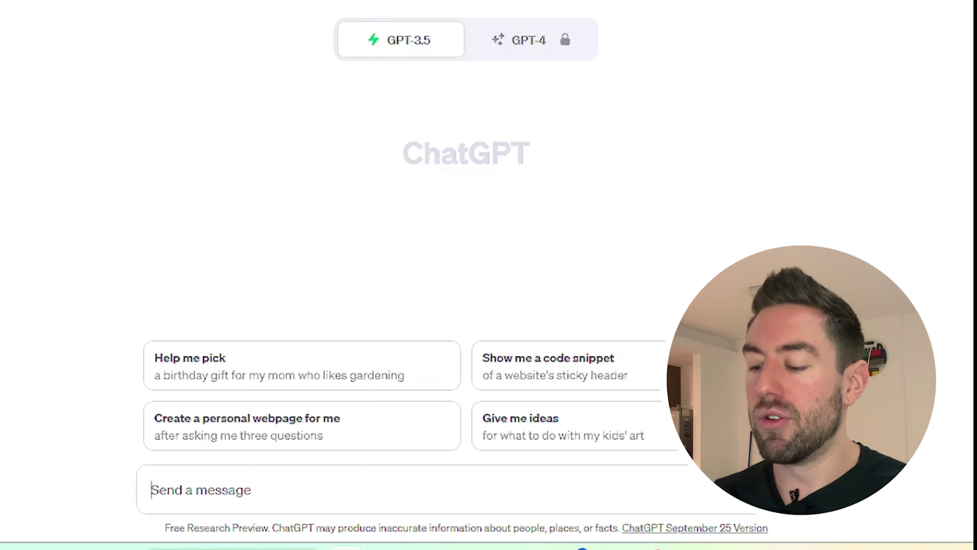
Step: Ask ChatGPT to "create a 10 minute video script listing the top 10 dog breeds for pets"
{"action": "type", "text": "crea"}
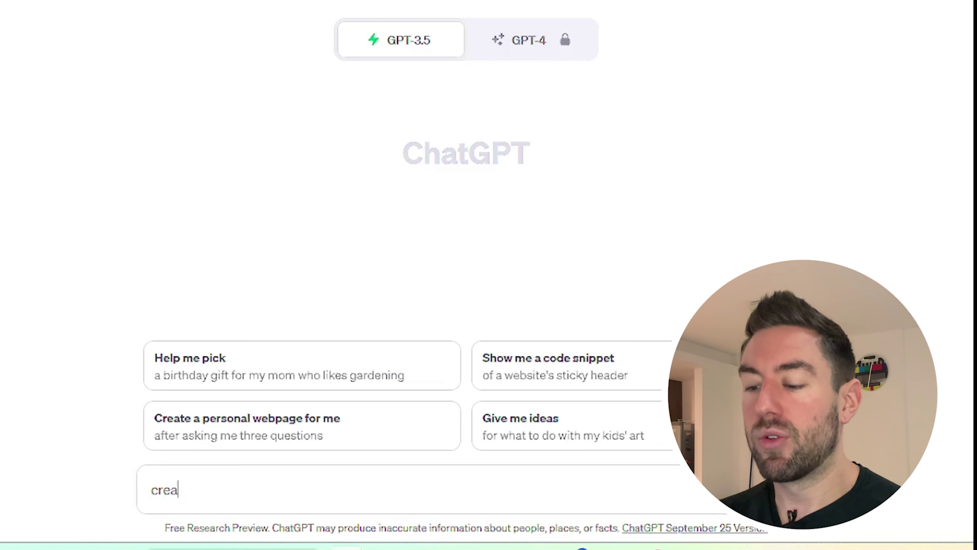
{"action": "type", "text": "te a 10 m"}
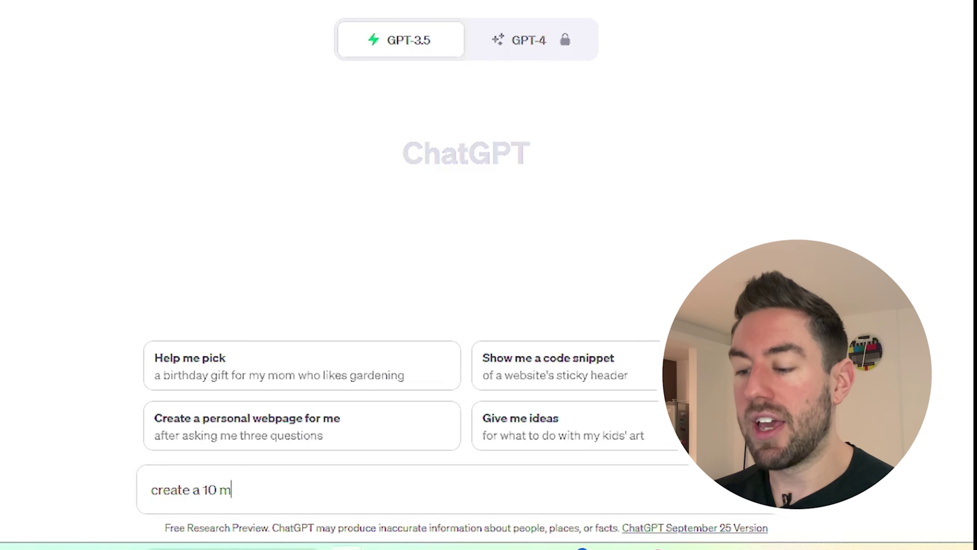
{"action": "type", "text": "inute video scrip"}
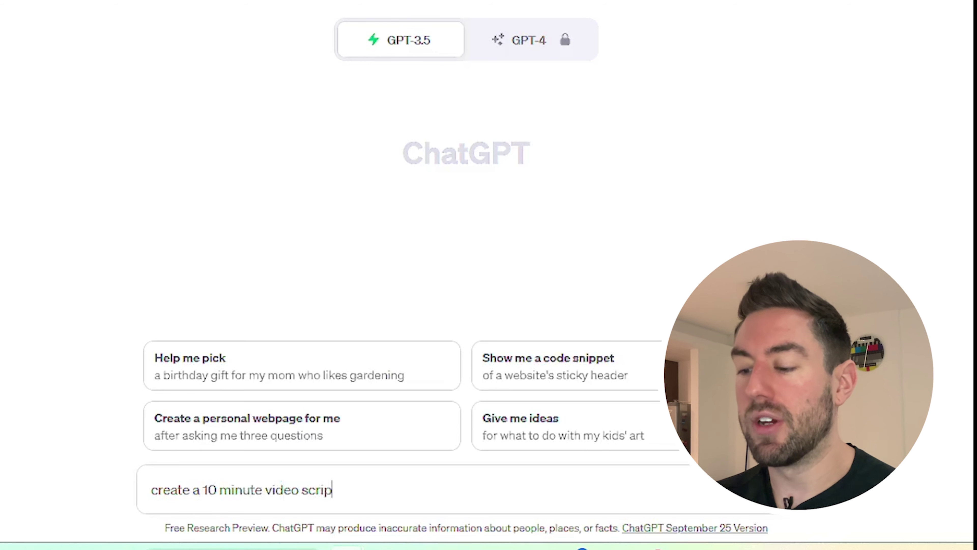
{"action": "type", "text": "t listing "}
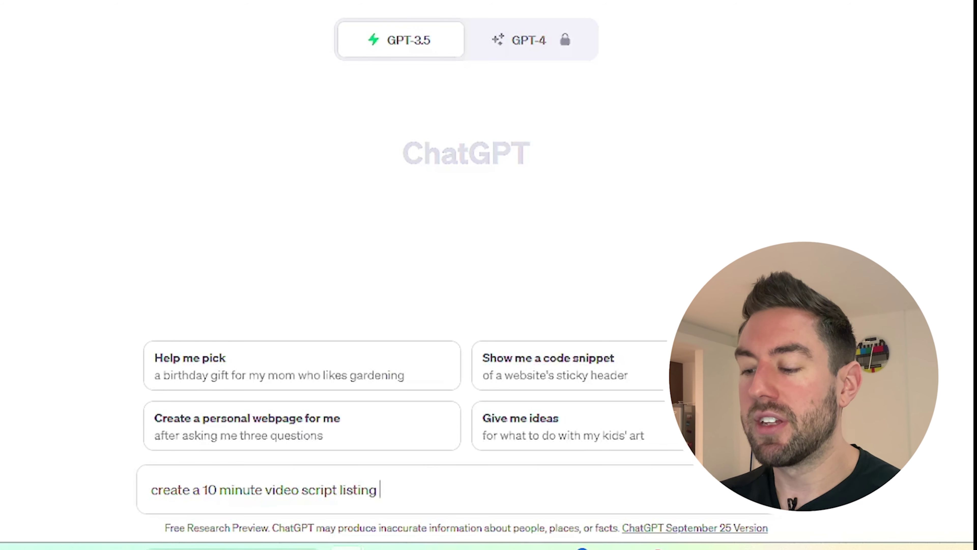
{"action": "type", "text": "the top 10 dog b"}
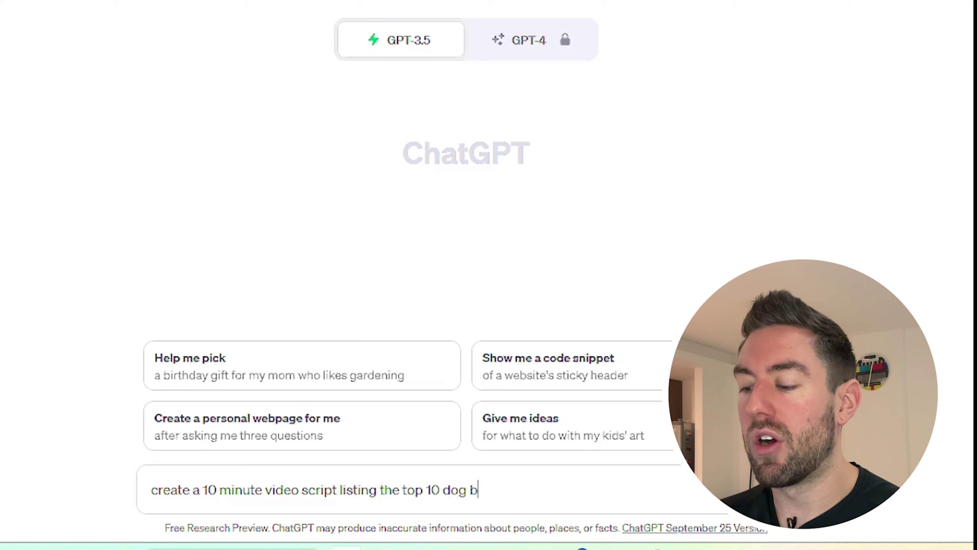
{"action": "type", "text": "reeds for pets"}
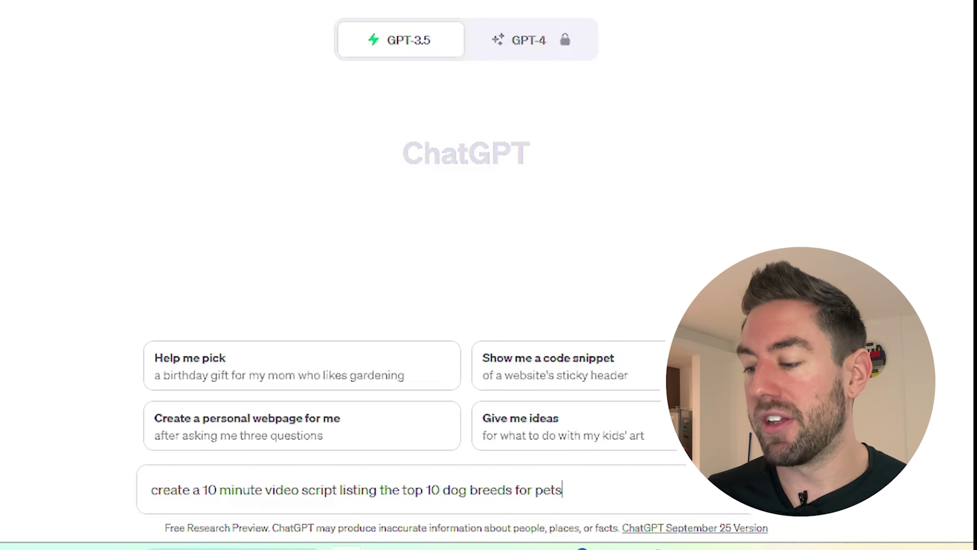
{"action": "key", "text": "Return"}
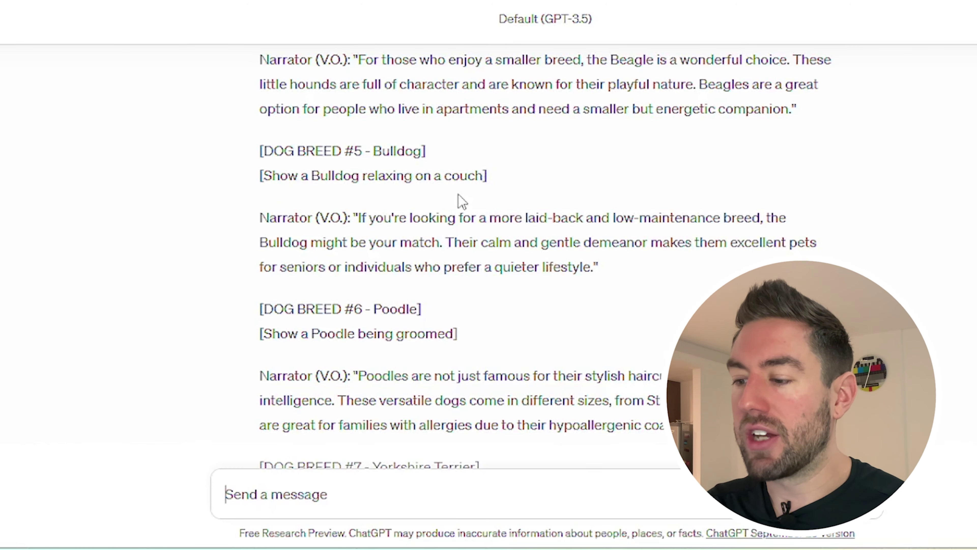
Step: Copy the generated script from the [INTRODUCTION] heading onward and paste it into a blank Google Docs document
{"action": "scroll", "coordinate": [458, 201], "scroll_direction": "up", "scroll_amount": 15}
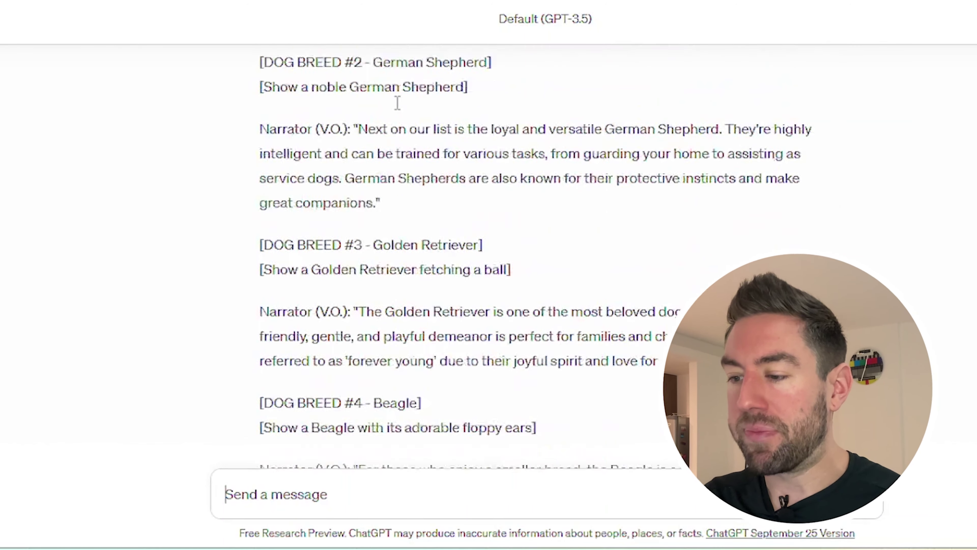
{"action": "scroll", "coordinate": [542, 179], "scroll_direction": "up", "scroll_amount": 10}
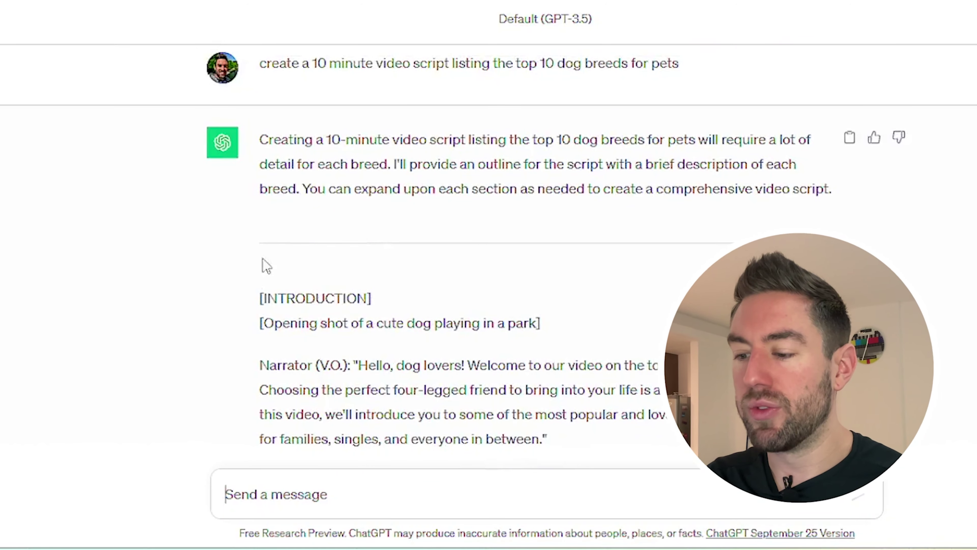
{"action": "left_click_drag", "start_coordinate": [258, 287], "coordinate": [520, 364]}
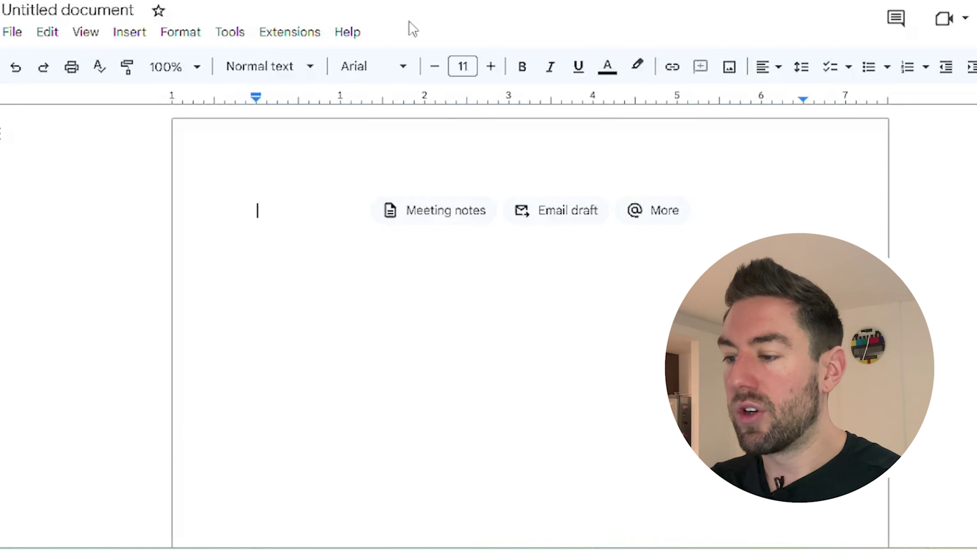
{"action": "right_click", "coordinate": [274, 209]}
{"action": "left_click", "coordinate": [312, 284]}
{"action": "scroll", "coordinate": [368, 304], "scroll_direction": "up", "scroll_amount": 20}
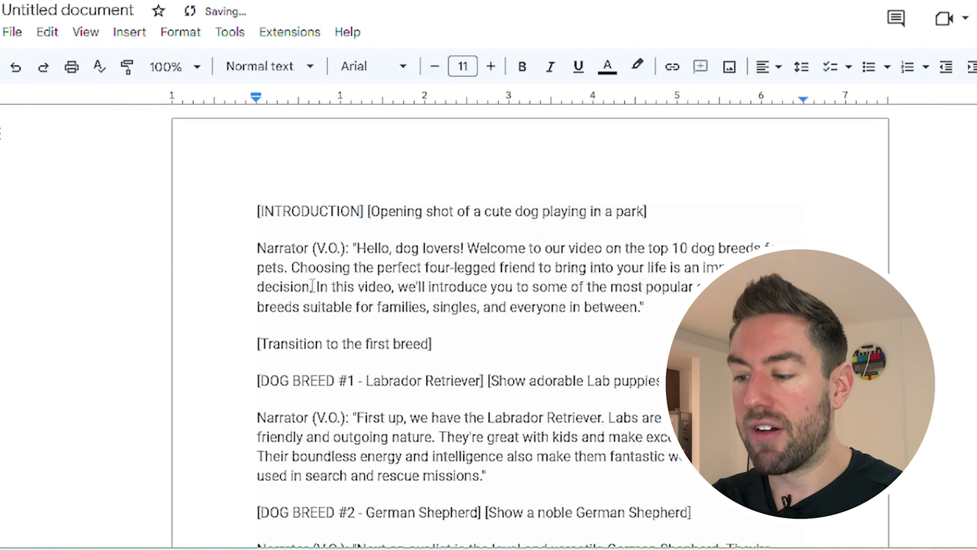
{"action": "scroll", "coordinate": [341, 302], "scroll_direction": "down", "scroll_amount": 14}
{"action": "scroll", "coordinate": [508, 334], "scroll_direction": "up", "scroll_amount": 14}
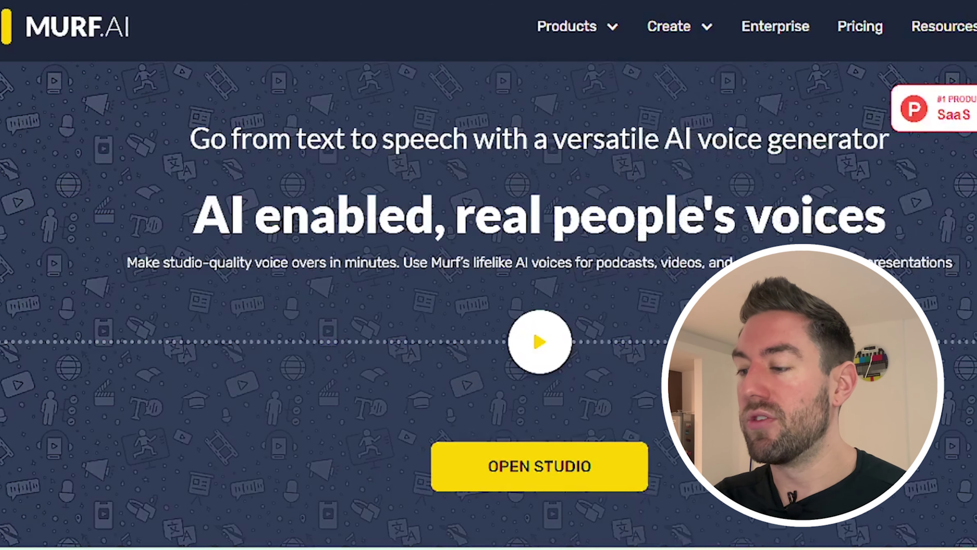
Step: Create an Entertainment Video project titled My Awesome Project in Murf.AI and start its script import
{"action": "scroll", "coordinate": [617, 291], "scroll_direction": "down", "scroll_amount": 3}
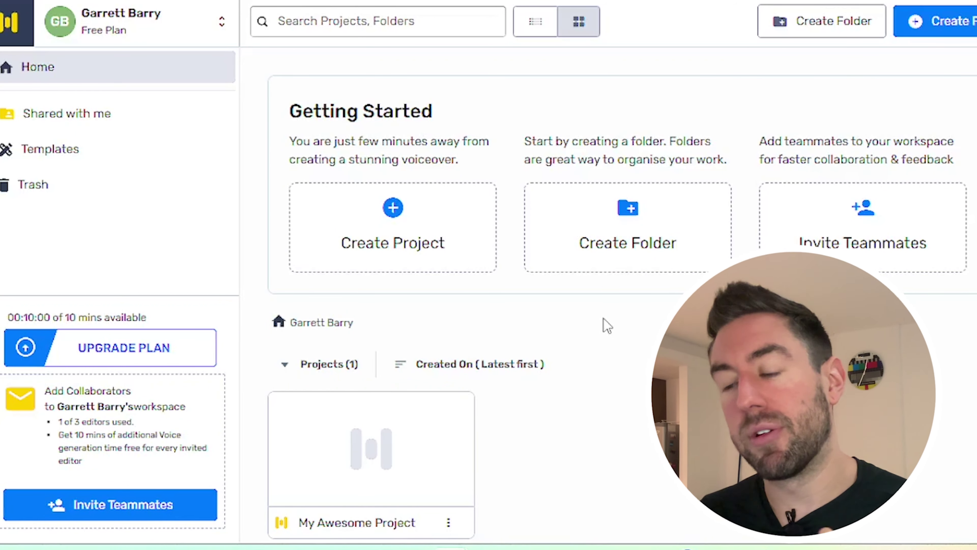
{"action": "left_click", "coordinate": [409, 228]}
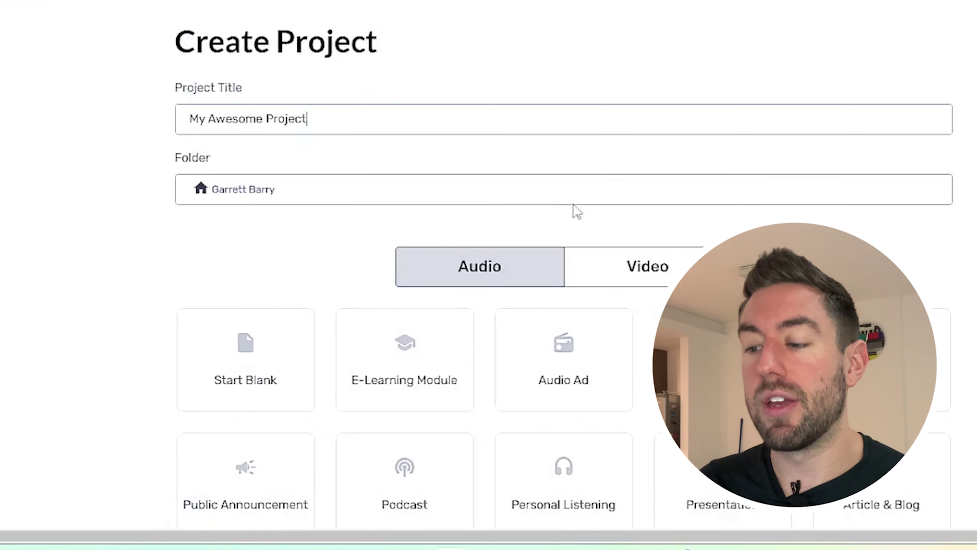
{"action": "left_click", "coordinate": [662, 254]}
{"action": "scroll", "coordinate": [654, 227], "scroll_direction": "down", "scroll_amount": 3}
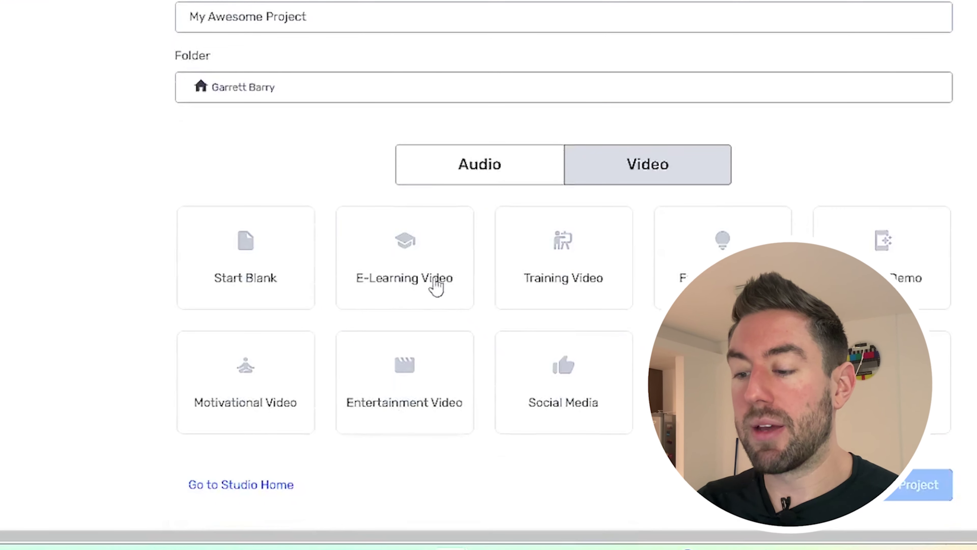
{"action": "left_click", "coordinate": [412, 377]}
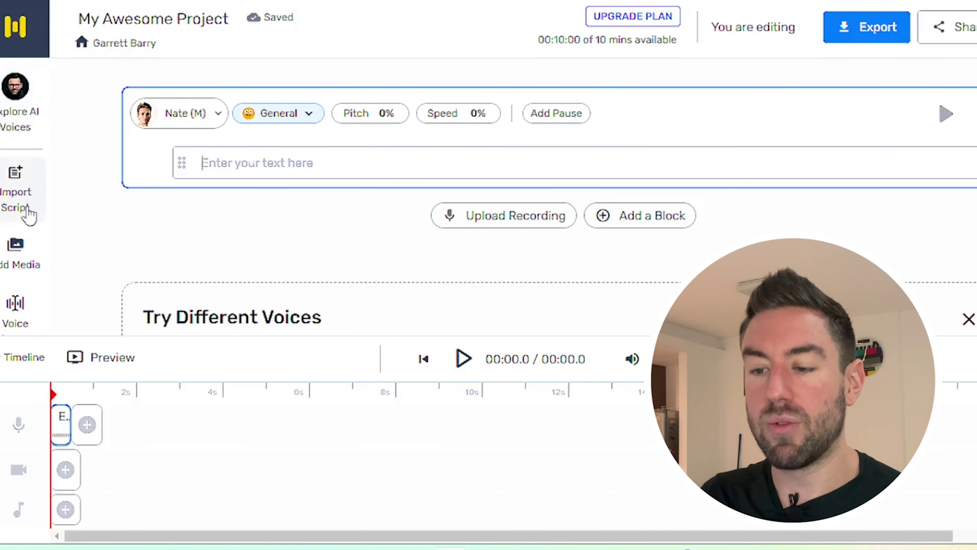
{"action": "left_click", "coordinate": [21, 190]}
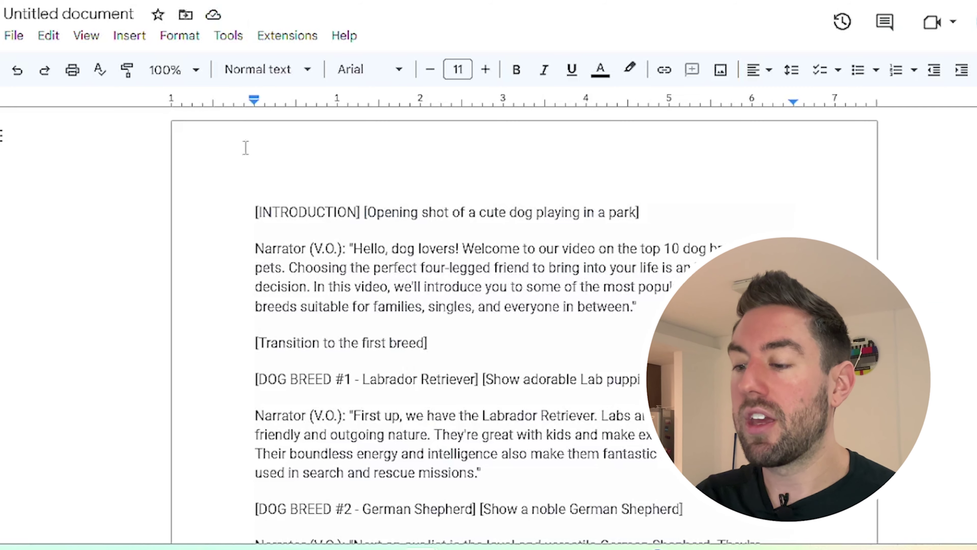
Step: Switch back to Google Docs and format the whole script with font size 14 and black text
{"action": "scroll", "coordinate": [442, 210], "scroll_direction": "down", "scroll_amount": 1}
{"action": "scroll", "coordinate": [442, 210], "scroll_direction": "down", "scroll_amount": 1}
{"action": "scroll", "coordinate": [384, 250], "scroll_direction": "up", "scroll_amount": 1}
{"action": "left_click", "coordinate": [440, 308]}
{"action": "key", "text": "ctrl+a"}
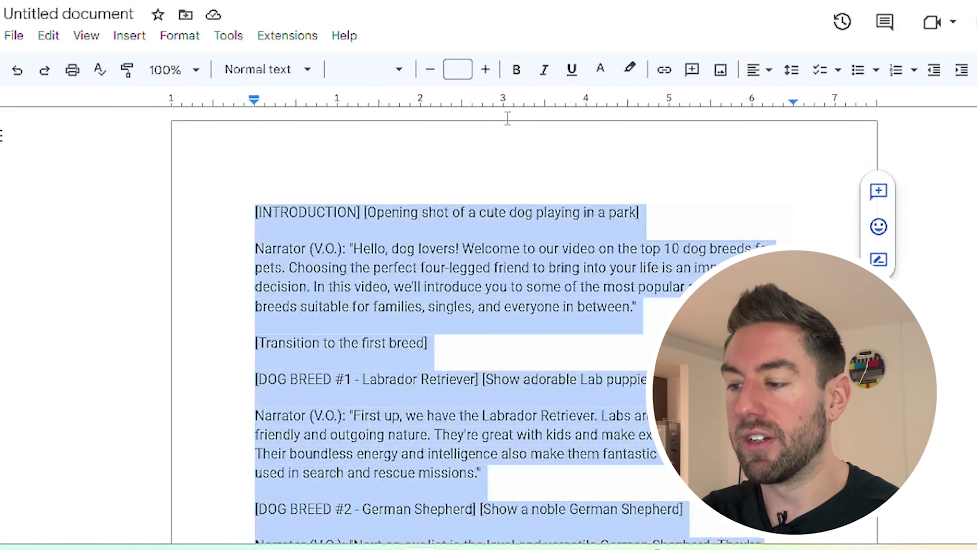
{"action": "left_click", "coordinate": [458, 70]}
{"action": "left_click", "coordinate": [457, 237]}
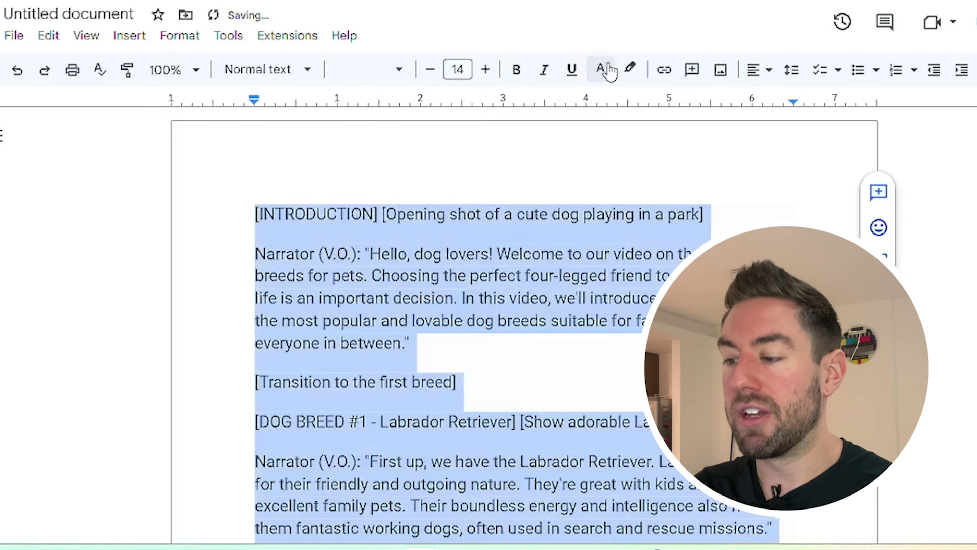
{"action": "left_click", "coordinate": [600, 69]}
{"action": "left_click", "coordinate": [604, 100]}
{"action": "left_click", "coordinate": [414, 192]}
Step: Delete the bracketed scene cues and narrator labels before the introduction, Labrador Retriever and German Shepherd paragraphs
{"action": "left_click_drag", "start_coordinate": [231, 211], "coordinate": [443, 257]}
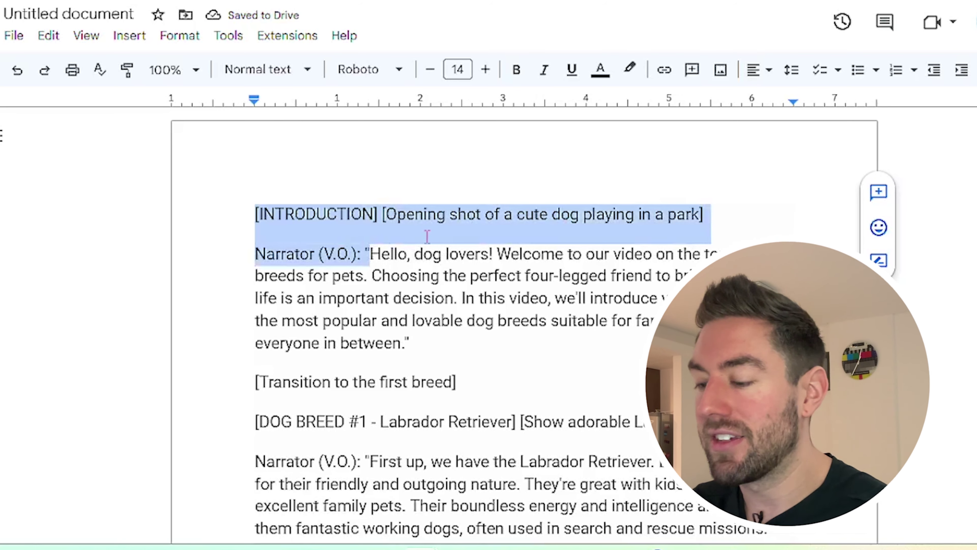
{"action": "key", "text": "BackSpace"}
{"action": "scroll", "coordinate": [250, 209], "scroll_direction": "down", "scroll_amount": 4}
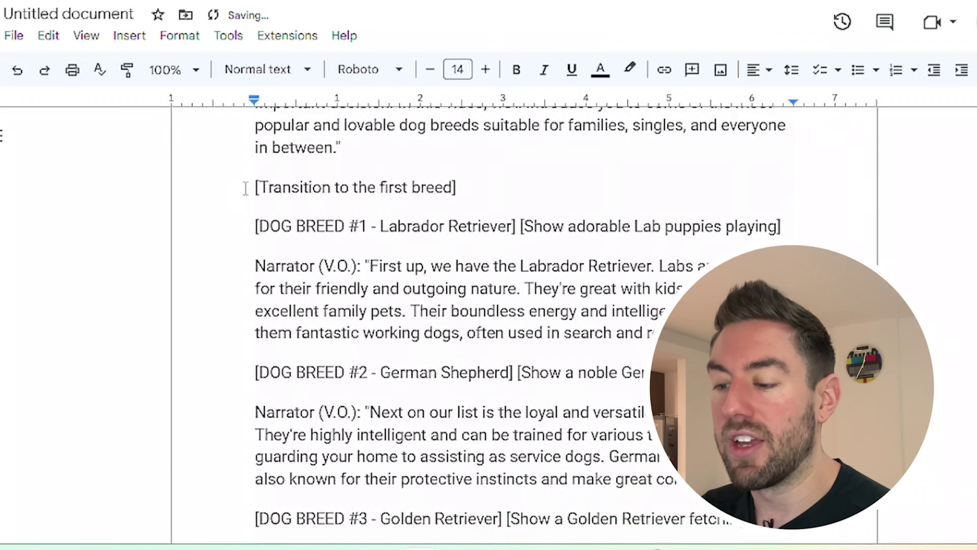
{"action": "left_click_drag", "start_coordinate": [240, 190], "coordinate": [763, 231]}
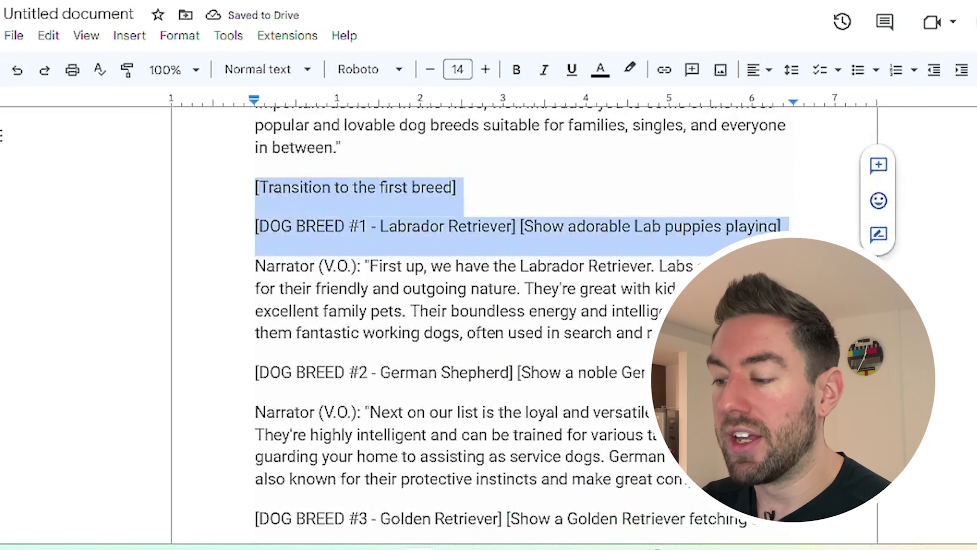
{"action": "key", "text": "BackSpace"}
{"action": "left_click_drag", "start_coordinate": [256, 187], "coordinate": [370, 188]}
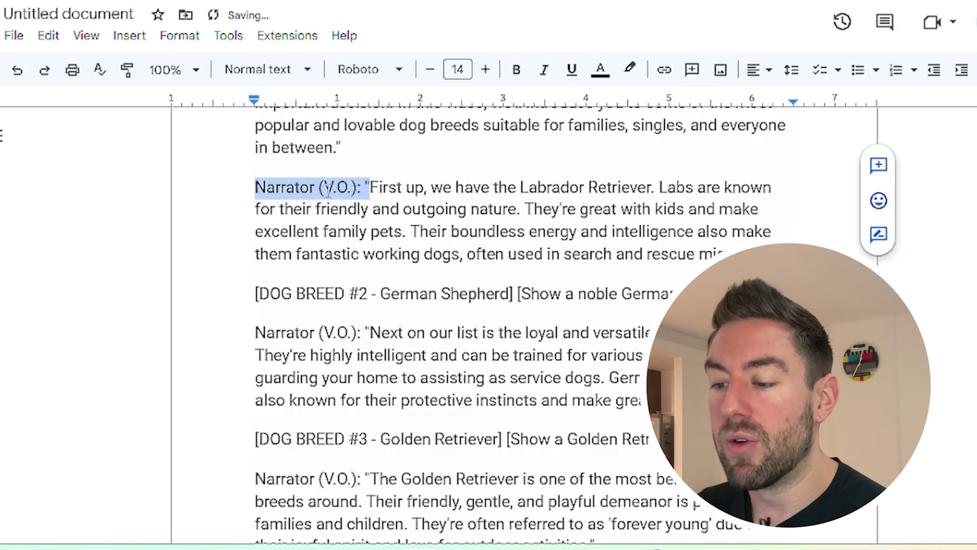
{"action": "key", "text": "BackSpace"}
{"action": "left_click_drag", "start_coordinate": [255, 292], "coordinate": [365, 335]}
{"action": "key", "text": "BackSpace"}
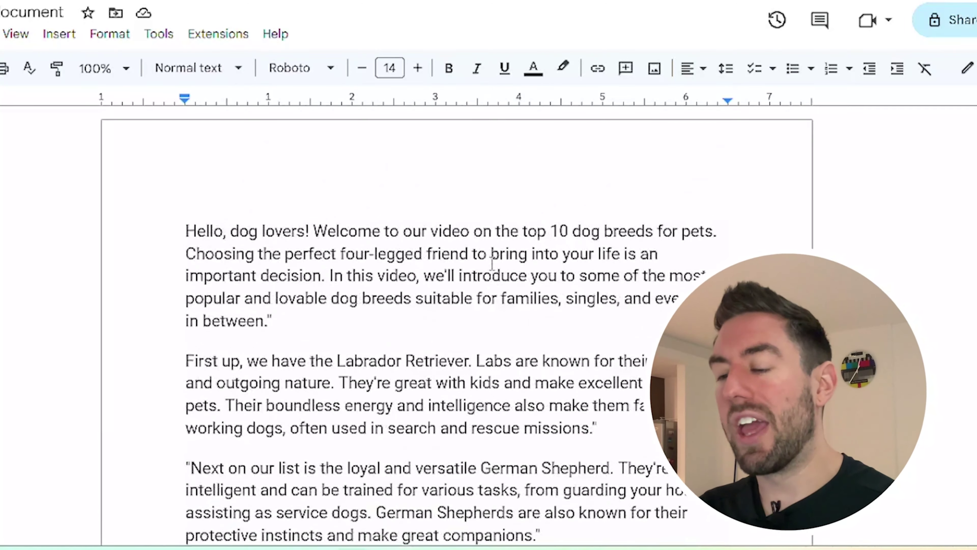
Step: Review the cleaned script and download the document as Plain Text (.txt)
{"action": "scroll", "coordinate": [491, 263], "scroll_direction": "down", "scroll_amount": 20}
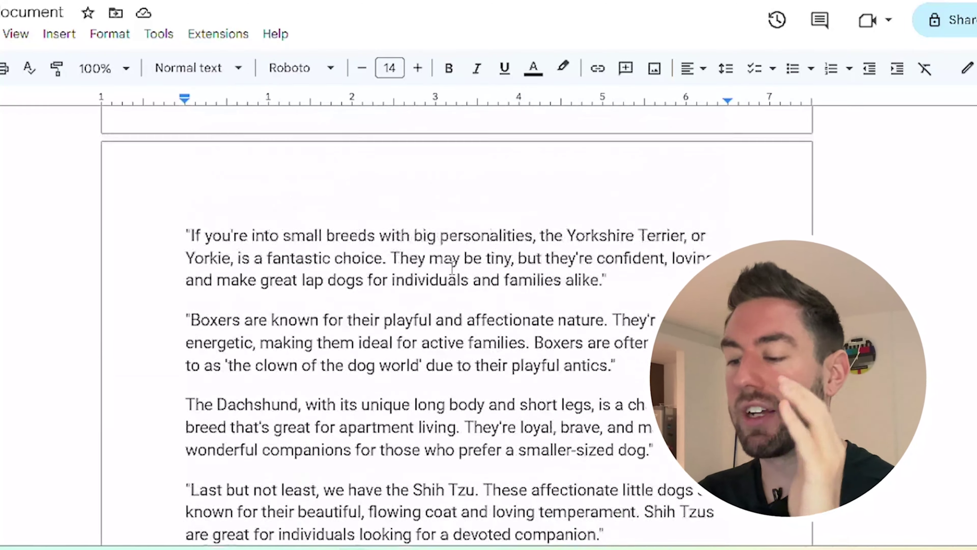
{"action": "scroll", "coordinate": [452, 269], "scroll_direction": "up", "scroll_amount": 20}
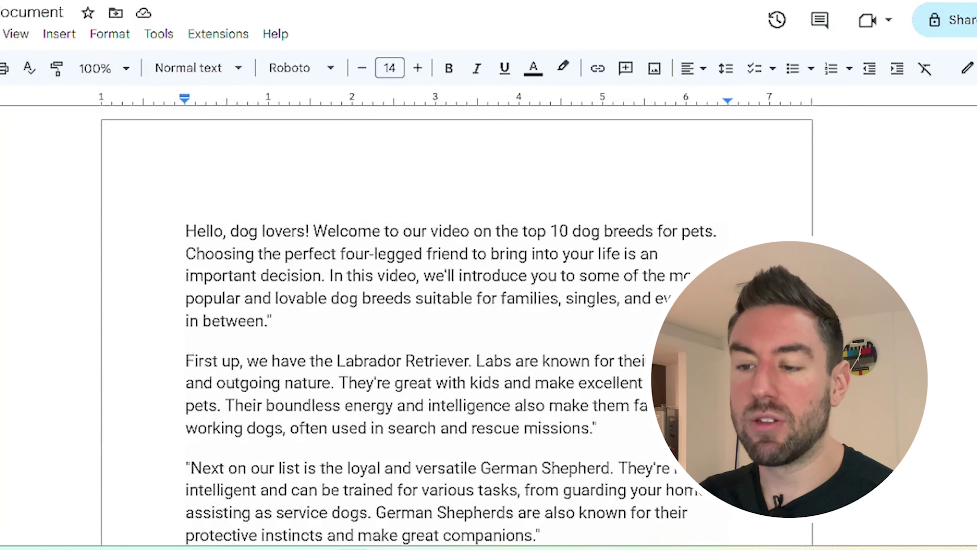
{"action": "key", "text": "alt+f"}
{"action": "mouse_move", "coordinate": [154, 218]}
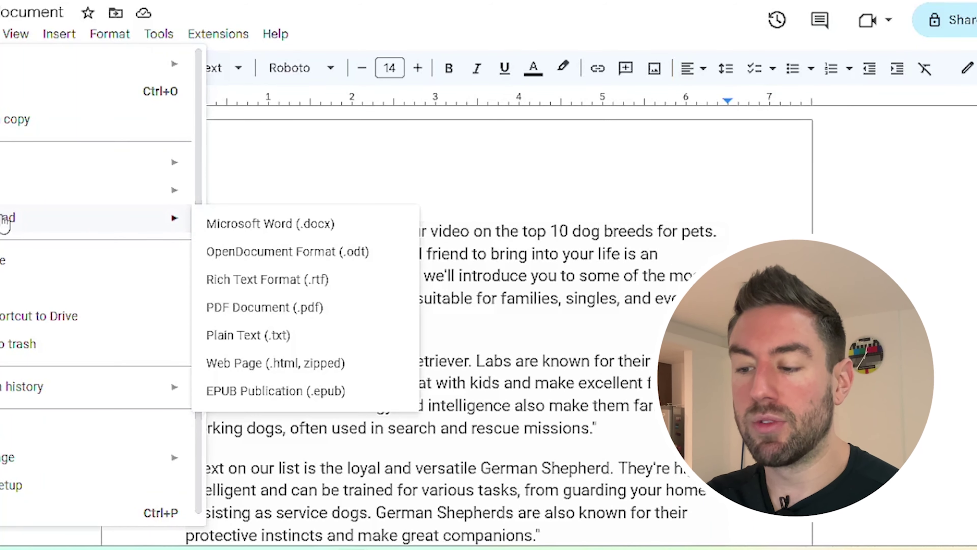
{"action": "left_click", "coordinate": [264, 338]}
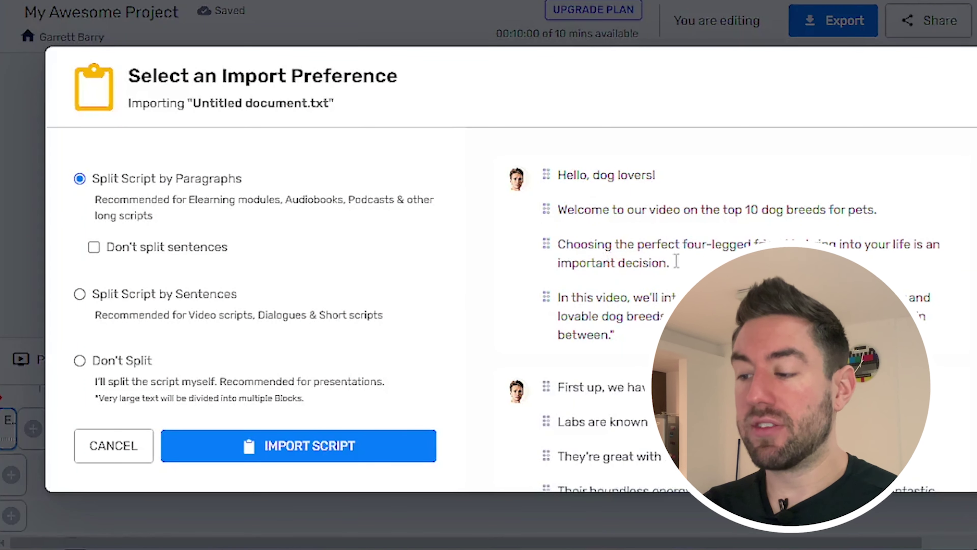
Step: Import Untitled document.txt into the Murf.AI project split by sentences, and play the opening of the voiceover
{"action": "scroll", "coordinate": [676, 261], "scroll_direction": "down", "scroll_amount": 3}
{"action": "scroll", "coordinate": [630, 287], "scroll_direction": "up", "scroll_amount": 3}
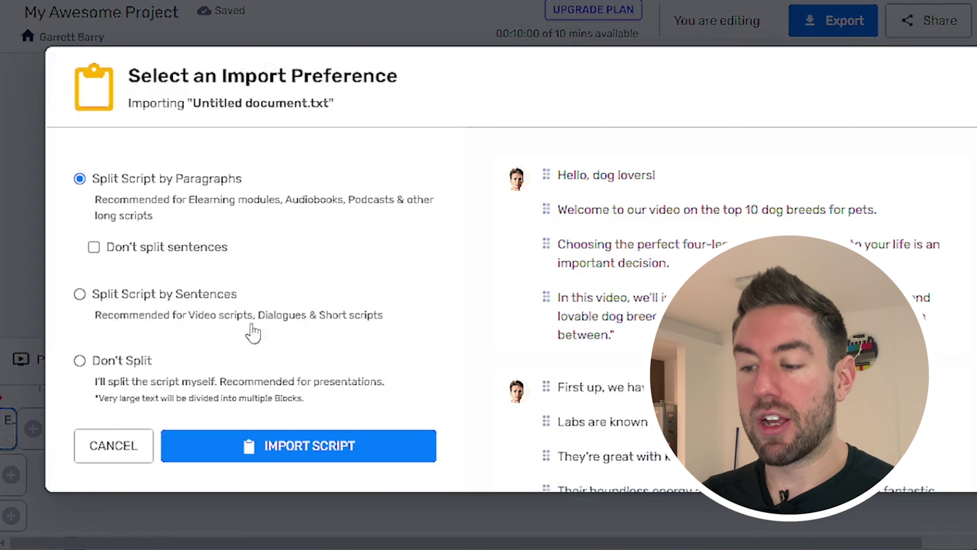
{"action": "left_click", "coordinate": [169, 298]}
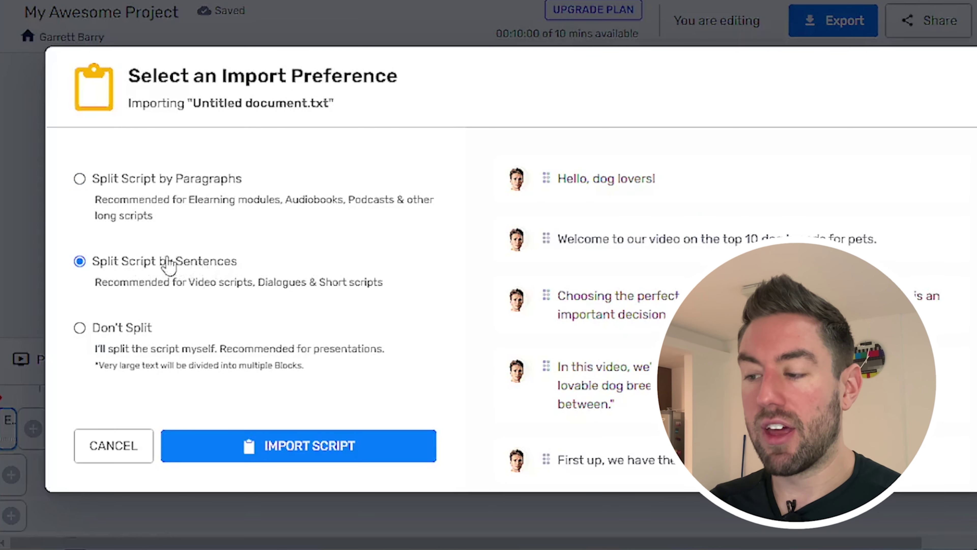
{"action": "left_click", "coordinate": [312, 454]}
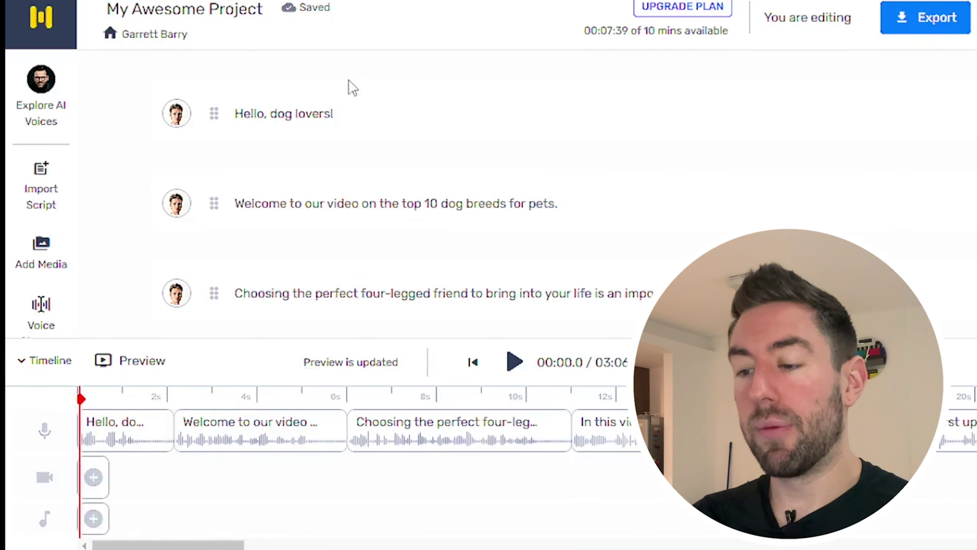
{"action": "left_click", "coordinate": [514, 363]}
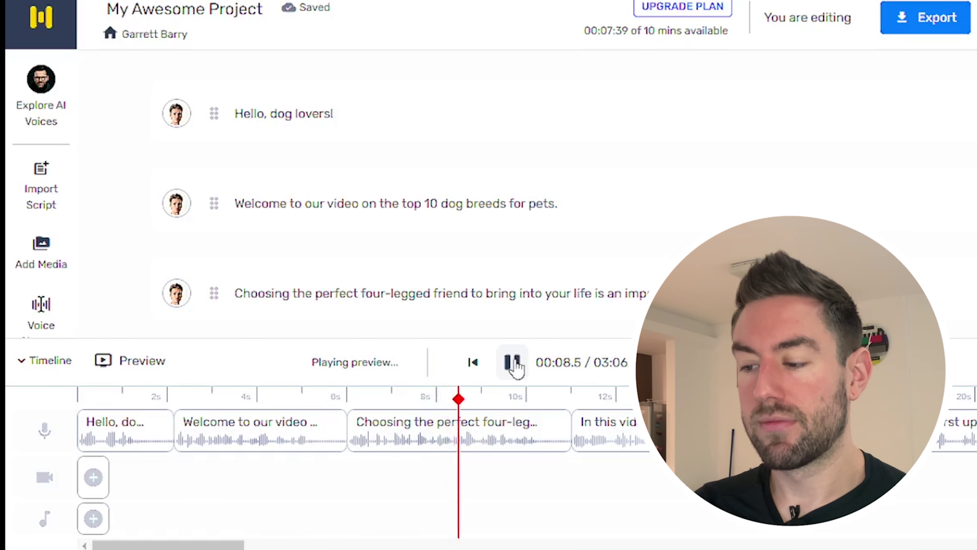
{"action": "left_click", "coordinate": [513, 361]}
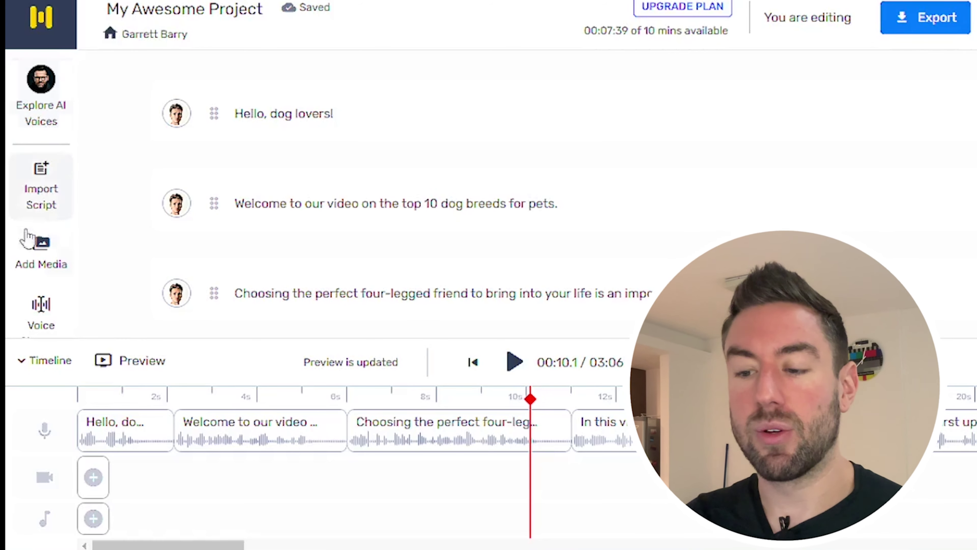
Step: Browse the stock images and stock videos available as project media
{"action": "left_click", "coordinate": [43, 254]}
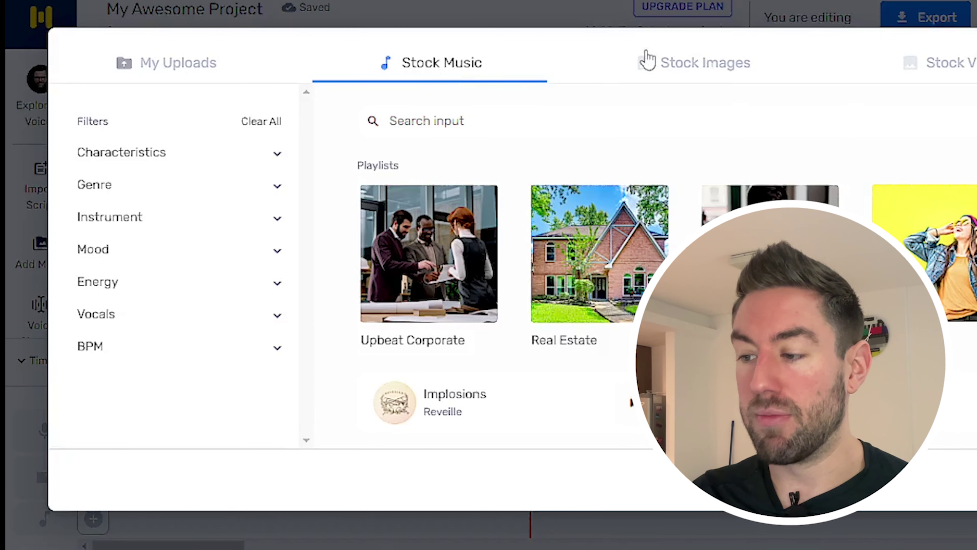
{"action": "left_click", "coordinate": [727, 63]}
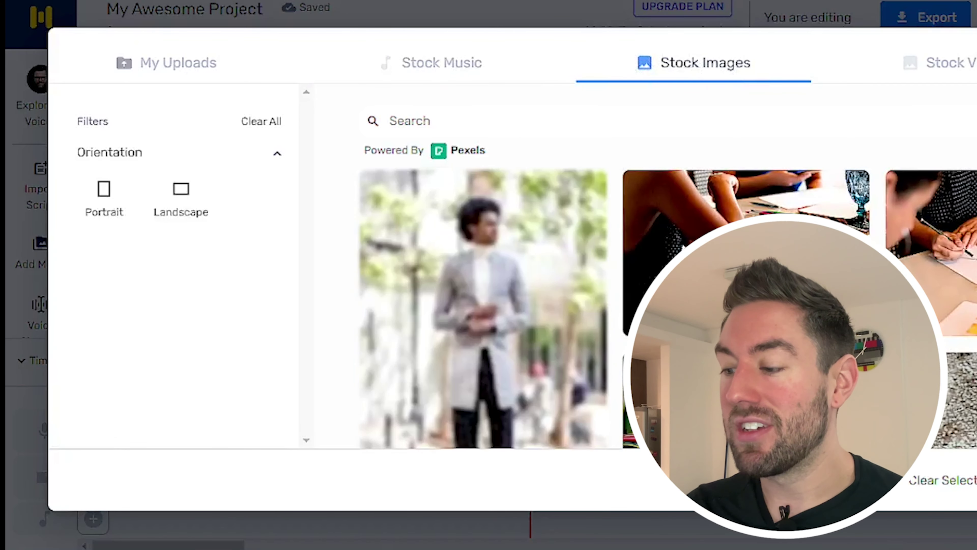
{"action": "left_click", "coordinate": [950, 62]}
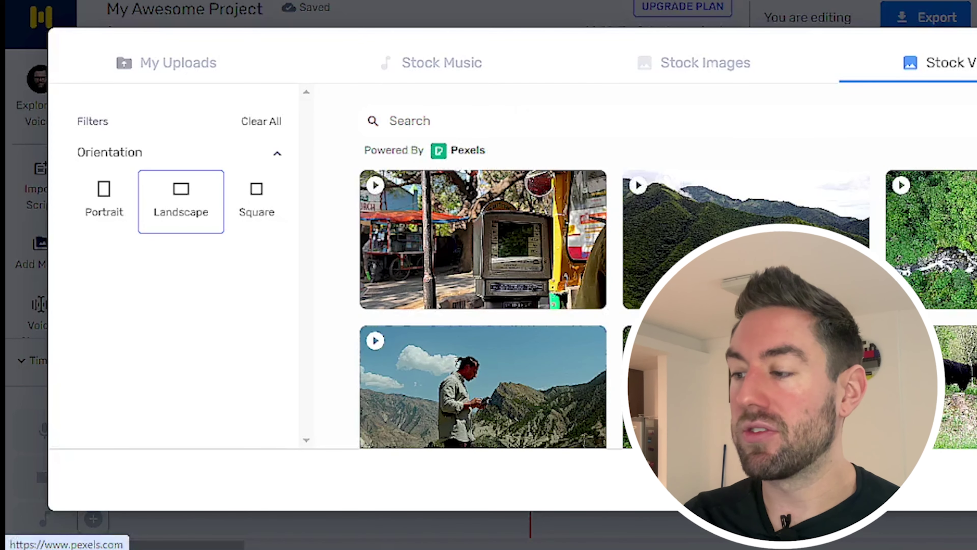
{"action": "left_click", "coordinate": [458, 158]}
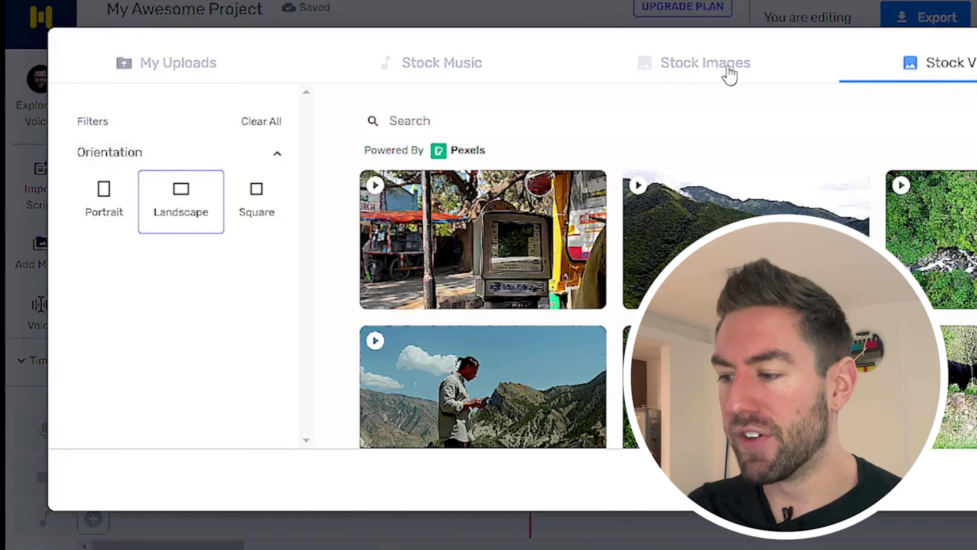
Step: Search the stock images for "dogs" and add the photo of two dogs touching noses to the timeline
{"action": "left_click", "coordinate": [728, 73]}
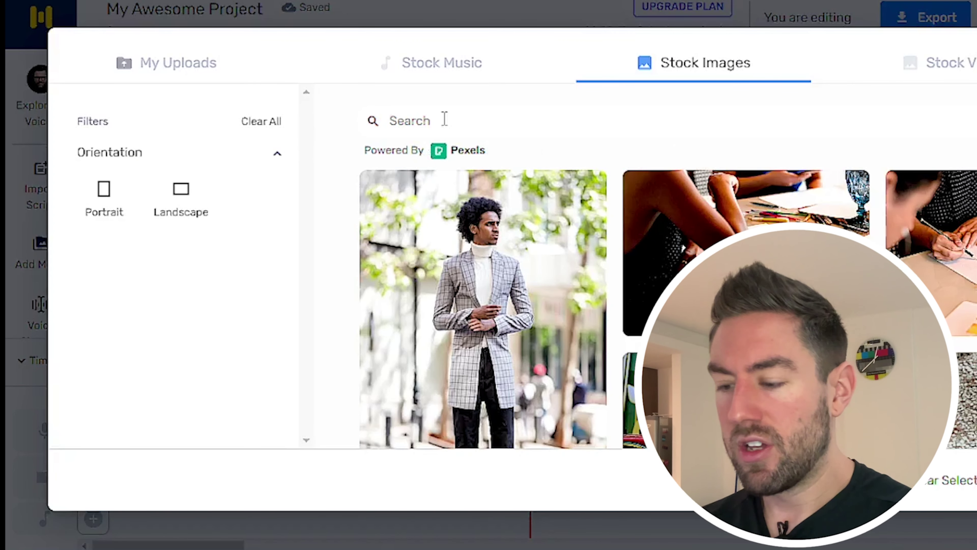
{"action": "key", "text": "Return"}
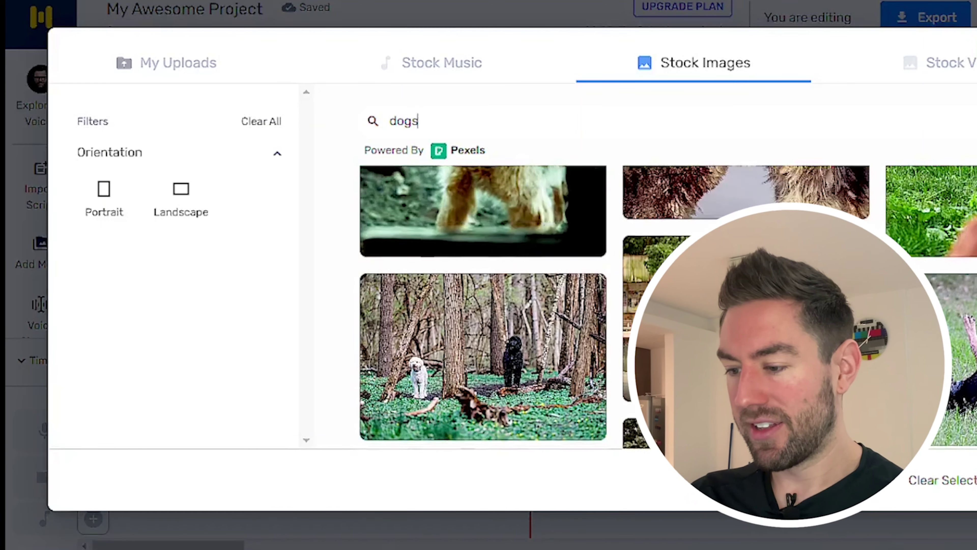
{"action": "scroll", "coordinate": [482, 308], "scroll_direction": "down", "scroll_amount": 4}
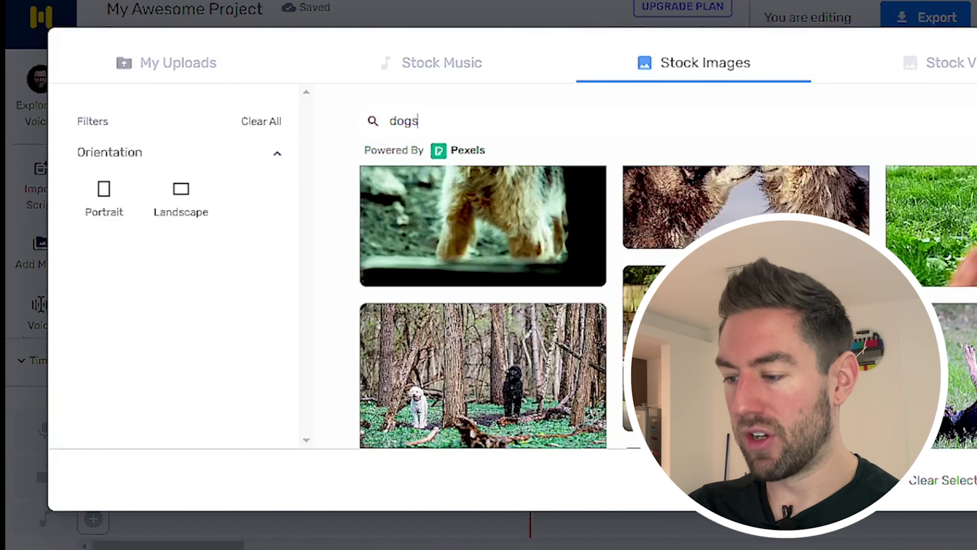
{"action": "left_click", "coordinate": [746, 211]}
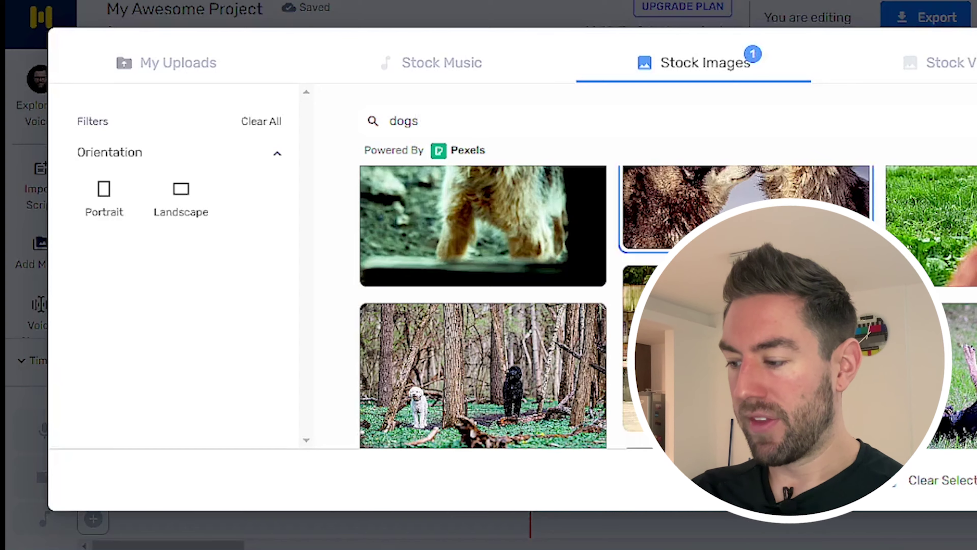
{"action": "left_click", "coordinate": [959, 480]}
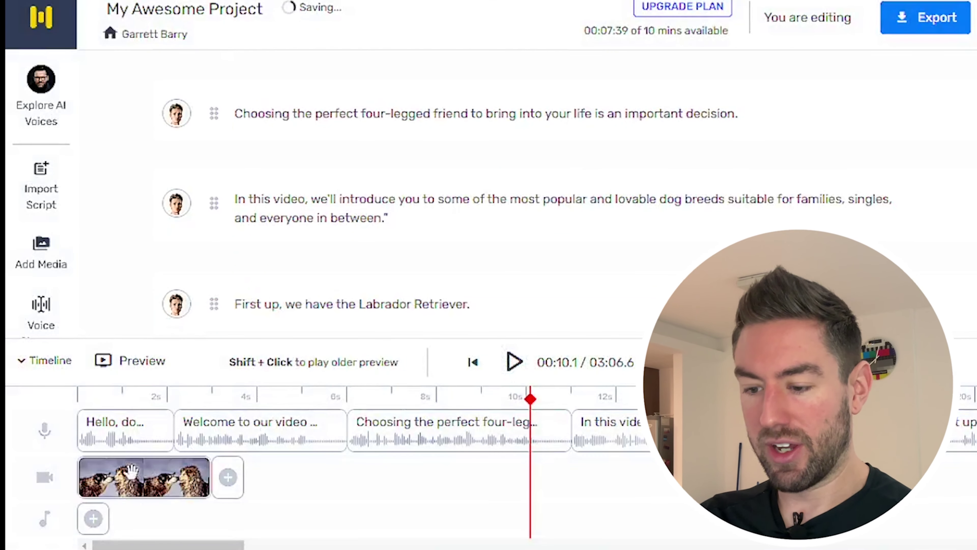
Step: Play the first seconds of the project in the video preview to check the dog photo against the opening narration
{"action": "left_click", "coordinate": [129, 433]}
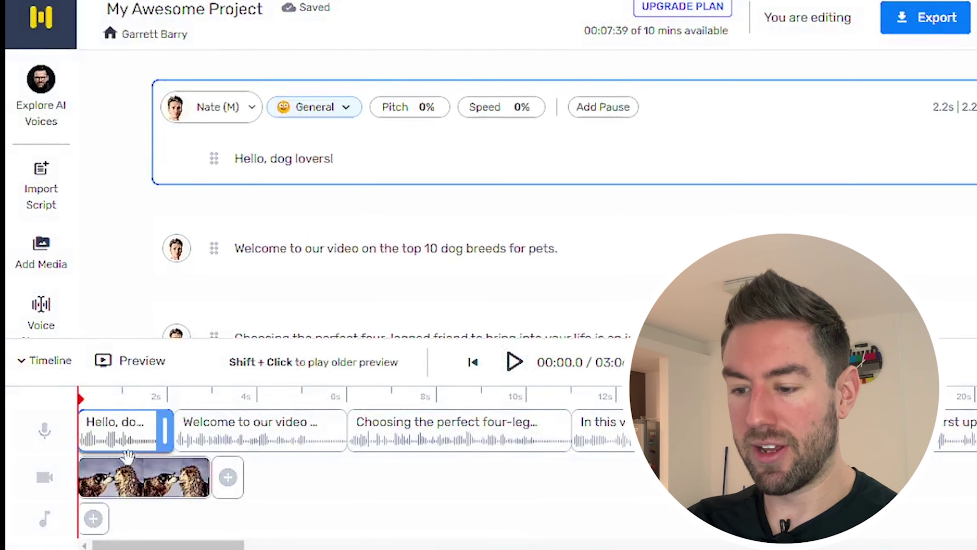
{"action": "left_click", "coordinate": [166, 476]}
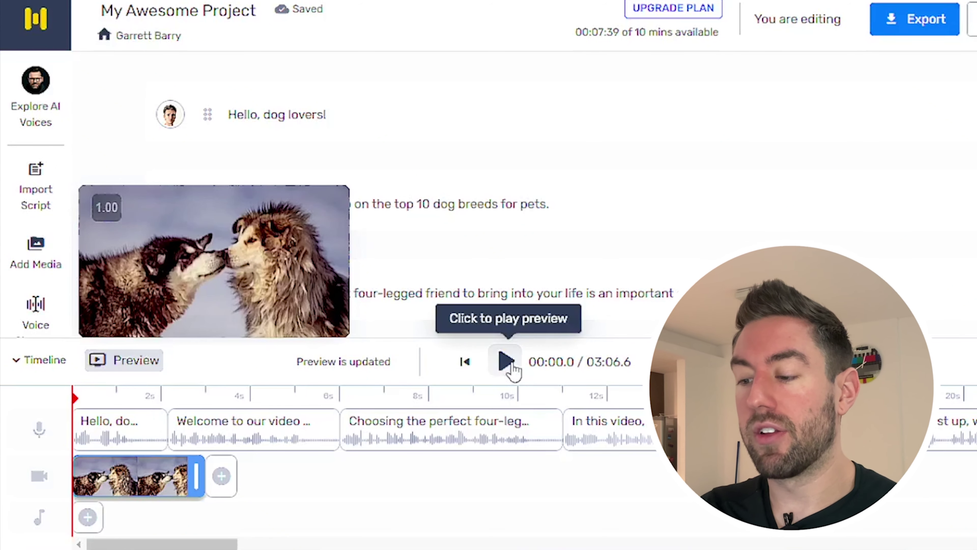
{"action": "left_click", "coordinate": [507, 362]}
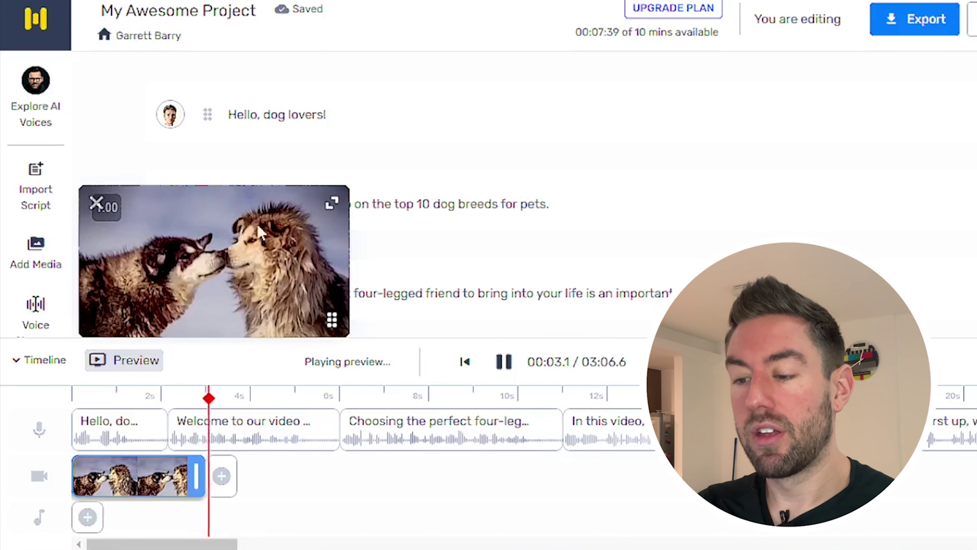
{"action": "left_click", "coordinate": [502, 366]}
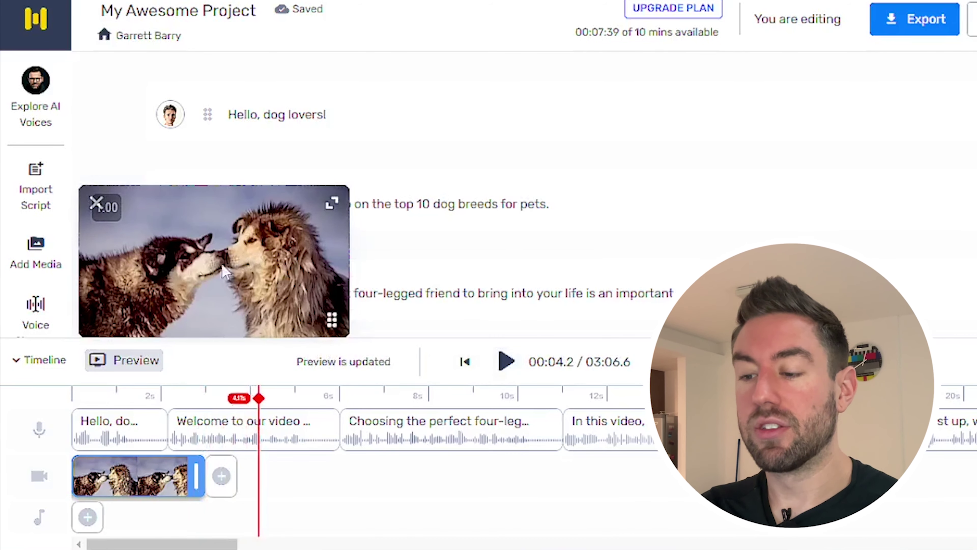
{"action": "mouse_move", "coordinate": [114, 204]}
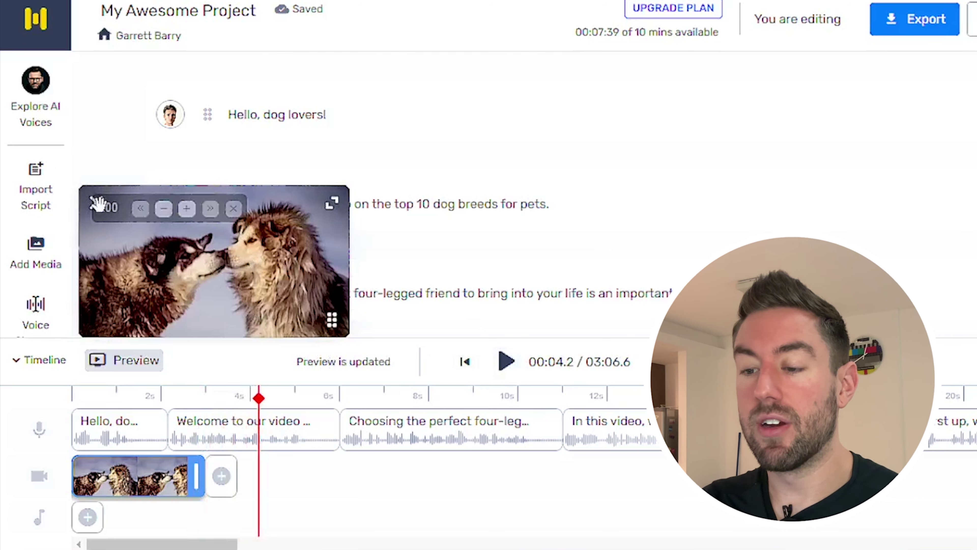
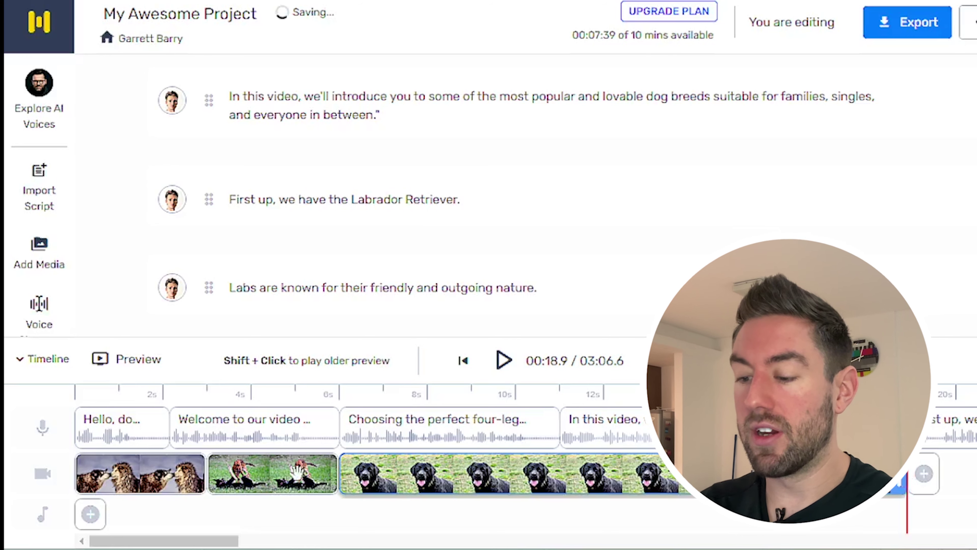
Step: Extend the second dog image to the end of the "In this video" narration block, at about 18.9 seconds
{"action": "left_click_drag", "start_coordinate": [337, 474], "coordinate": [677, 474]}
{"action": "left_click_drag", "start_coordinate": [910, 488], "coordinate": [908, 486]}
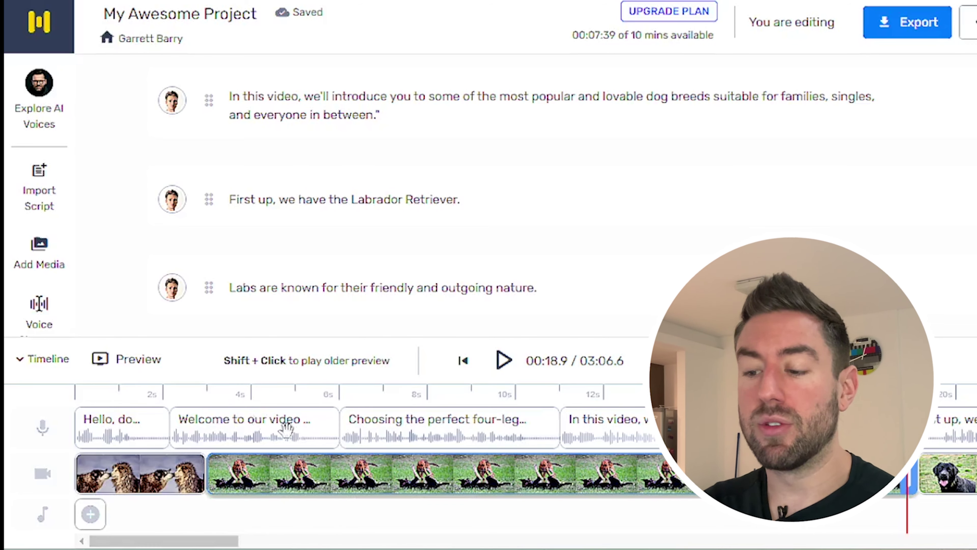
{"action": "scroll", "coordinate": [273, 421], "scroll_direction": "right", "scroll_amount": 15}
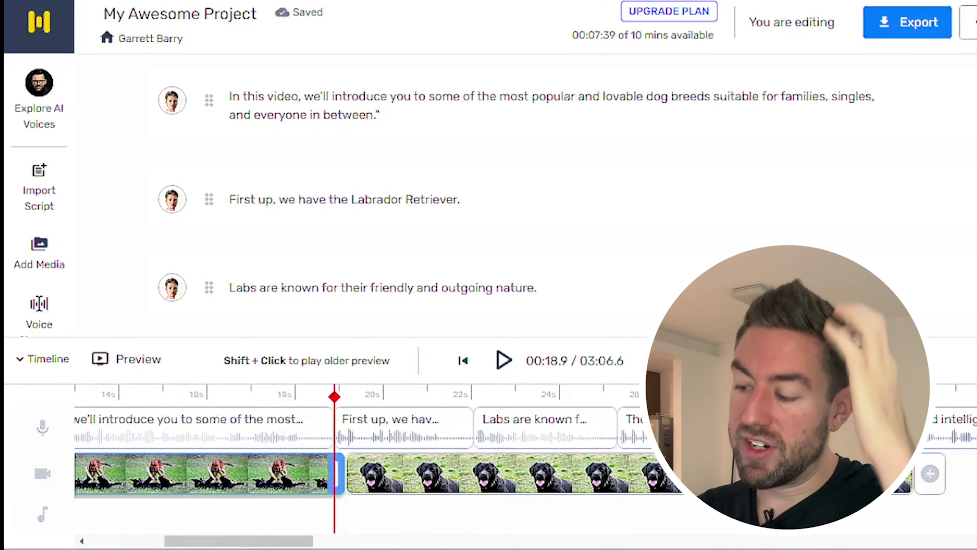
{"action": "left_click_drag", "start_coordinate": [189, 541], "coordinate": [96, 545]}
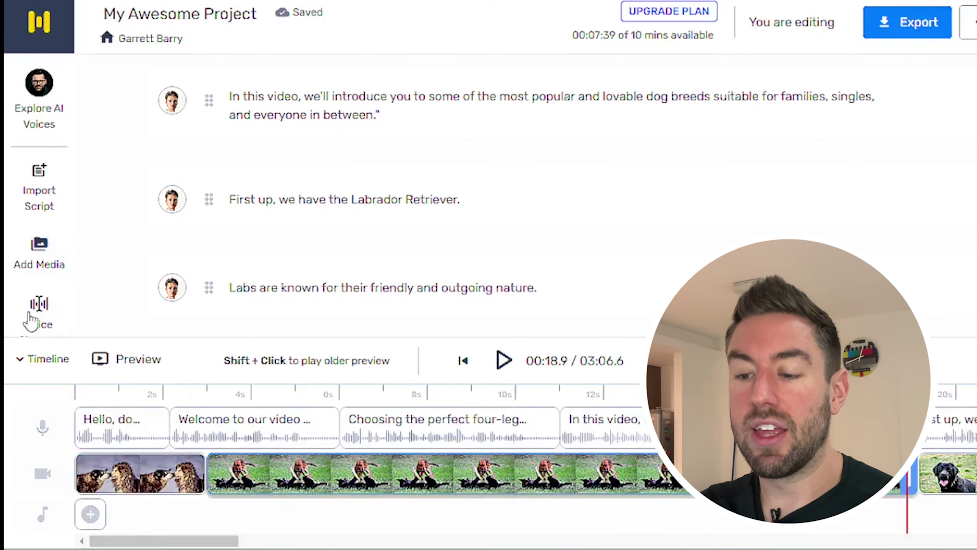
Step: Browse the stock music library and listen to a sample of the track Implosions
{"action": "left_click", "coordinate": [38, 250]}
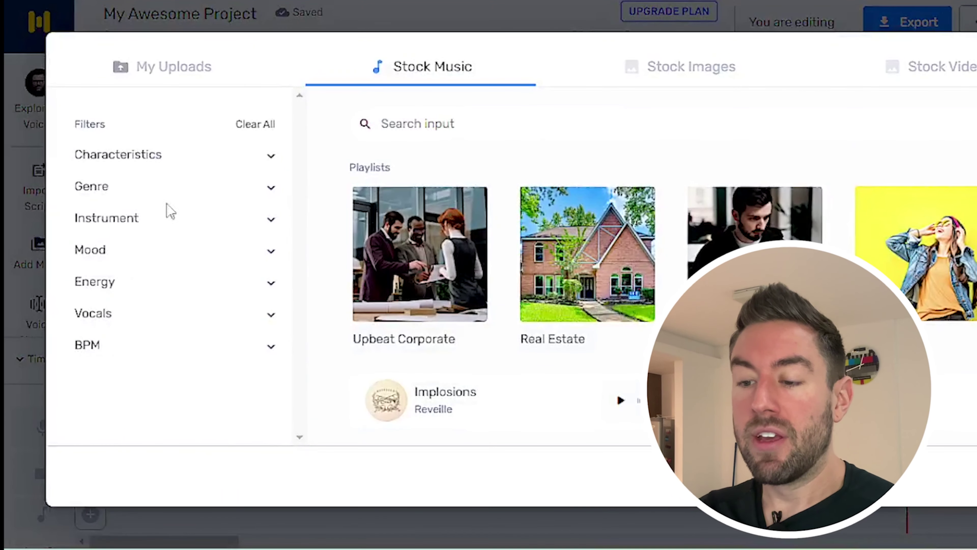
{"action": "scroll", "coordinate": [500, 234], "scroll_direction": "down", "scroll_amount": 5}
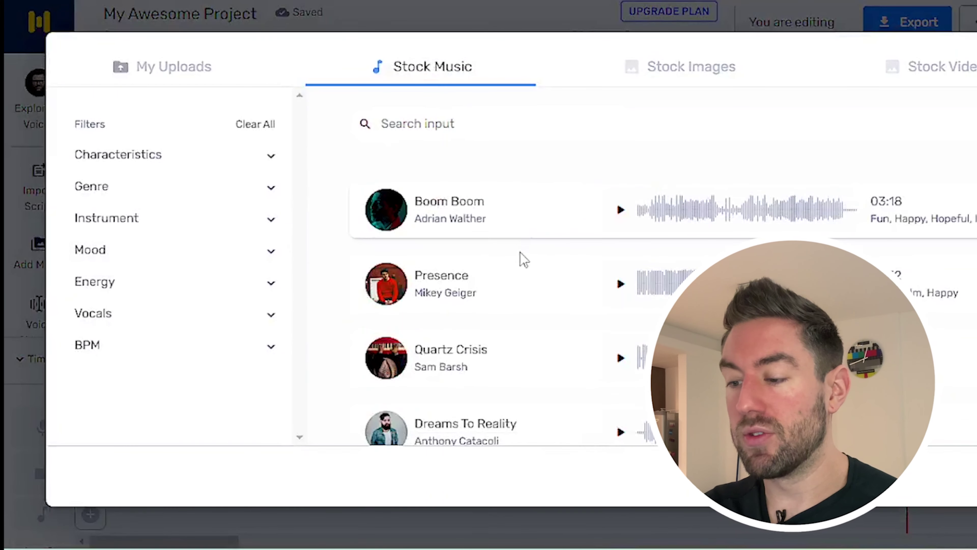
{"action": "scroll", "coordinate": [523, 260], "scroll_direction": "up", "scroll_amount": 5}
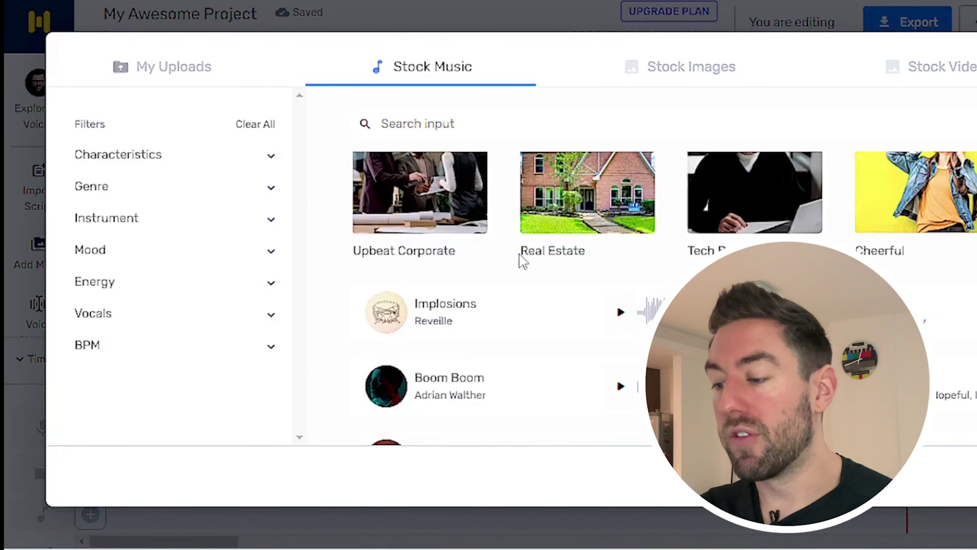
{"action": "scroll", "coordinate": [520, 259], "scroll_direction": "down", "scroll_amount": 2}
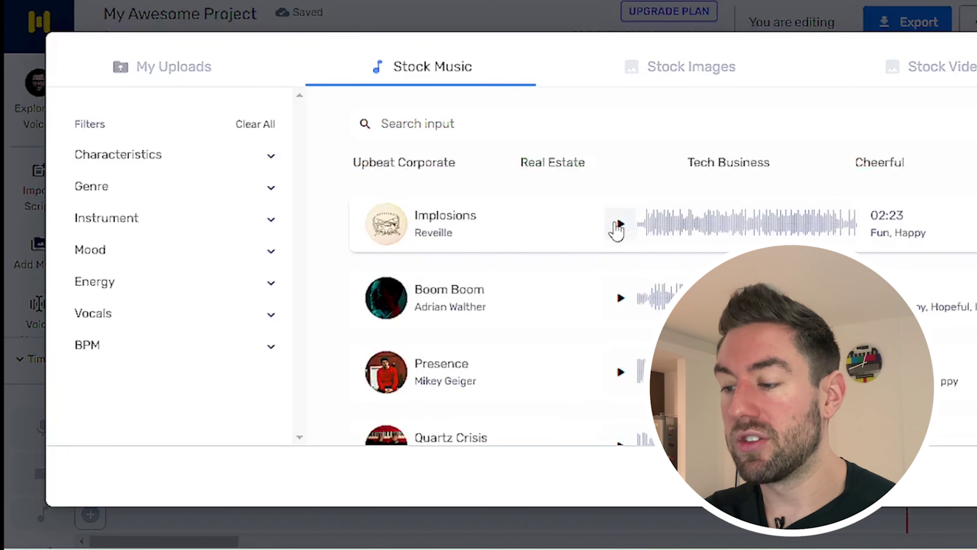
{"action": "left_click", "coordinate": [619, 224]}
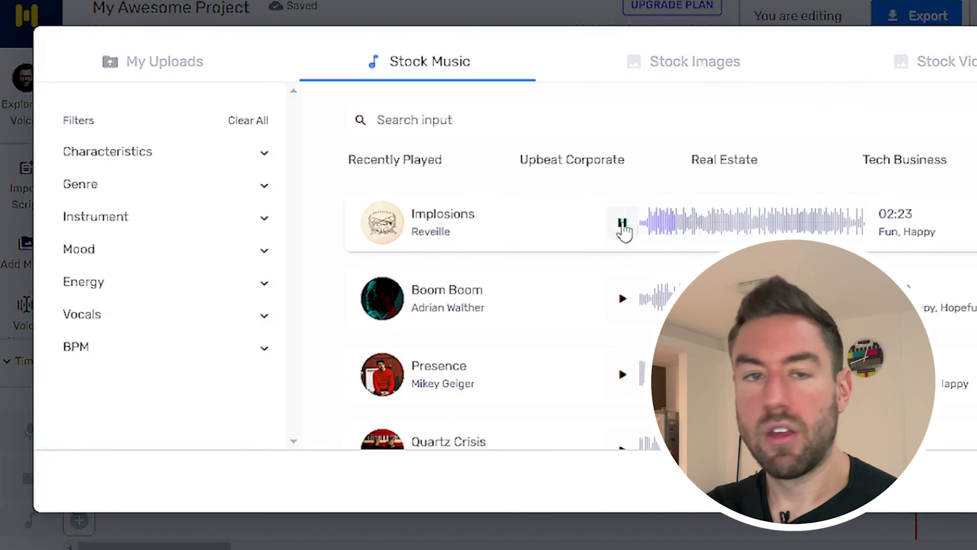
{"action": "left_click", "coordinate": [622, 224]}
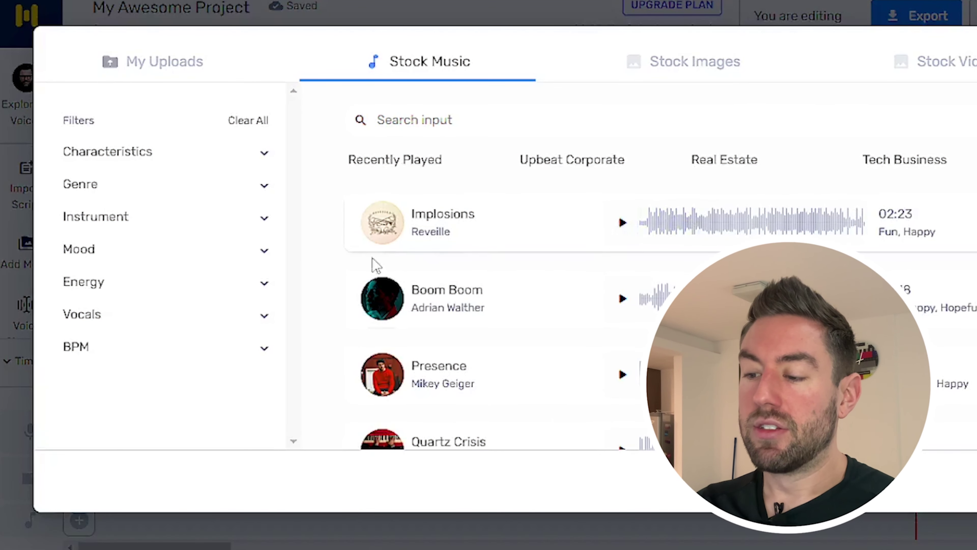
{"action": "scroll", "coordinate": [499, 354], "scroll_direction": "down", "scroll_amount": 3}
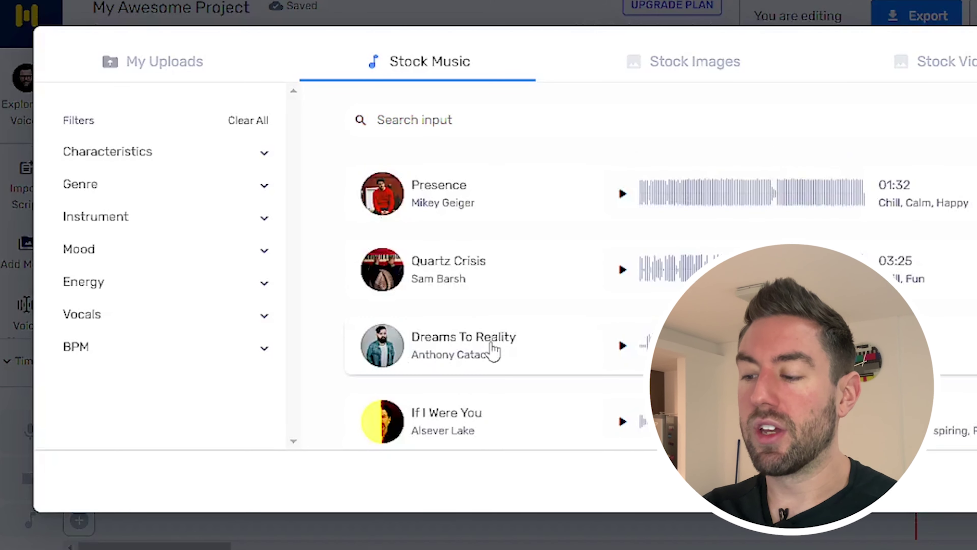
Step: Add the stock track Implosions to the timeline and trim off its quiet opening
{"action": "scroll", "coordinate": [495, 350], "scroll_direction": "up", "scroll_amount": 5}
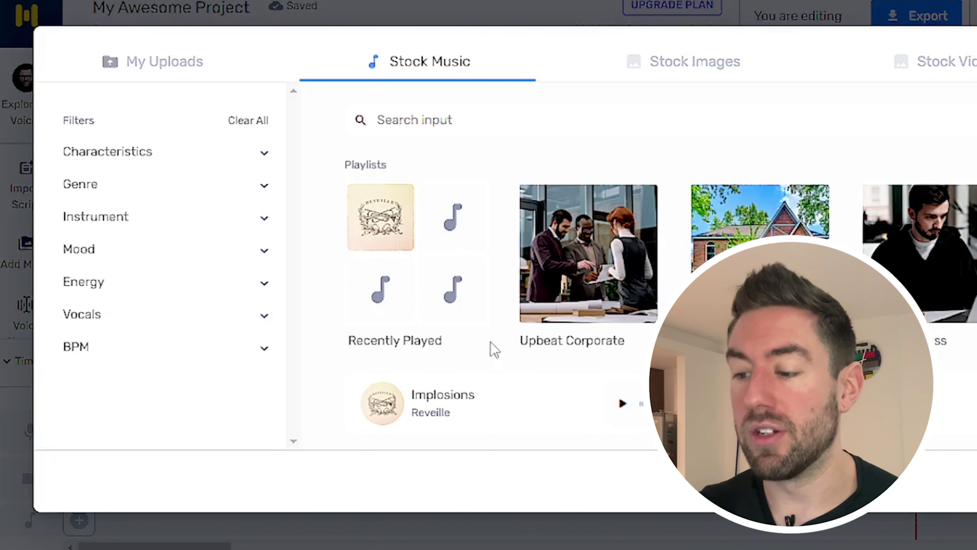
{"action": "scroll", "coordinate": [493, 268], "scroll_direction": "down", "scroll_amount": 5}
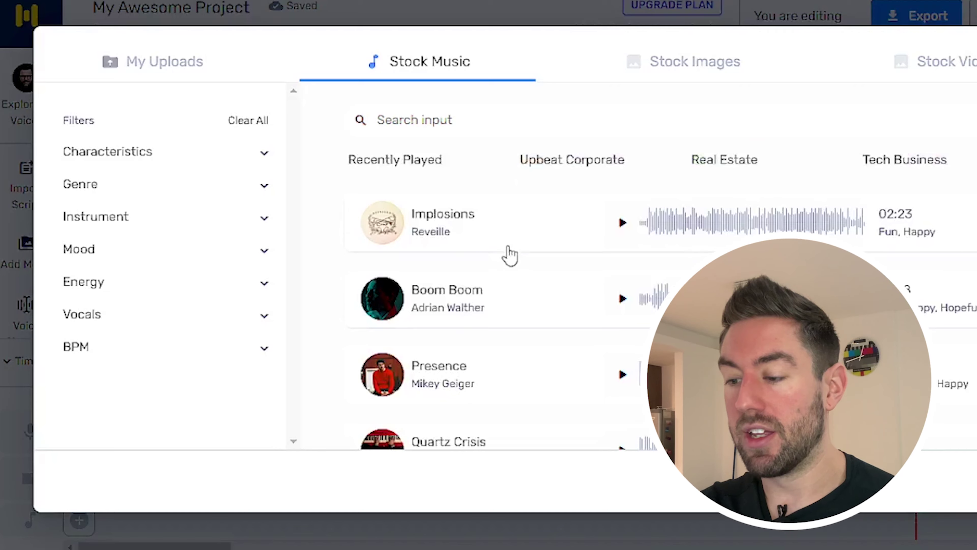
{"action": "left_click", "coordinate": [517, 232]}
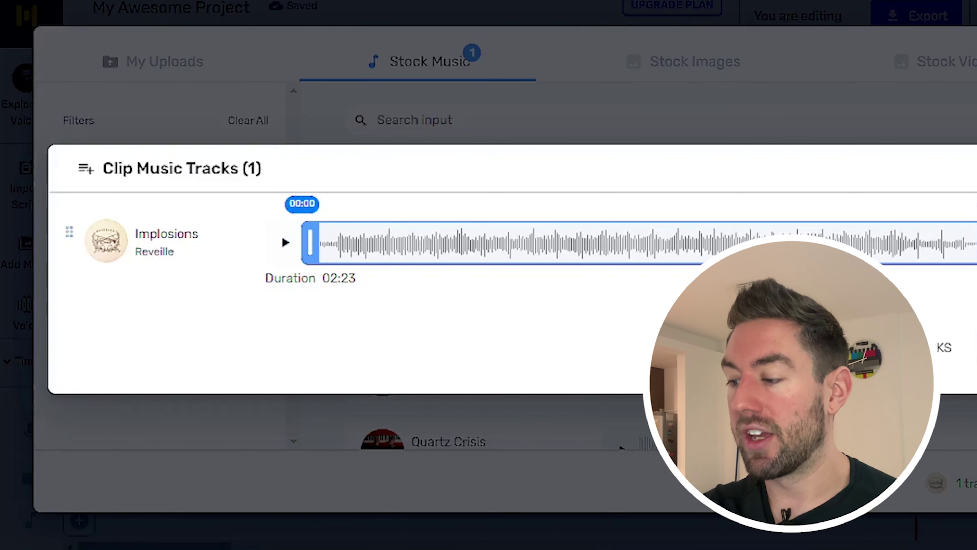
{"action": "key", "text": "Return"}
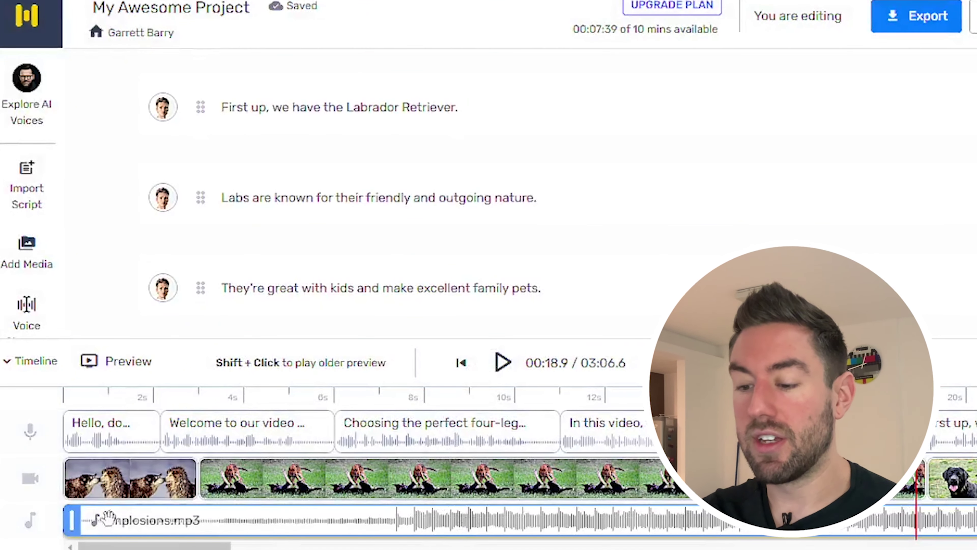
{"action": "left_click_drag", "start_coordinate": [73, 520], "coordinate": [329, 531]}
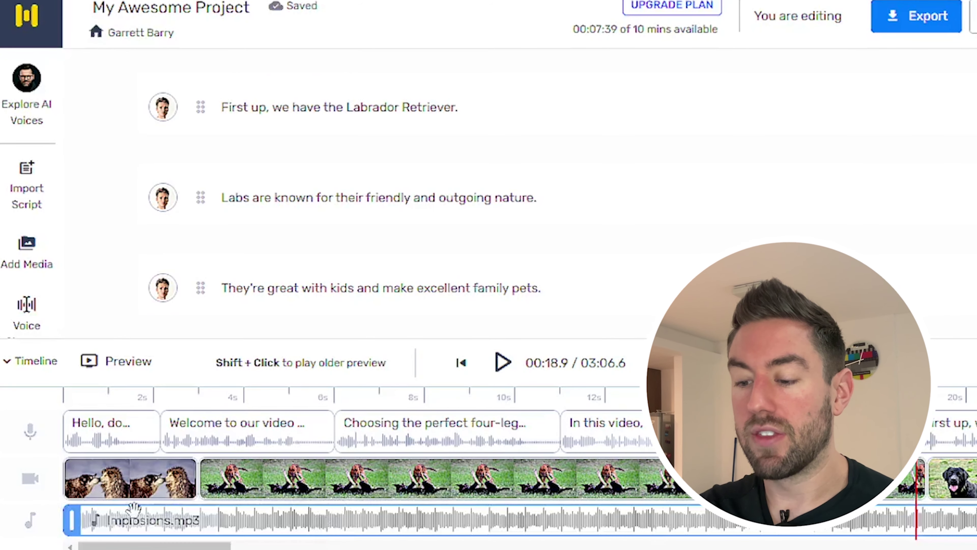
{"action": "left_click", "coordinate": [97, 405]}
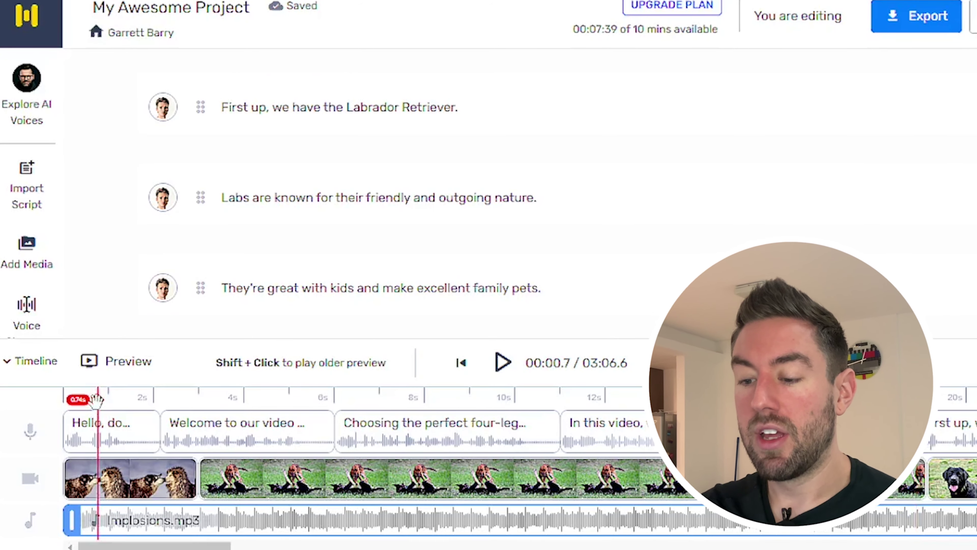
Step: Apply a 0.5-second fade-in and a 0.5-second fade-out to the Implosions music track
{"action": "right_click", "coordinate": [231, 523]}
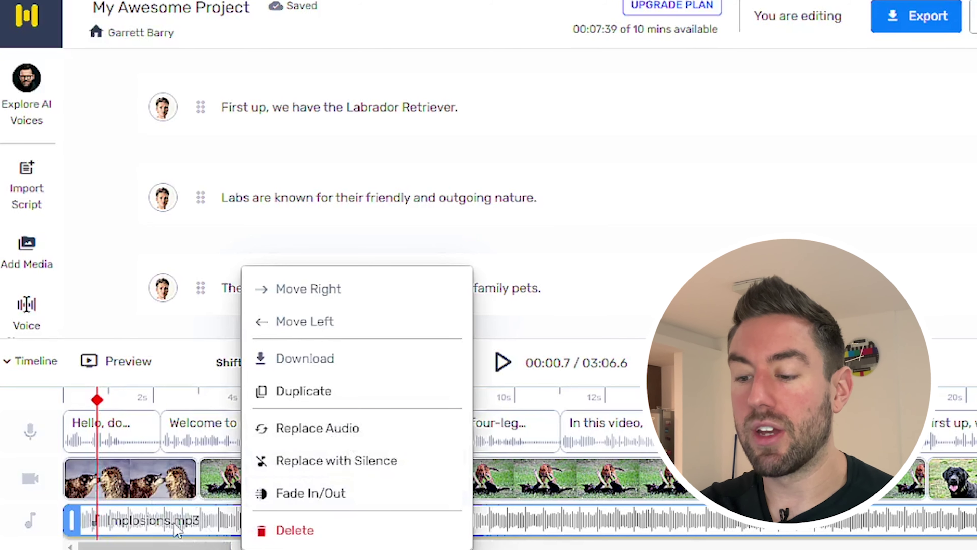
{"action": "right_click", "coordinate": [174, 531]}
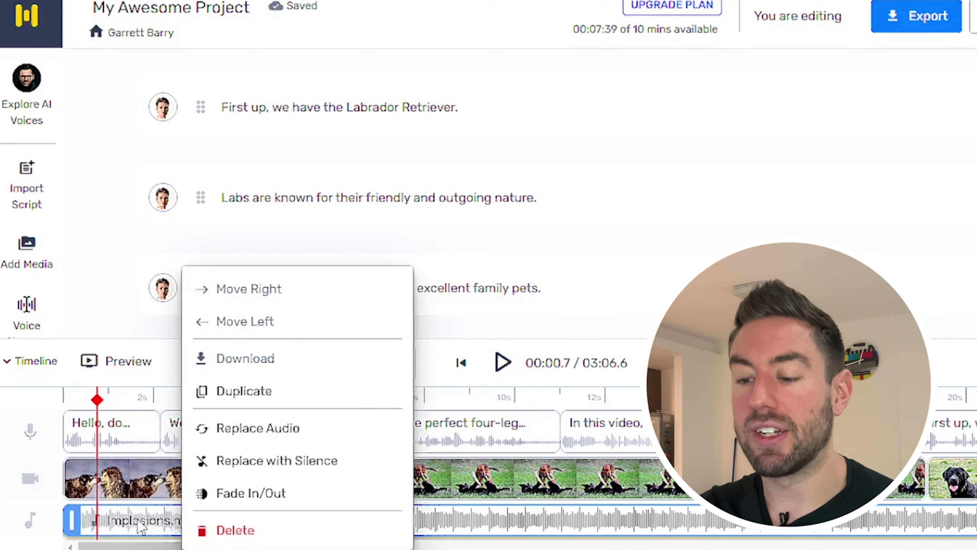
{"action": "left_click", "coordinate": [262, 495]}
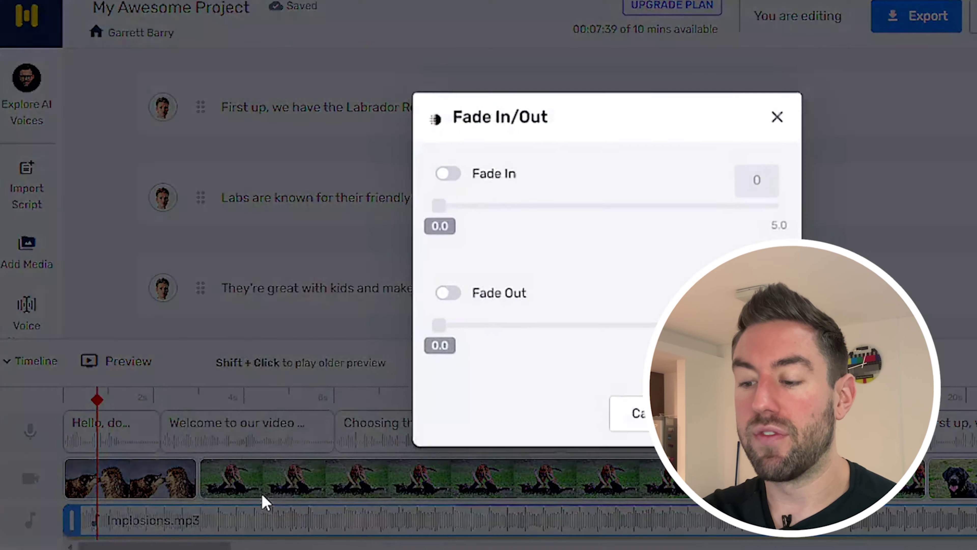
{"action": "left_click", "coordinate": [453, 176]}
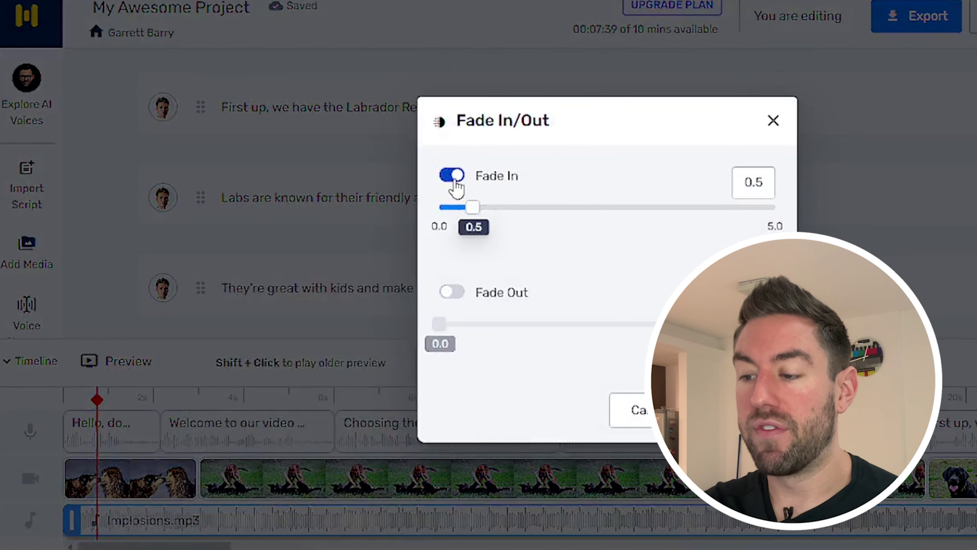
{"action": "left_click", "coordinate": [452, 292]}
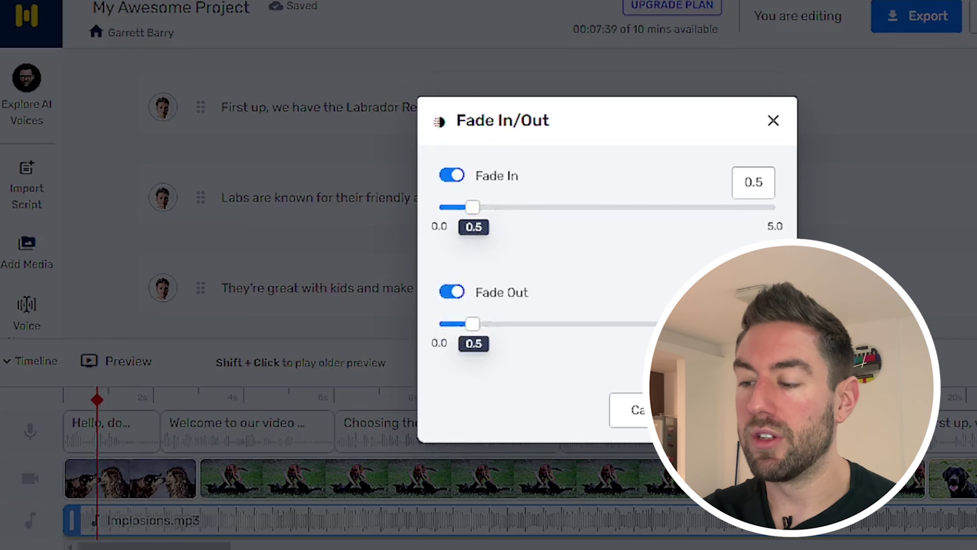
{"action": "left_click", "coordinate": [735, 410]}
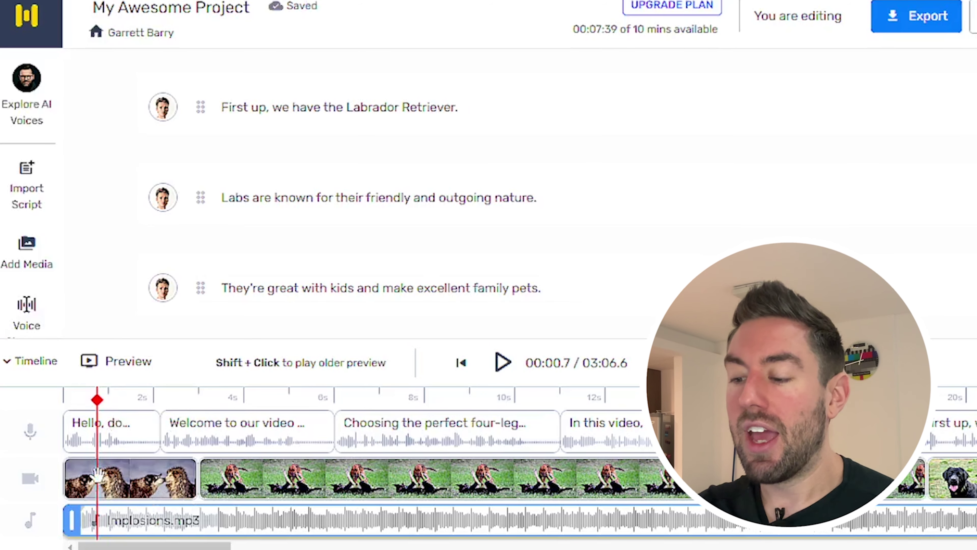
Step: Build the video preview and play the opening and the part from about 18 seconds to check images, narration and music together
{"action": "left_click", "coordinate": [129, 364]}
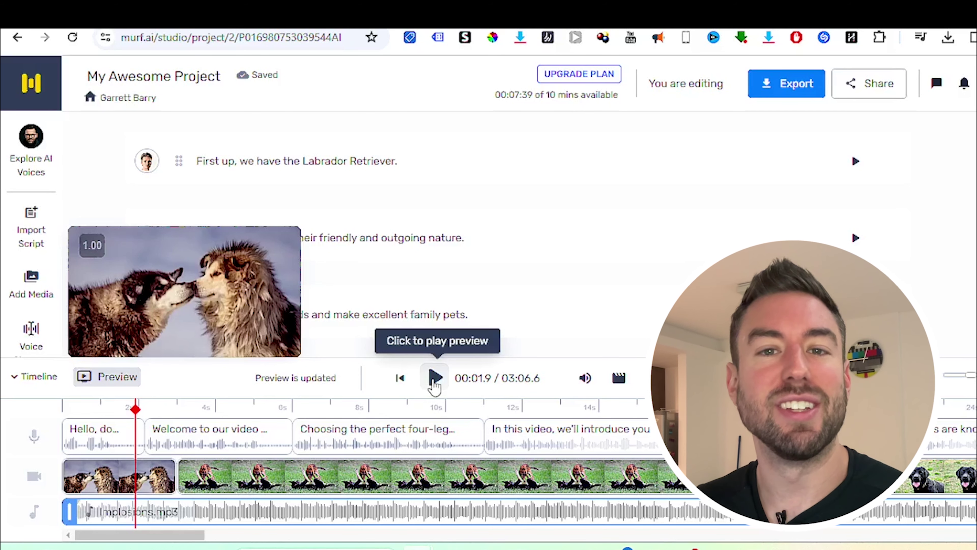
{"action": "left_click", "coordinate": [435, 378]}
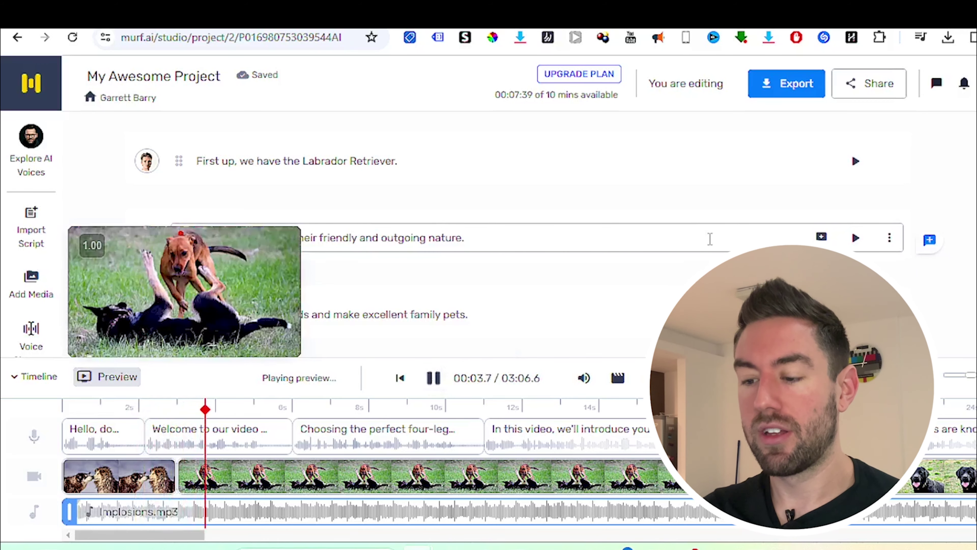
{"action": "left_click", "coordinate": [433, 379]}
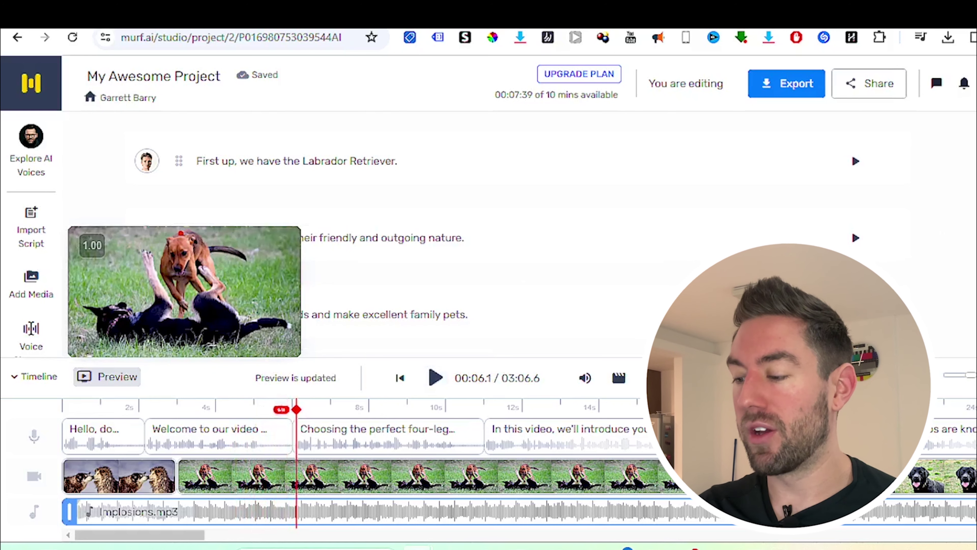
{"action": "left_click", "coordinate": [525, 435]}
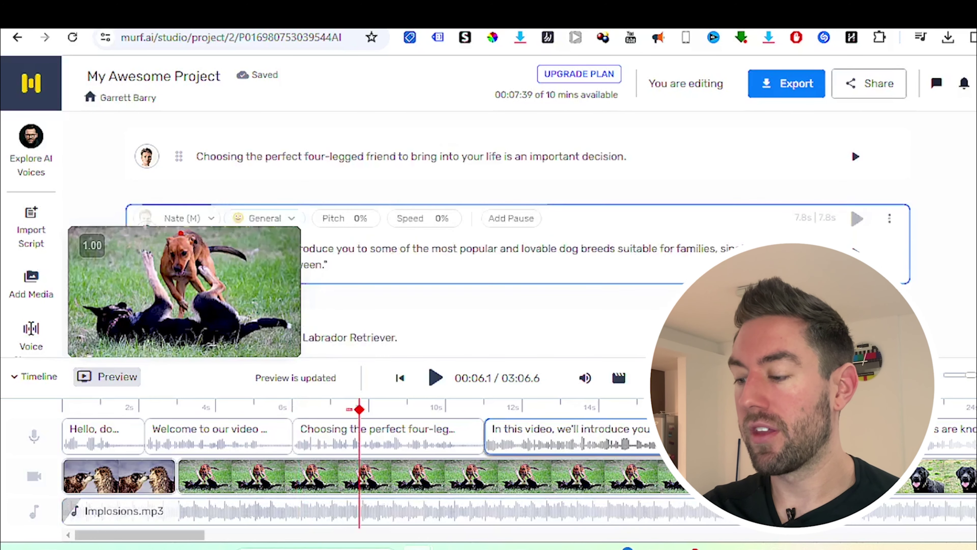
{"action": "left_click_drag", "start_coordinate": [485, 409], "coordinate": [754, 407]}
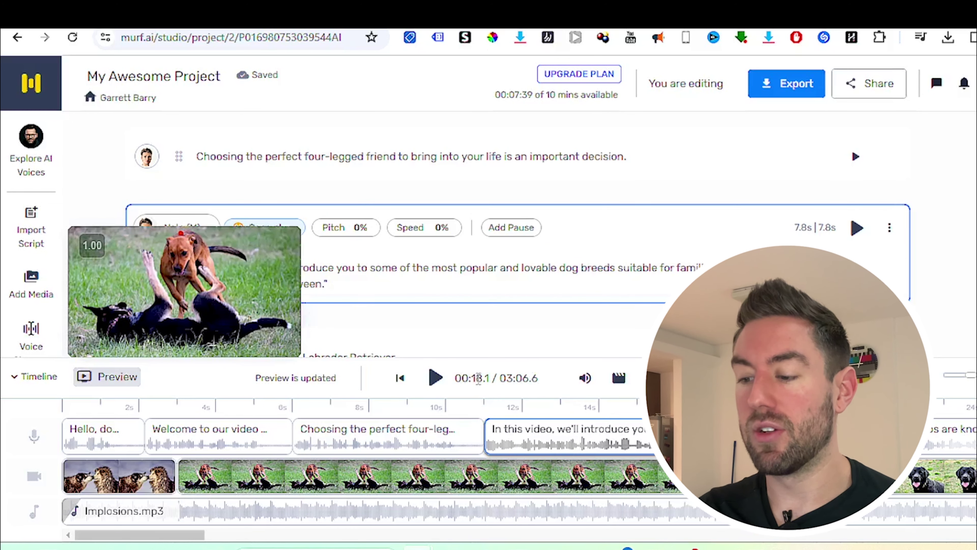
{"action": "left_click", "coordinate": [435, 379]}
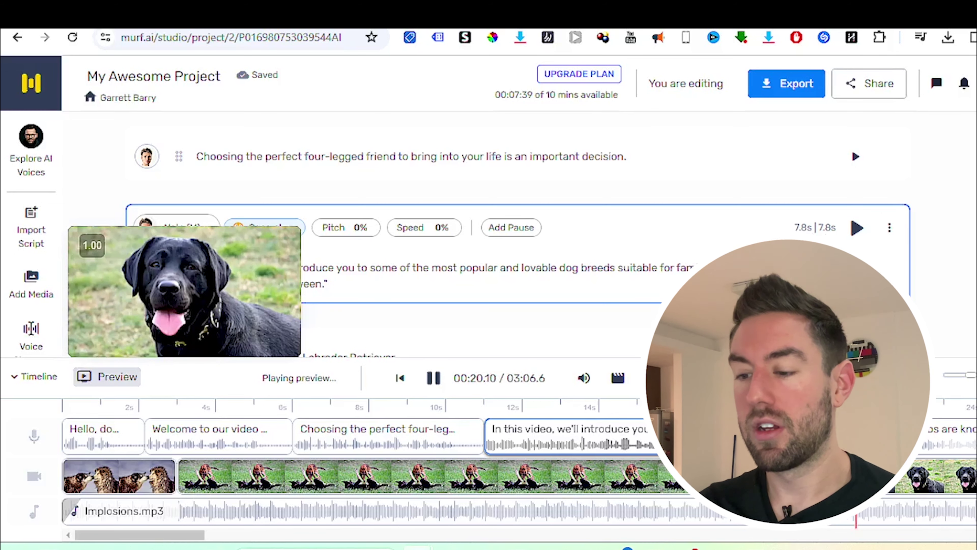
{"action": "left_click", "coordinate": [433, 379]}
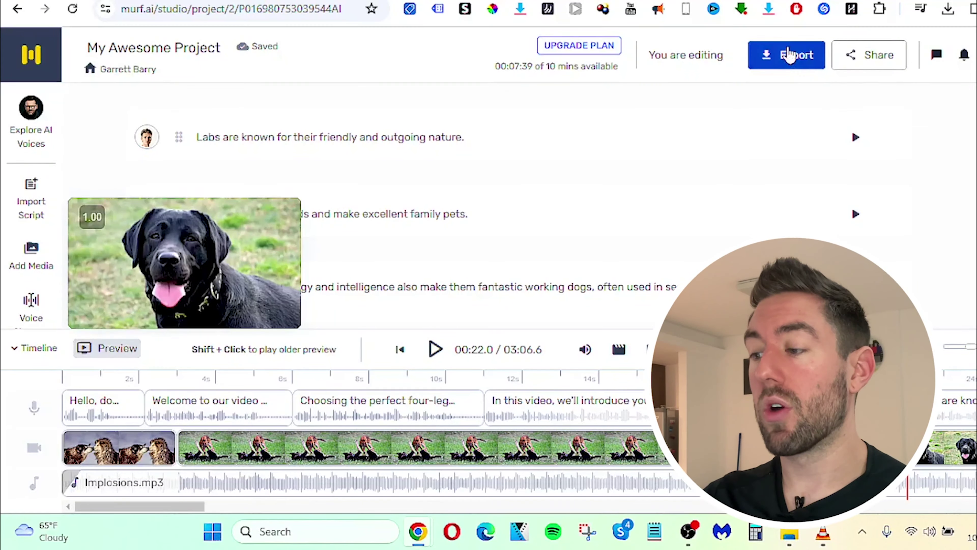
Step: Open the export options for the voiceover video project
{"action": "left_click", "coordinate": [788, 55]}
{"action": "scroll", "coordinate": [385, 231], "scroll_direction": "down", "scroll_amount": 2}
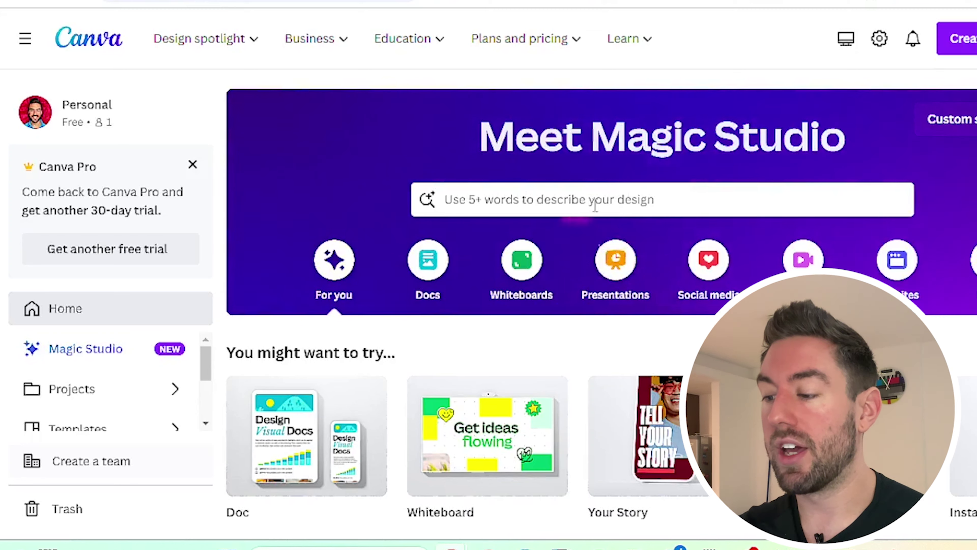
Step: Switch to Canva, search the templates for "youtube thumbnails" and create a blank YouTube thumbnail design
{"action": "left_click", "coordinate": [575, 199]}
{"action": "type", "text": "y"}
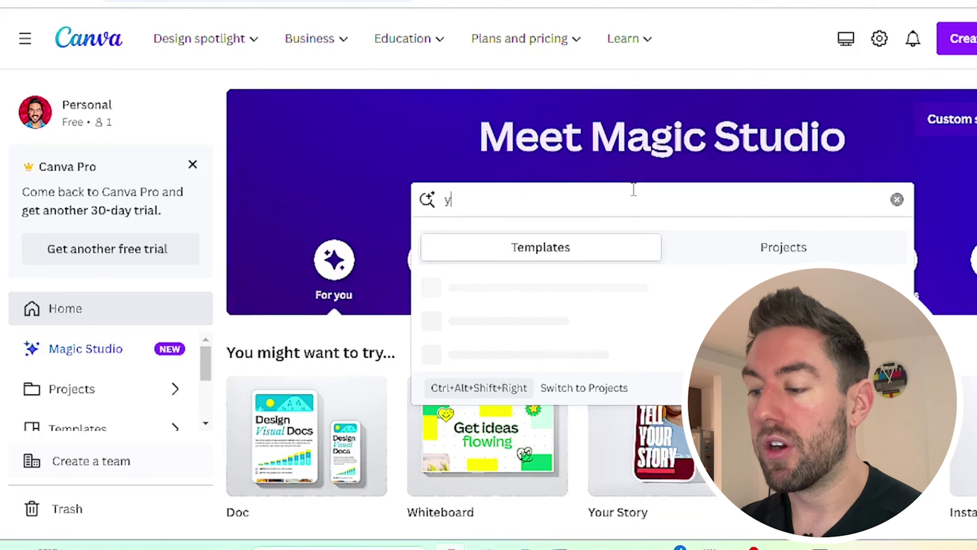
{"action": "type", "text": "outube thumbnails"}
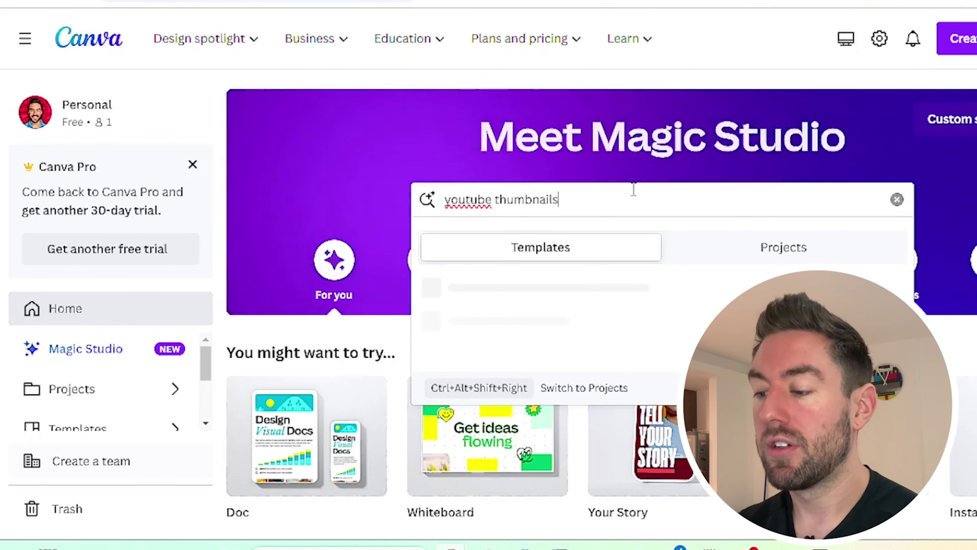
{"action": "left_click", "coordinate": [524, 292]}
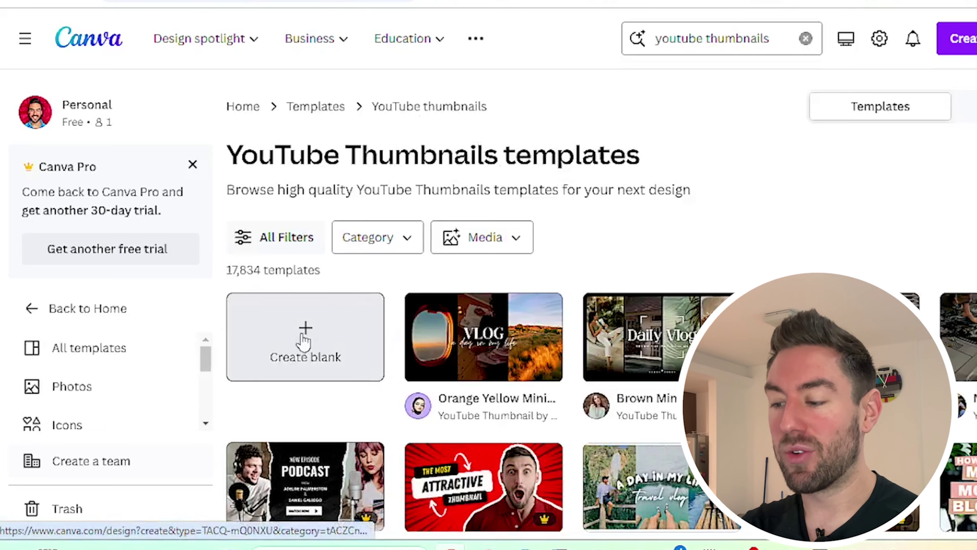
{"action": "left_click", "coordinate": [304, 340]}
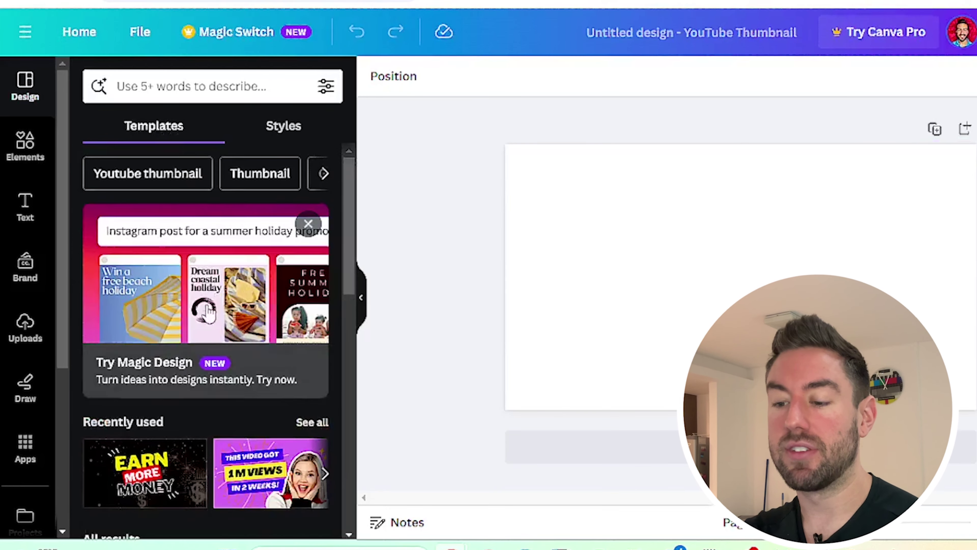
Step: Browse the thumbnail templates and apply the "A Day in My Life" travel vlog template to the blank design
{"action": "scroll", "coordinate": [203, 286], "scroll_direction": "down", "scroll_amount": 8}
{"action": "scroll", "coordinate": [141, 215], "scroll_direction": "down", "scroll_amount": 5}
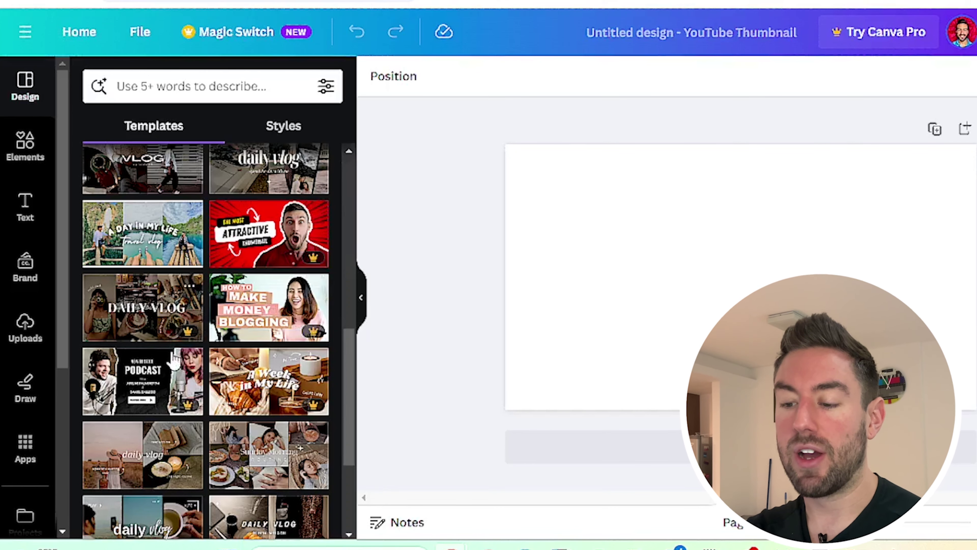
{"action": "scroll", "coordinate": [176, 350], "scroll_direction": "down", "scroll_amount": 10}
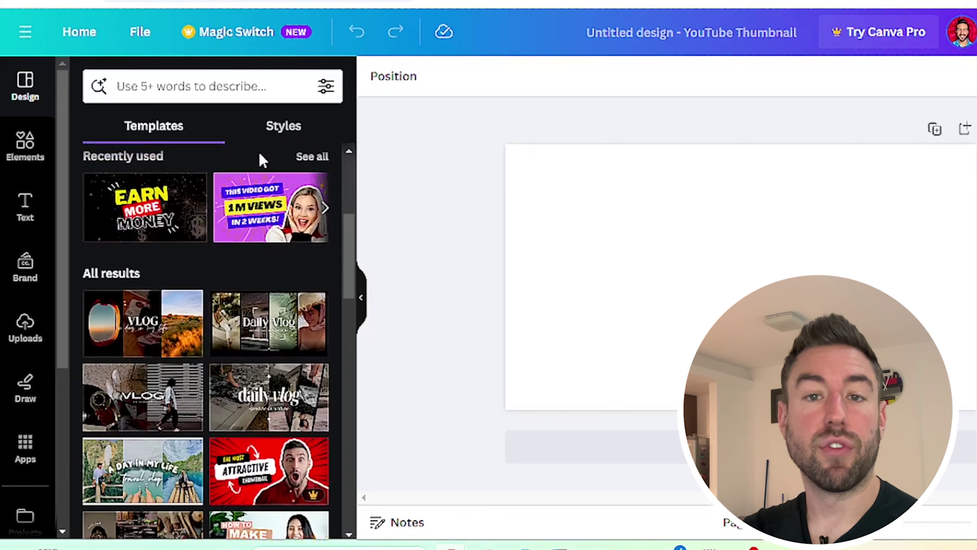
{"action": "scroll", "coordinate": [152, 251], "scroll_direction": "down", "scroll_amount": 2}
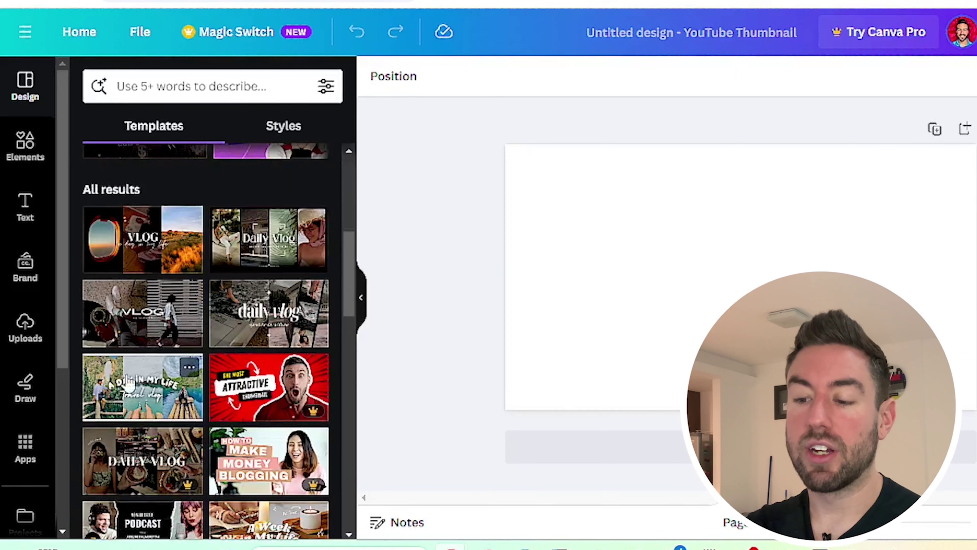
{"action": "left_click", "coordinate": [137, 392]}
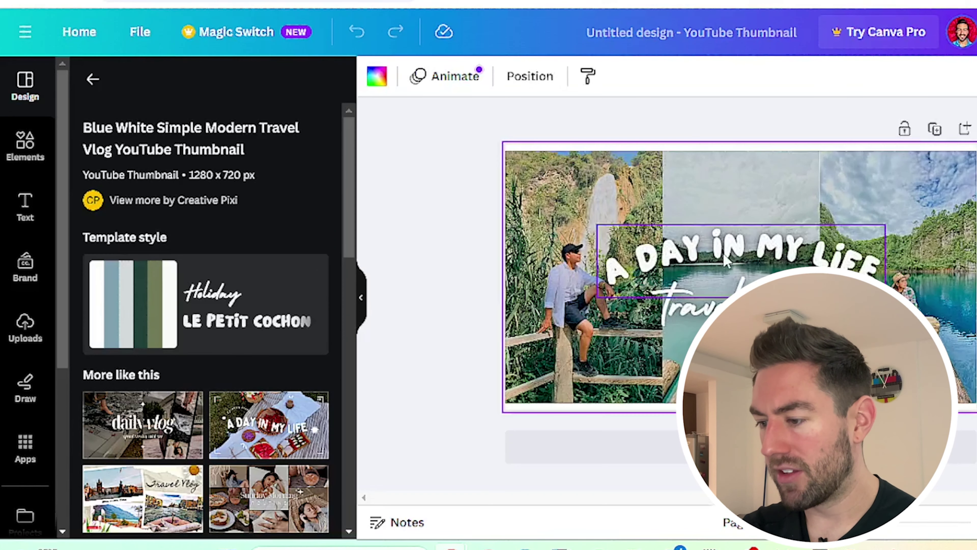
Step: Check that the template's title text and waterfall photo can be selected individually for editing
{"action": "left_click", "coordinate": [647, 246]}
{"action": "left_click", "coordinate": [562, 188]}
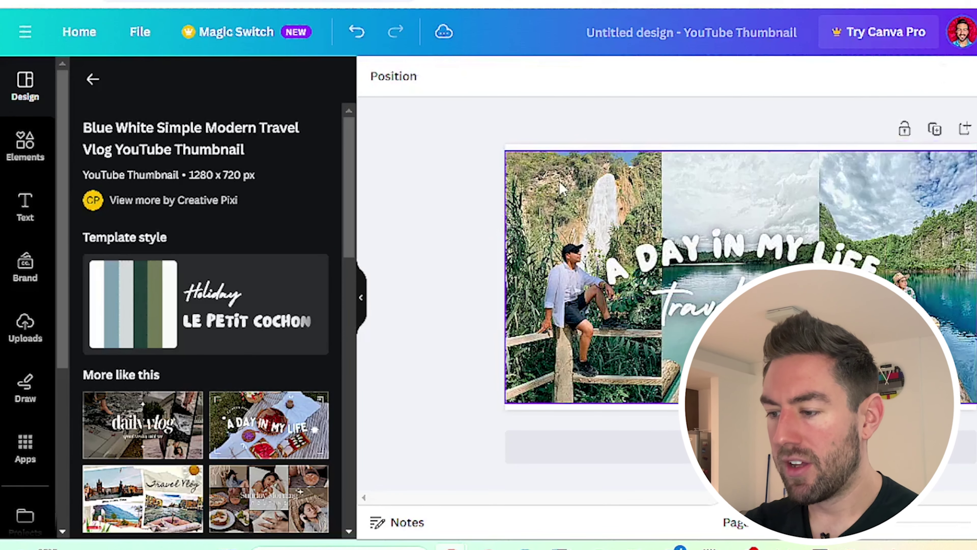
{"action": "double_click", "coordinate": [558, 204]}
{"action": "left_click", "coordinate": [439, 196]}
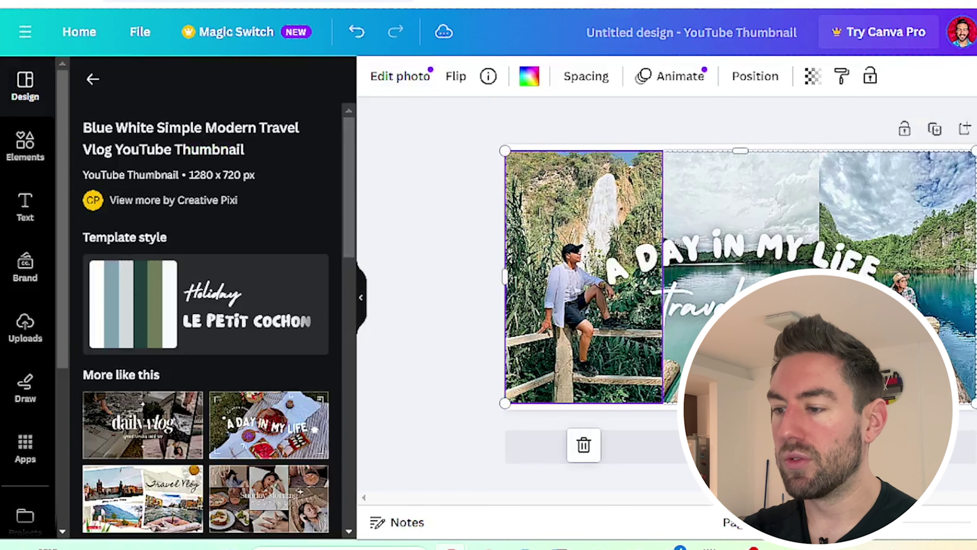
Step: Switch to Pexels and search the free photos for "dogs"
{"action": "key", "text": "ctrl+Tab"}
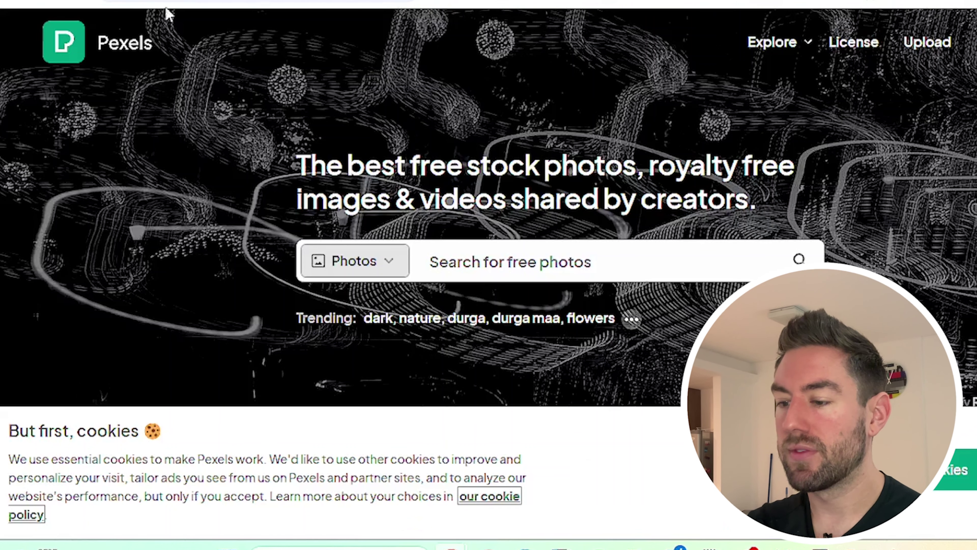
{"action": "left_click", "coordinate": [436, 261]}
{"action": "type", "text": "dogs"}
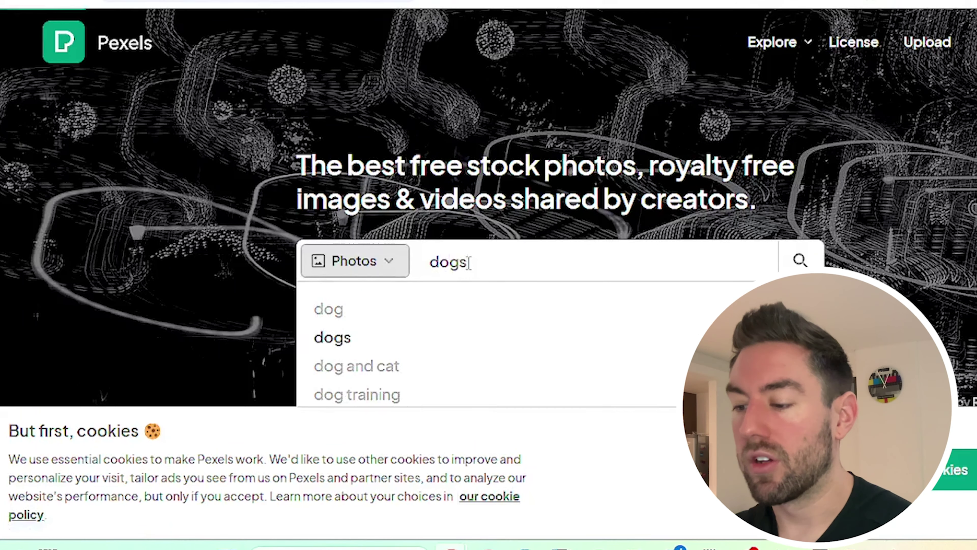
{"action": "key", "text": "Return"}
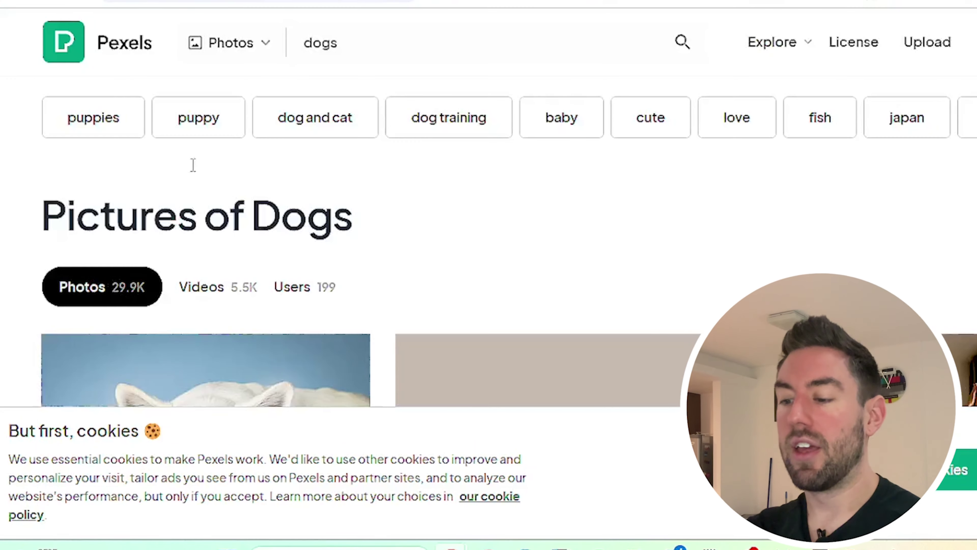
Step: Download the close-up photo of the brown dachshund and dismiss the thank-you window
{"action": "scroll", "coordinate": [445, 179], "scroll_direction": "down", "scroll_amount": 5}
{"action": "scroll", "coordinate": [539, 231], "scroll_direction": "down", "scroll_amount": 1}
{"action": "scroll", "coordinate": [616, 288], "scroll_direction": "up", "scroll_amount": 2}
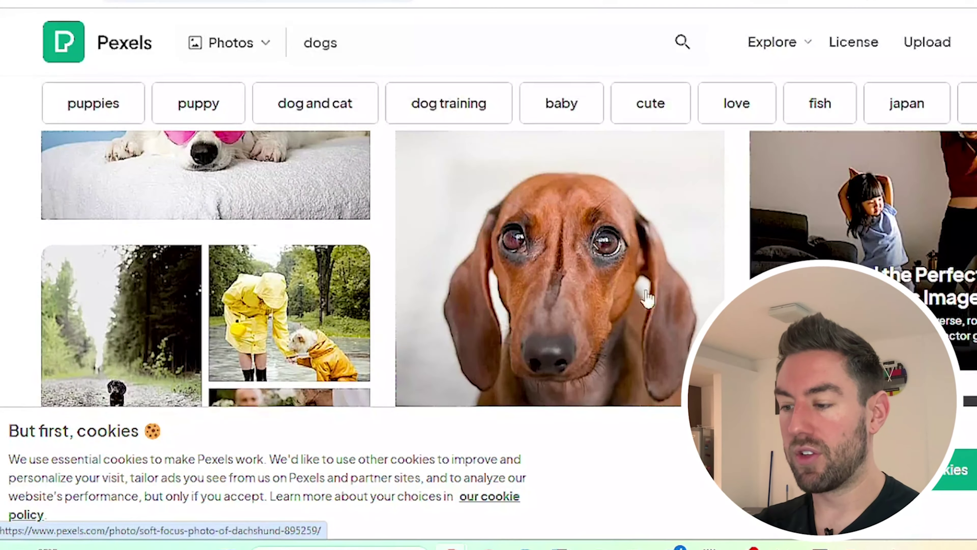
{"action": "scroll", "coordinate": [687, 335], "scroll_direction": "down", "scroll_amount": 1}
{"action": "left_click", "coordinate": [688, 335]}
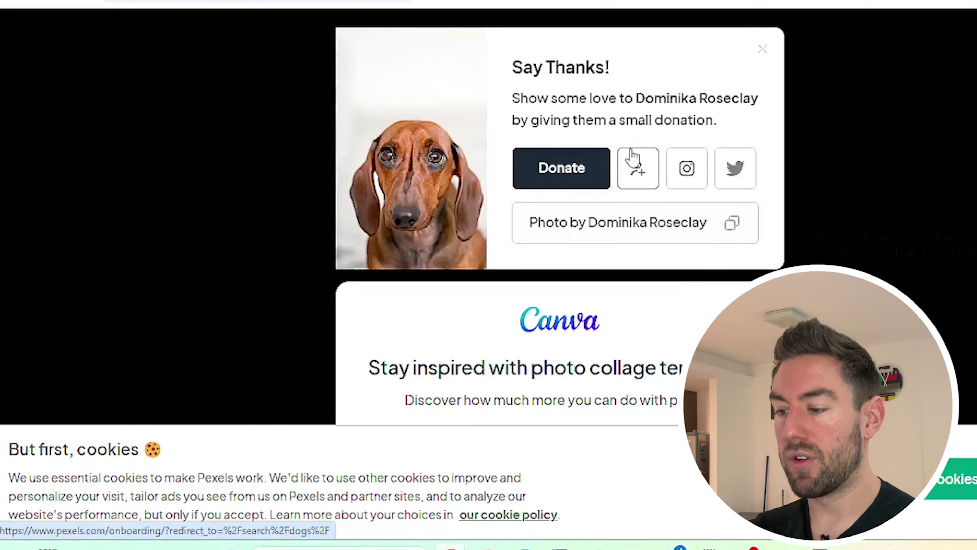
{"action": "left_click", "coordinate": [844, 82]}
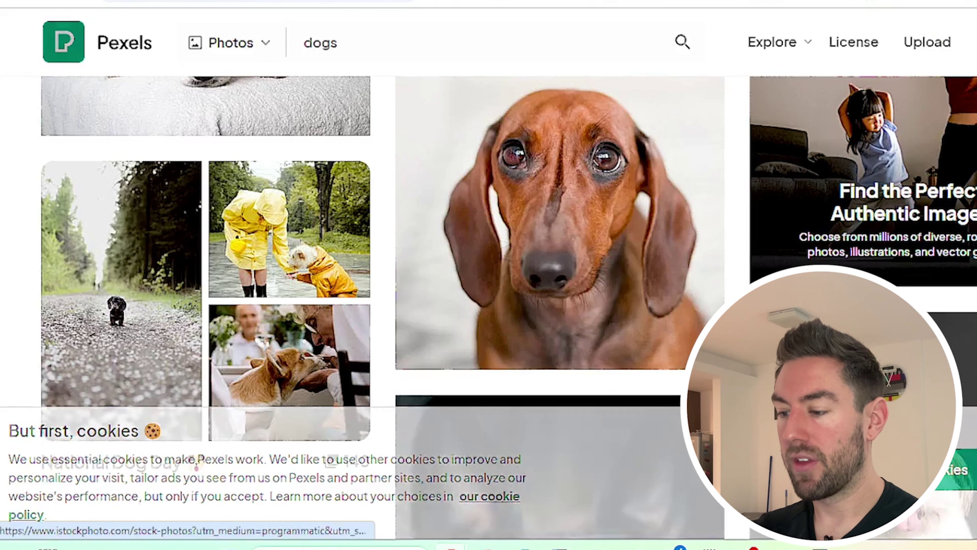
Step: Download the photo of the fluffy white dog on a dark background and dismiss the thank-you window
{"action": "scroll", "coordinate": [821, 252], "scroll_direction": "down", "scroll_amount": 5}
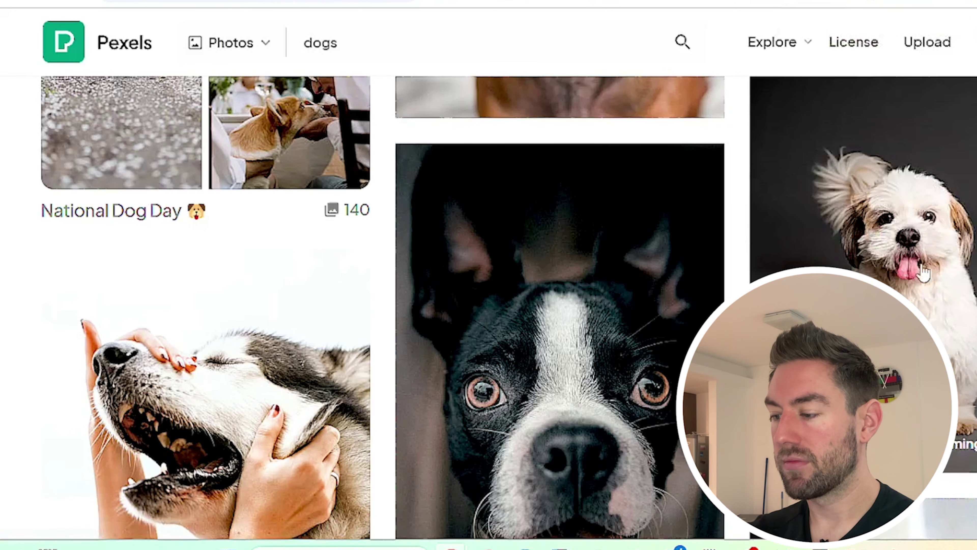
{"action": "left_click", "coordinate": [954, 455]}
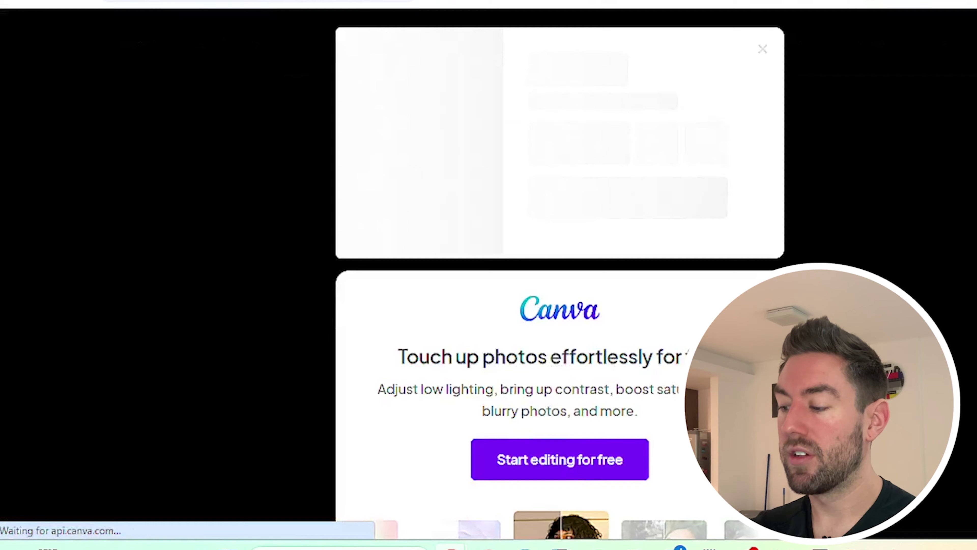
{"action": "key", "text": "Escape"}
Step: Download the photo of the brown Pomeranian puppy on the grey concrete floor and dismiss the thank-you window
{"action": "scroll", "coordinate": [640, 213], "scroll_direction": "down", "scroll_amount": 10}
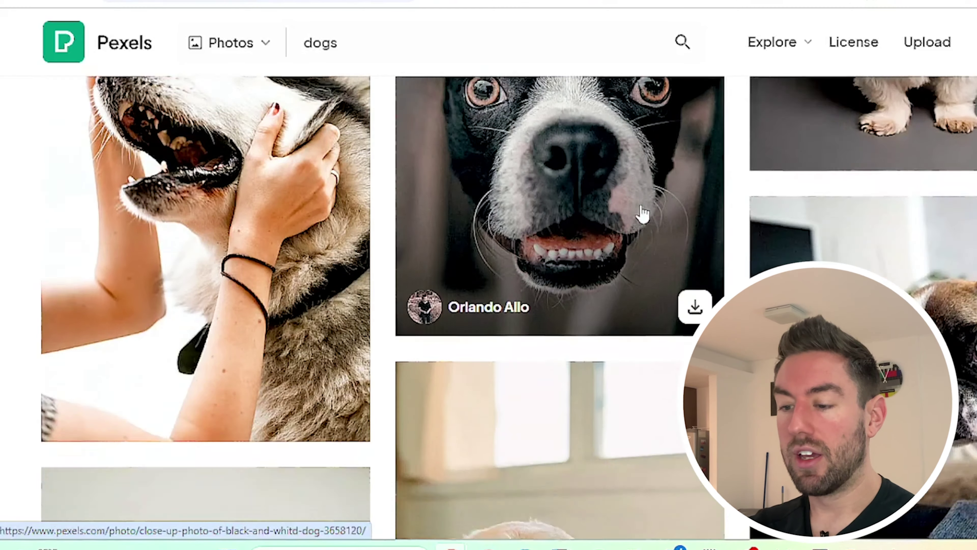
{"action": "scroll", "coordinate": [641, 212], "scroll_direction": "down", "scroll_amount": 12}
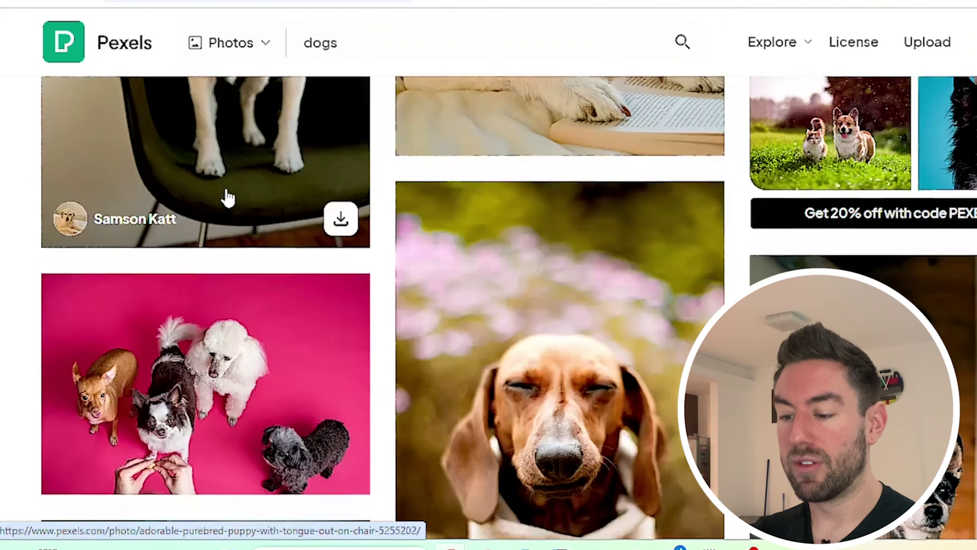
{"action": "scroll", "coordinate": [302, 168], "scroll_direction": "down", "scroll_amount": 5}
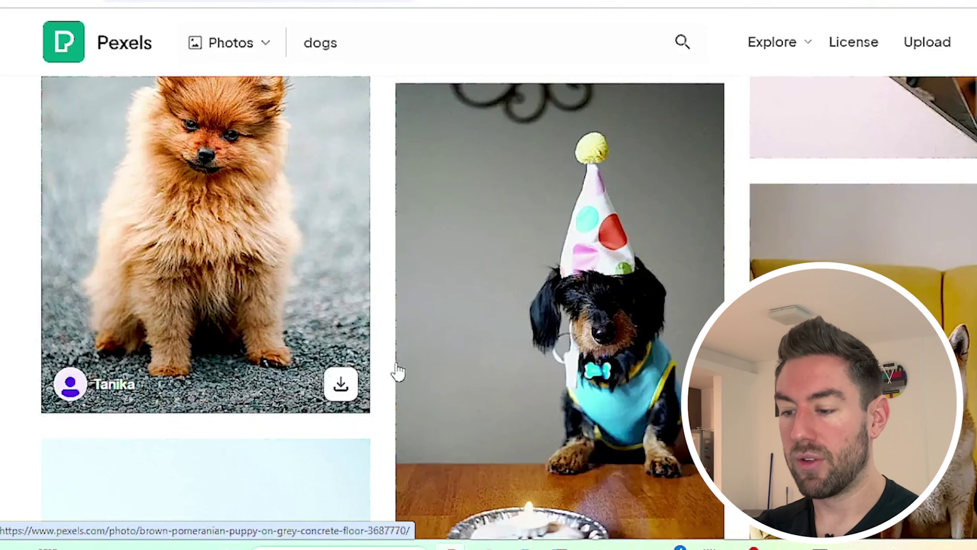
{"action": "left_click", "coordinate": [340, 385]}
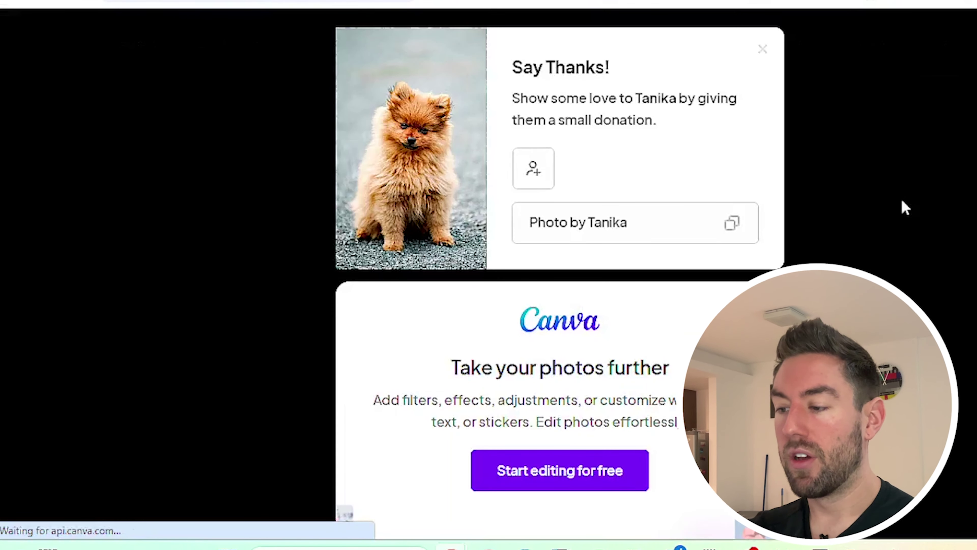
{"action": "left_click", "coordinate": [904, 208]}
{"action": "scroll", "coordinate": [360, 240], "scroll_direction": "up", "scroll_amount": 12}
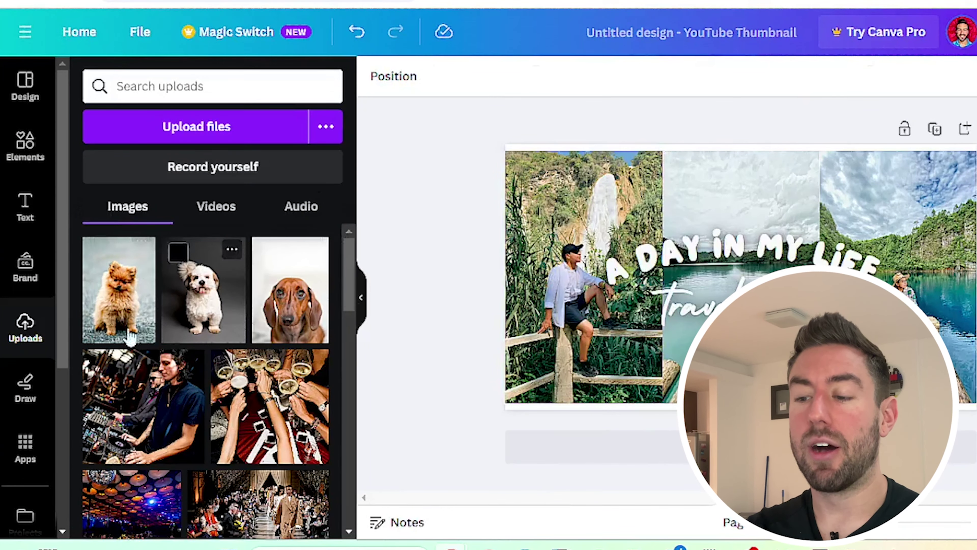
Step: Replace the template's three photos with the uploaded Pomeranian, fluffy white dog and dachshund pictures, in that order
{"action": "left_click_drag", "start_coordinate": [131, 337], "coordinate": [539, 231]}
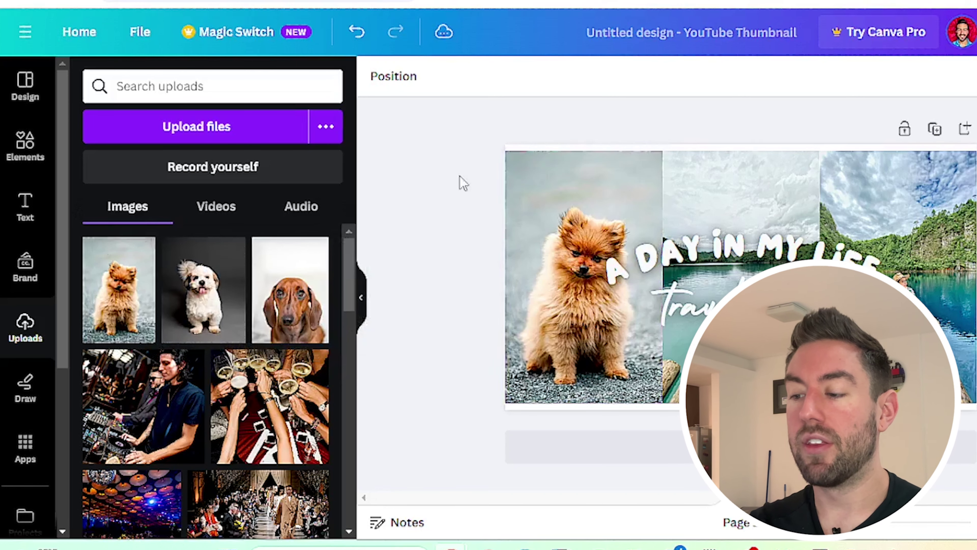
{"action": "left_click_drag", "start_coordinate": [200, 286], "coordinate": [725, 222]}
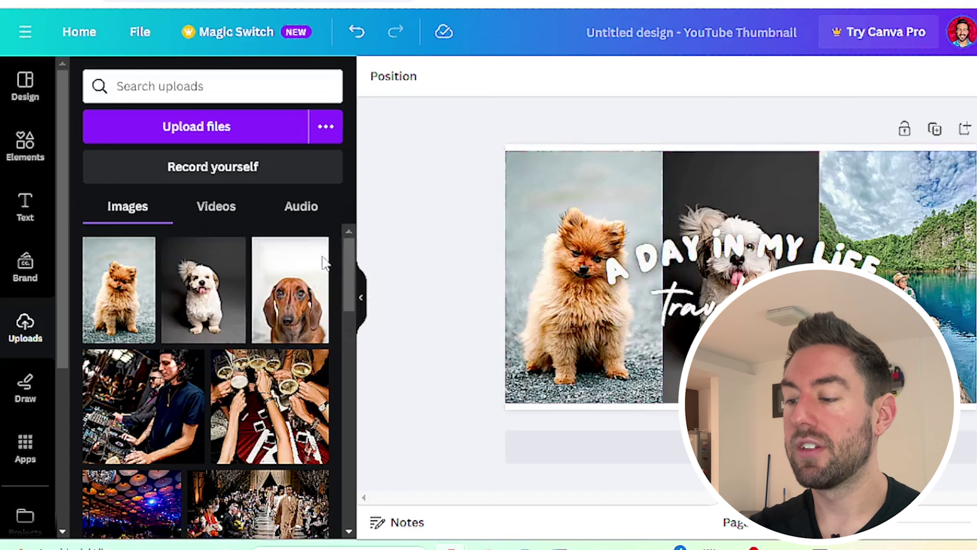
{"action": "left_click_drag", "start_coordinate": [286, 292], "coordinate": [949, 277]}
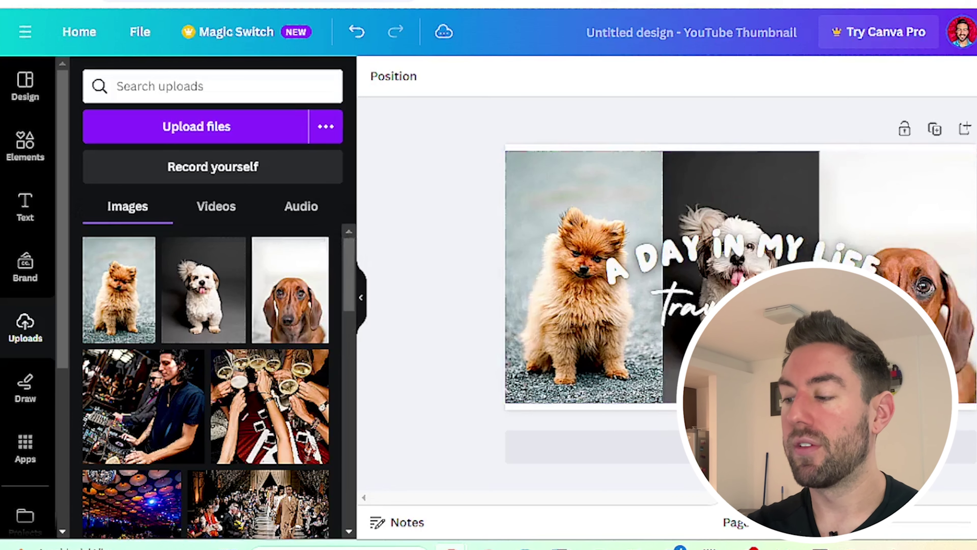
Step: Adjust the dachshund photo's crop, enlarging and repositioning it so the dog's face is centred in its frame
{"action": "double_click", "coordinate": [915, 235]}
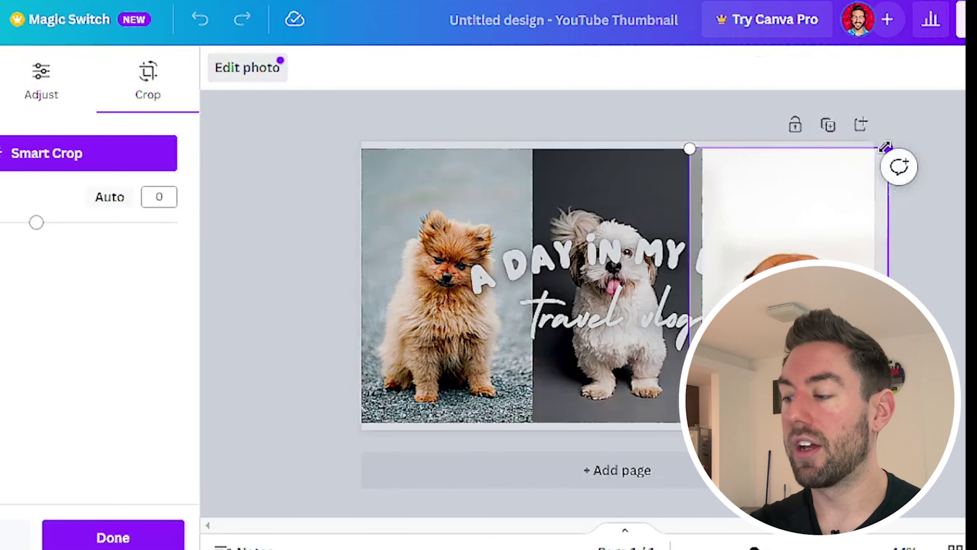
{"action": "left_click_drag", "start_coordinate": [966, 285], "coordinate": [964, 244]}
{"action": "left_click_drag", "start_coordinate": [860, 249], "coordinate": [825, 249]}
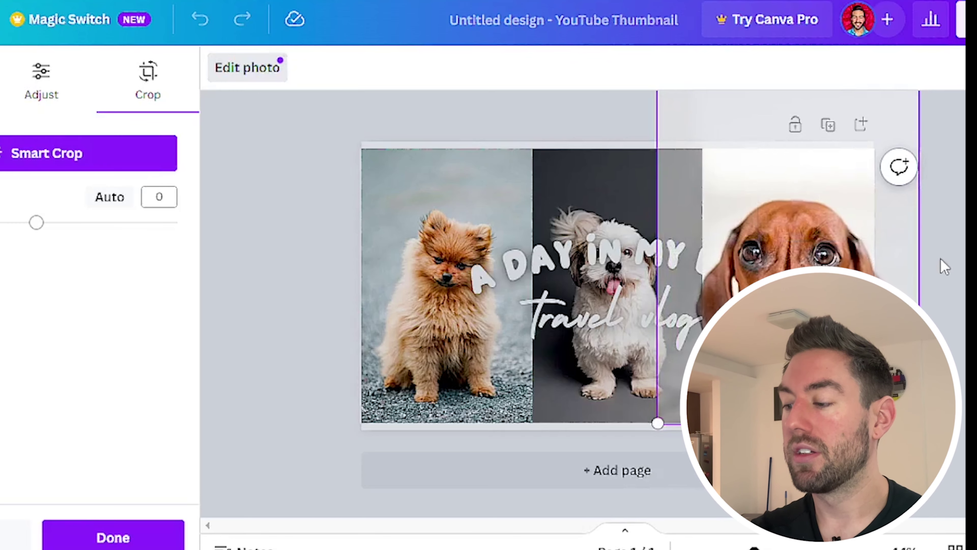
{"action": "left_click", "coordinate": [942, 267]}
{"action": "left_click", "coordinate": [916, 294]}
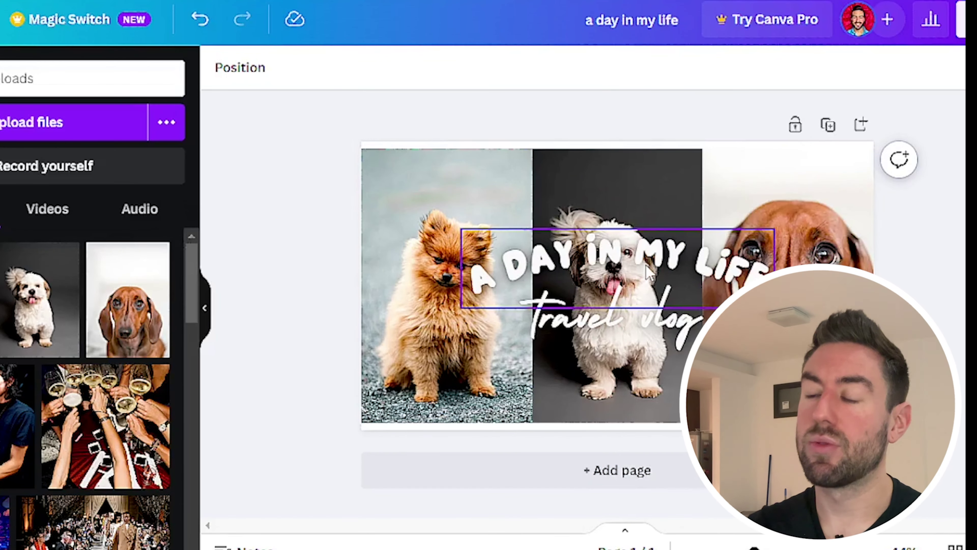
Step: Replace the curved title text with "TOP 10 DOG BREEDS"
{"action": "left_click", "coordinate": [645, 265]}
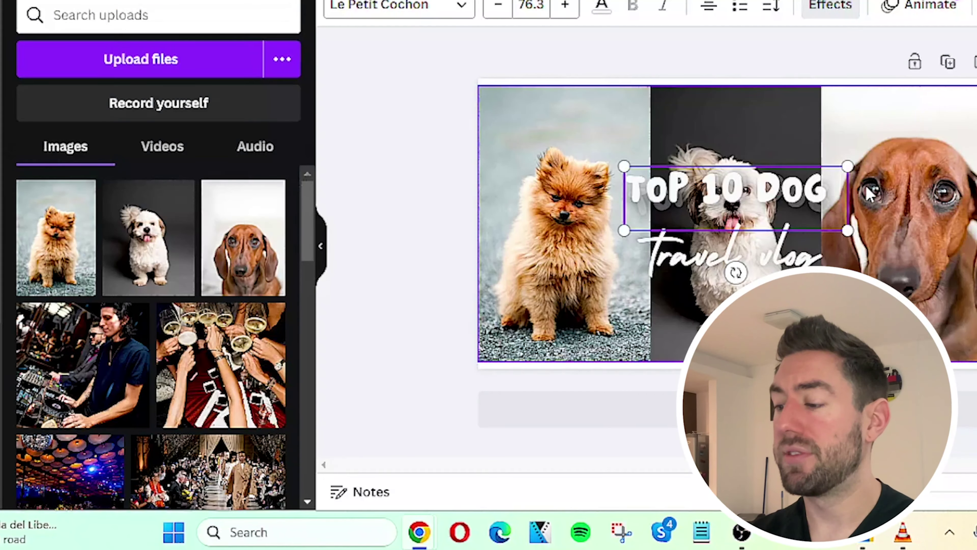
{"action": "type", "text": "BREEDS"}
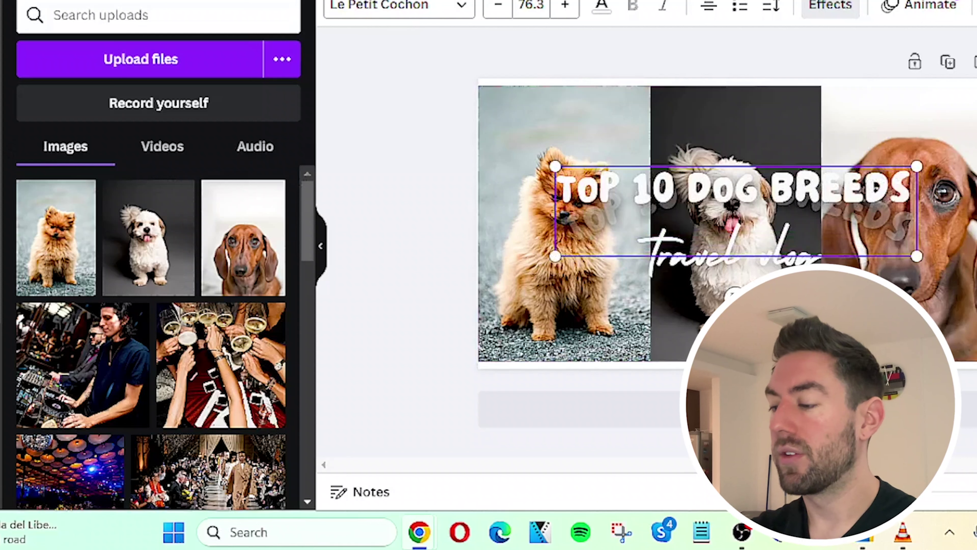
{"action": "key", "text": "Escape"}
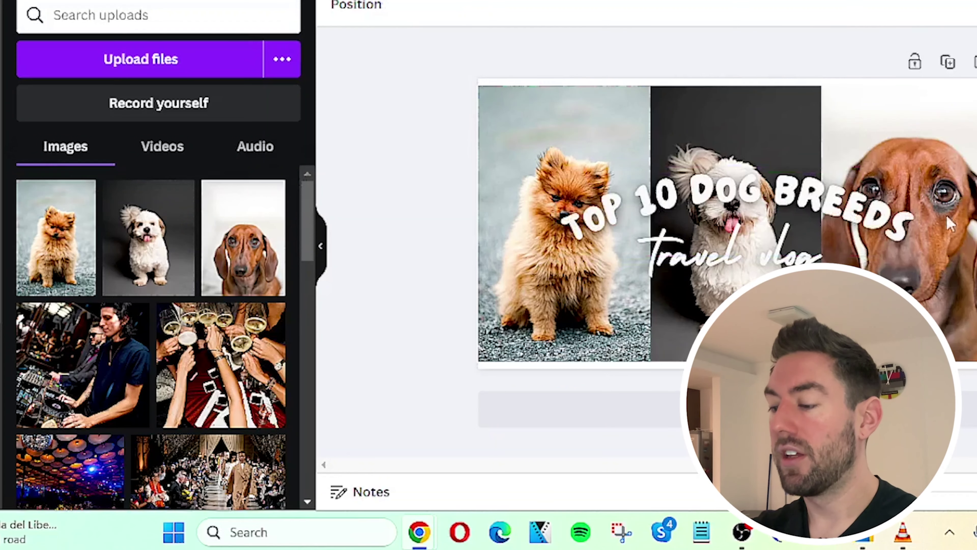
Step: Replace the subtitle with "To Have as Pets" on a single line and place it just under the title
{"action": "left_click", "coordinate": [749, 255]}
{"action": "left_click", "coordinate": [750, 255]}
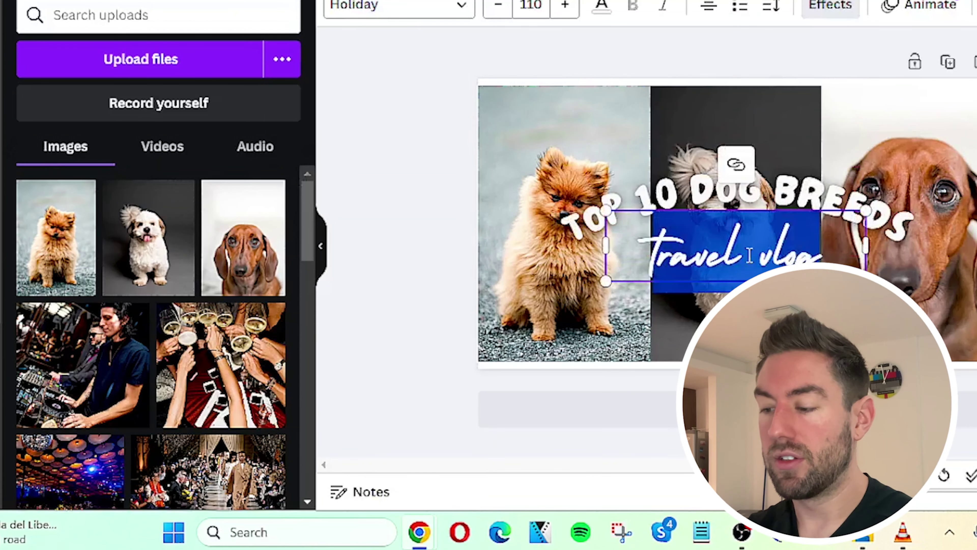
{"action": "type", "text": "To Have as"}
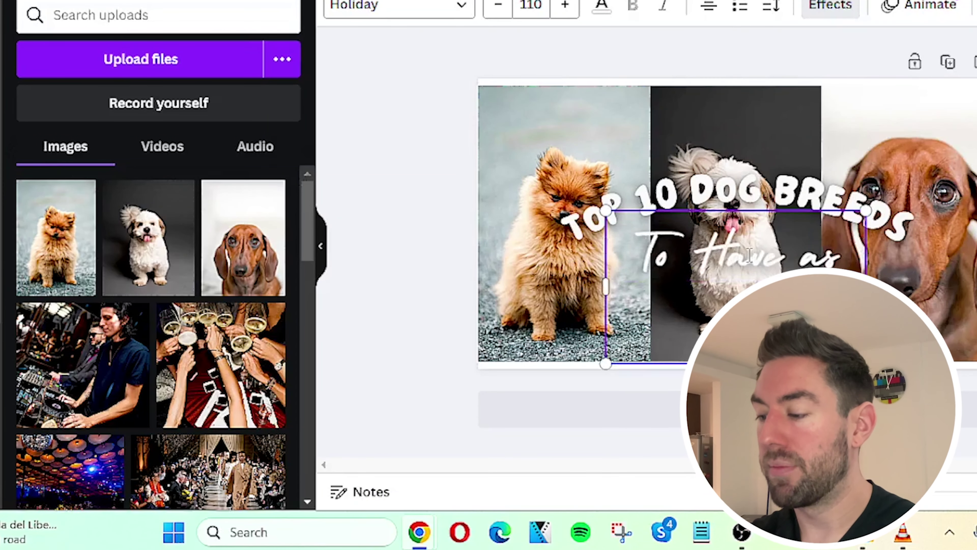
{"action": "left_click_drag", "start_coordinate": [585, 284], "coordinate": [538, 283]}
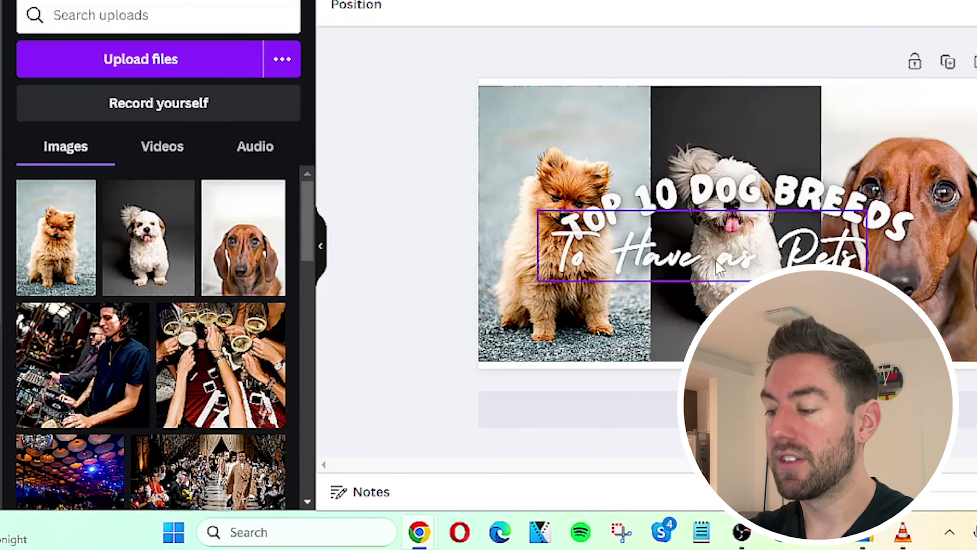
{"action": "left_click_drag", "start_coordinate": [715, 259], "coordinate": [734, 273]}
{"action": "left_click", "coordinate": [712, 283]}
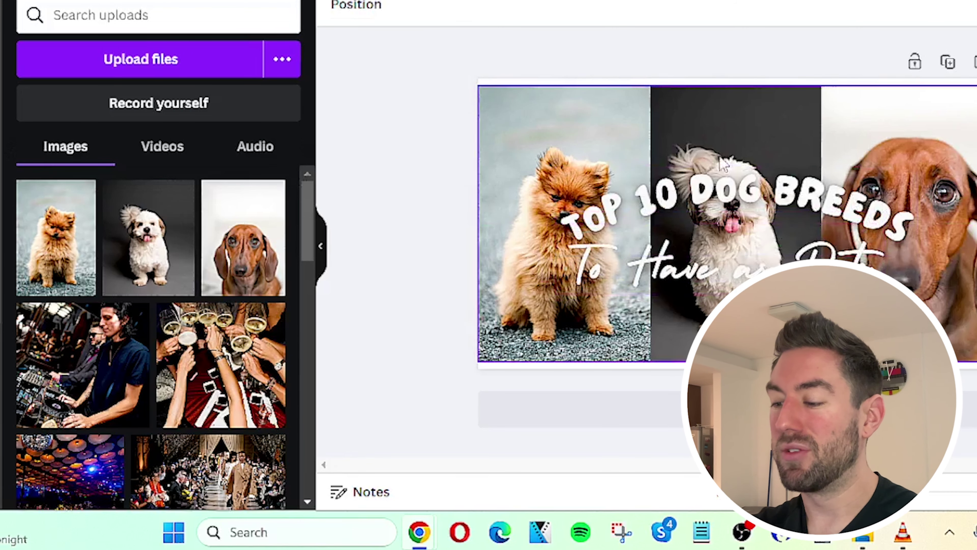
Step: Apply the Background text effect to the "TOP 10 DOG BREEDS" title
{"action": "left_click", "coordinate": [713, 208]}
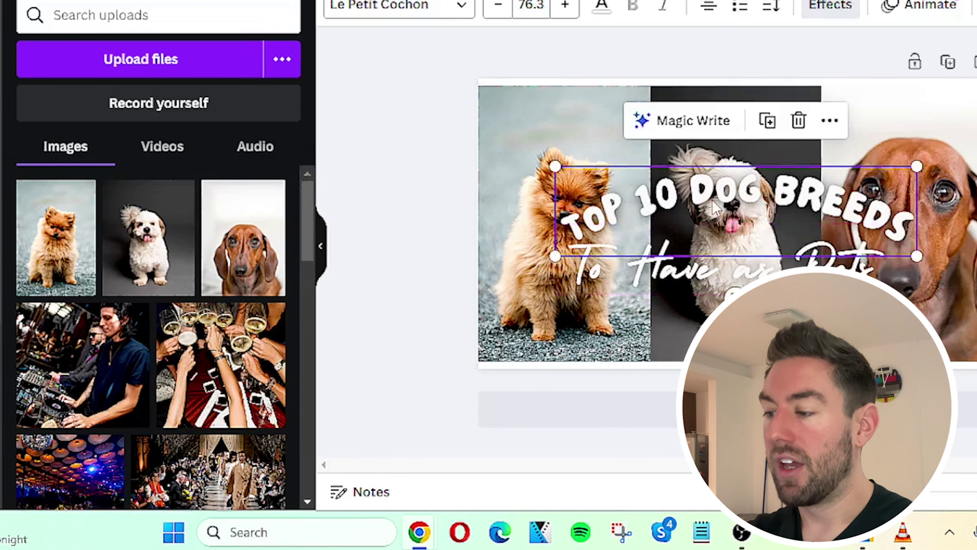
{"action": "left_click", "coordinate": [830, 6]}
{"action": "scroll", "coordinate": [72, 158], "scroll_direction": "down", "scroll_amount": 3}
{"action": "scroll", "coordinate": [71, 158], "scroll_direction": "down", "scroll_amount": 2}
{"action": "left_click", "coordinate": [64, 335]}
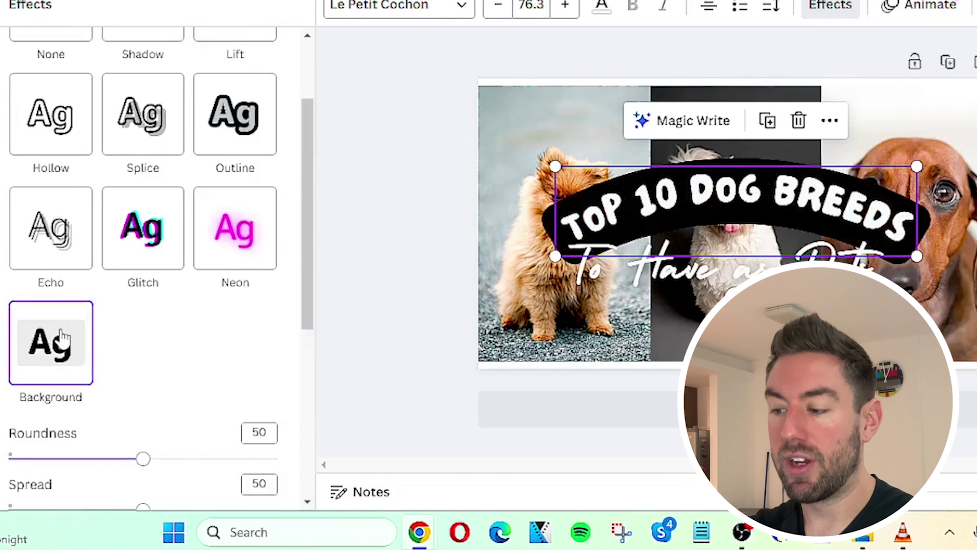
Step: Set the title's background colour to dark red #B61919
{"action": "scroll", "coordinate": [186, 257], "scroll_direction": "down", "scroll_amount": 5}
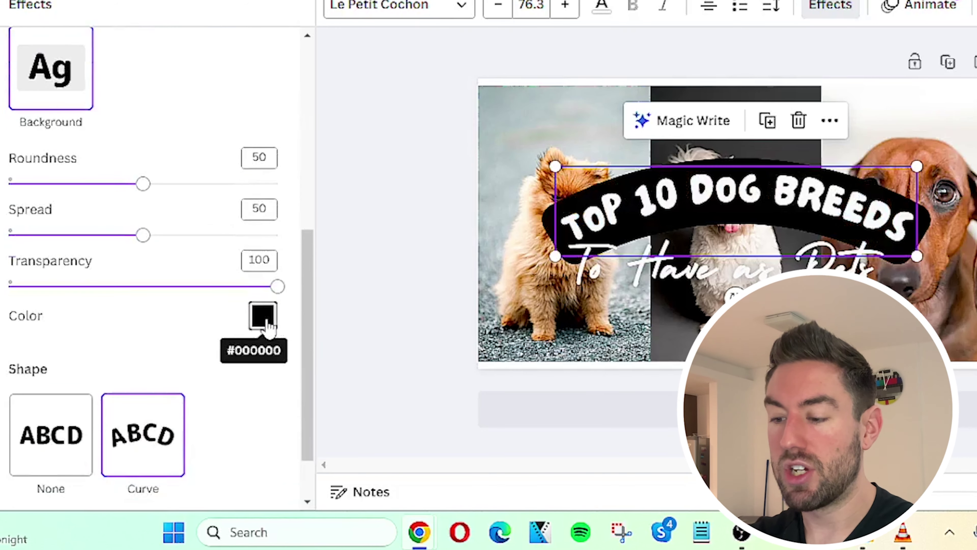
{"action": "left_click", "coordinate": [263, 316]}
{"action": "left_click", "coordinate": [29, 122]}
{"action": "left_click_drag", "start_coordinate": [215, 181], "coordinate": [247, 188]}
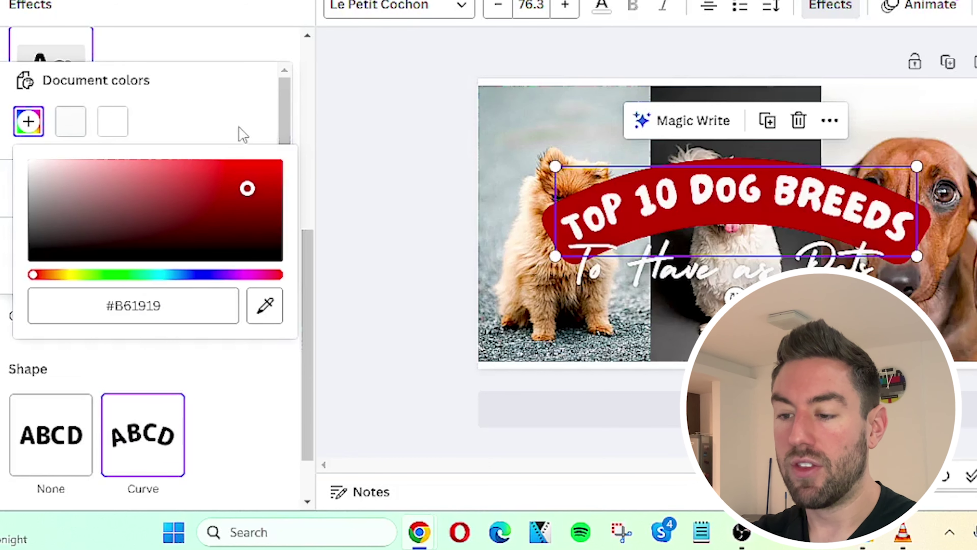
{"action": "left_click", "coordinate": [271, 119]}
{"action": "scroll", "coordinate": [163, 231], "scroll_direction": "down", "scroll_amount": 4}
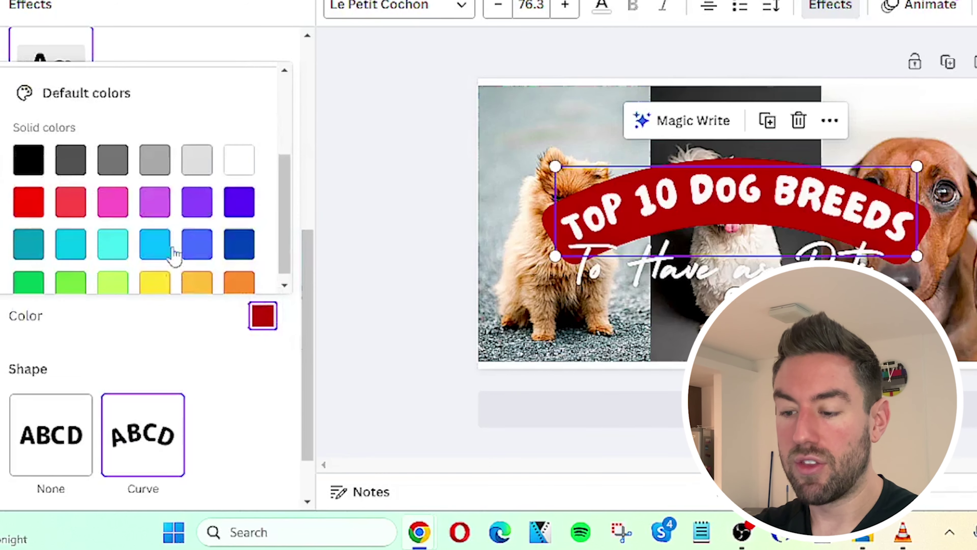
{"action": "scroll", "coordinate": [227, 389], "scroll_direction": "down", "scroll_amount": 2}
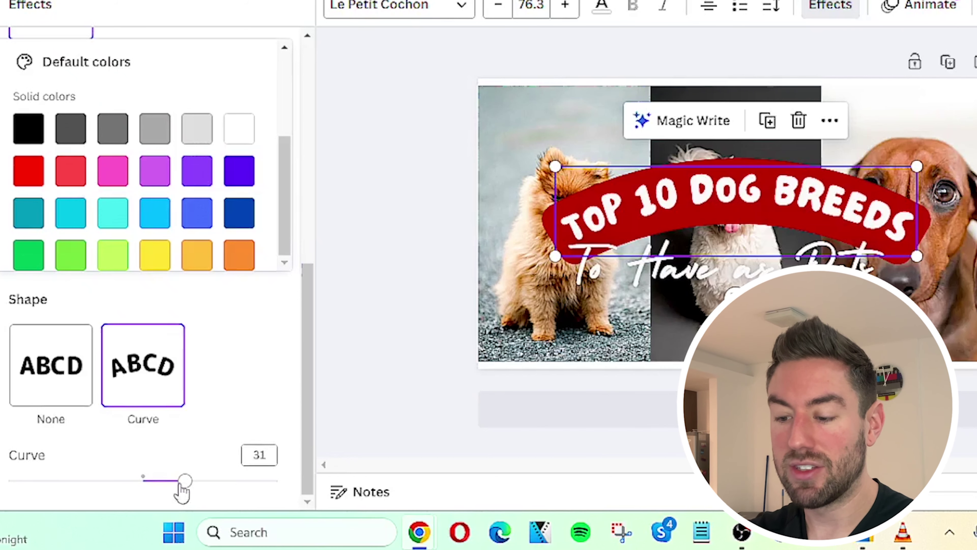
{"action": "scroll", "coordinate": [273, 334], "scroll_direction": "up", "scroll_amount": 8}
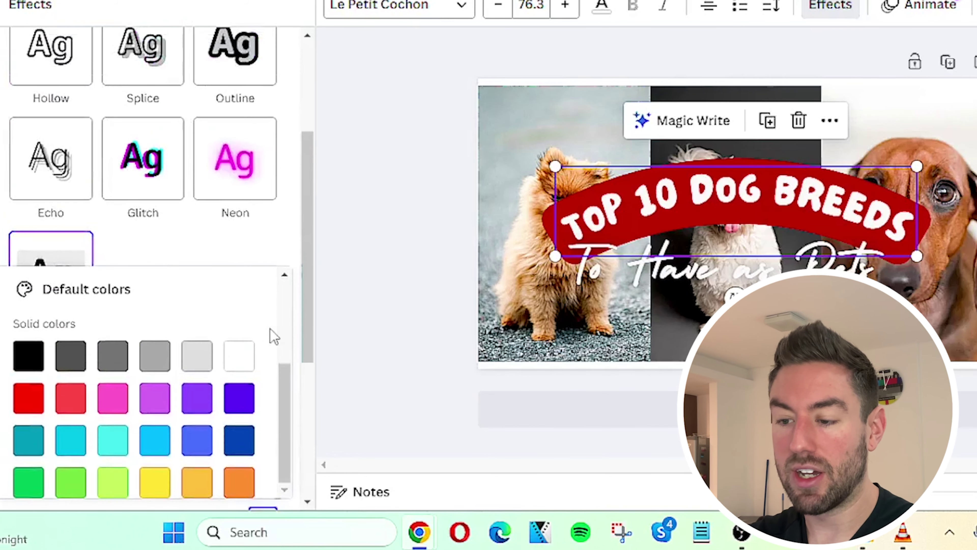
{"action": "left_click", "coordinate": [183, 252]}
Step: Reduce the title background's spread to 0 and move the title up near the thumbnail's upper edge
{"action": "scroll", "coordinate": [183, 299], "scroll_direction": "down", "scroll_amount": 6}
{"action": "left_click_drag", "start_coordinate": [135, 166], "coordinate": [8, 165]}
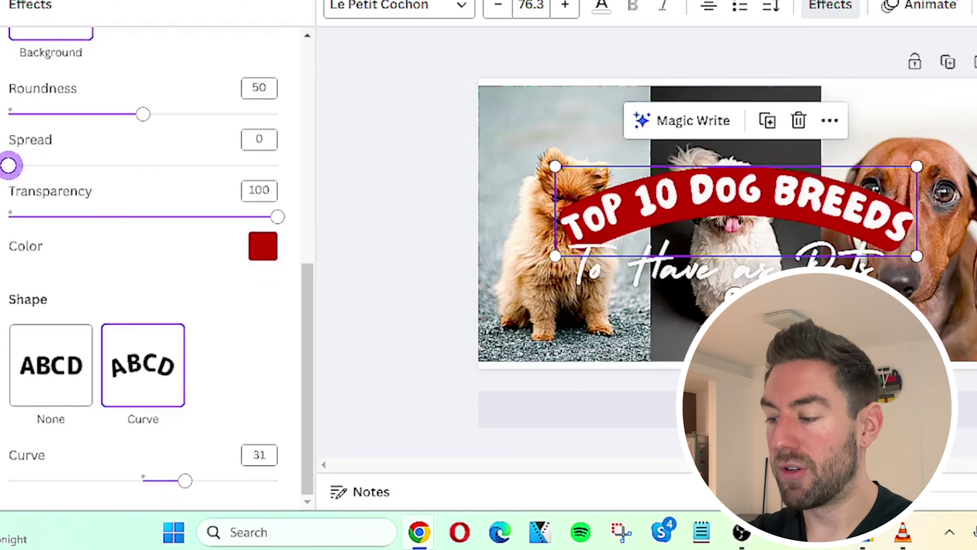
{"action": "left_click_drag", "start_coordinate": [722, 200], "coordinate": [716, 121]}
Step: Apply the Background text effect to the "To Have as Pets" subtitle
{"action": "left_click", "coordinate": [725, 285]}
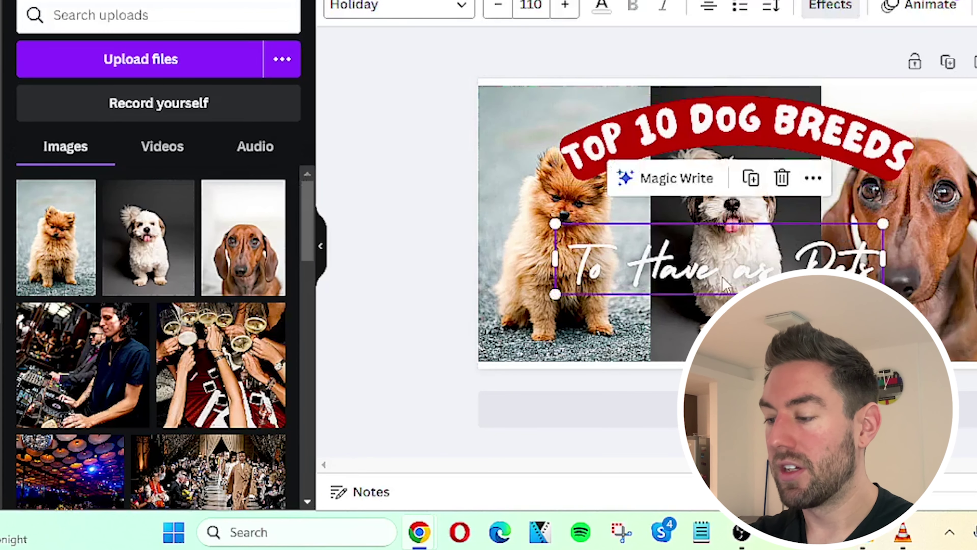
{"action": "left_click", "coordinate": [833, 14]}
{"action": "scroll", "coordinate": [244, 187], "scroll_direction": "down", "scroll_amount": 6}
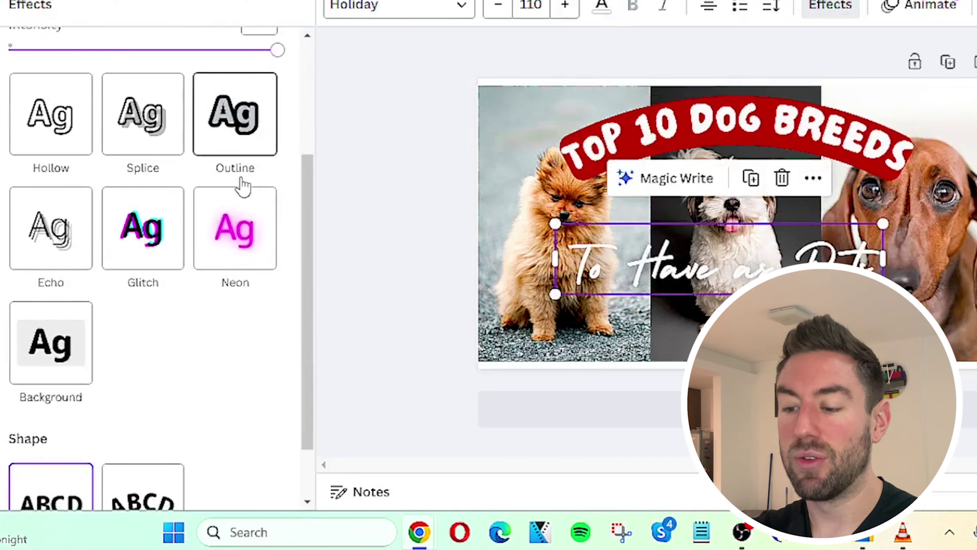
{"action": "left_click", "coordinate": [83, 279]}
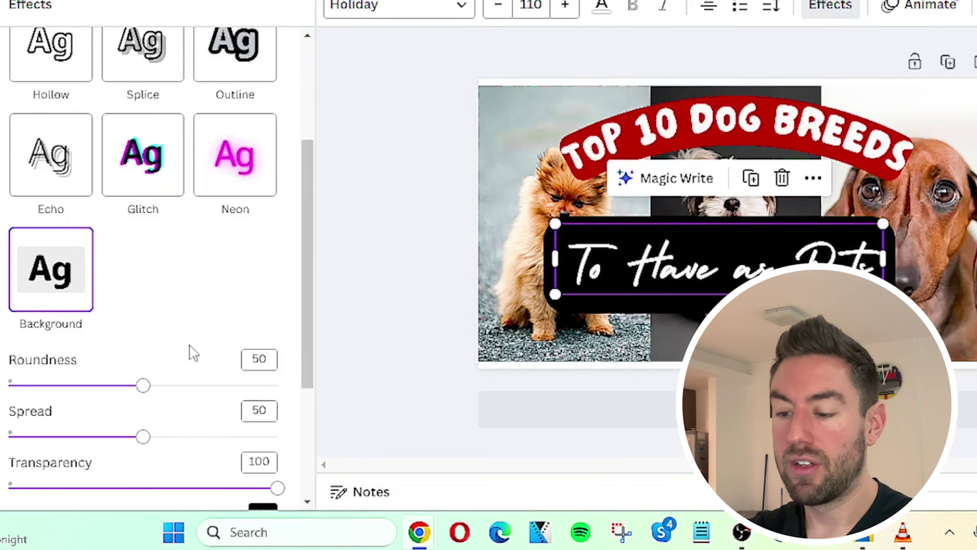
Step: Set the subtitle background's transparency to 65 and its spread to 5
{"action": "scroll", "coordinate": [191, 352], "scroll_direction": "down", "scroll_amount": 5}
{"action": "left_click_drag", "start_coordinate": [272, 308], "coordinate": [185, 307]}
{"action": "left_click_drag", "start_coordinate": [145, 257], "coordinate": [23, 258]}
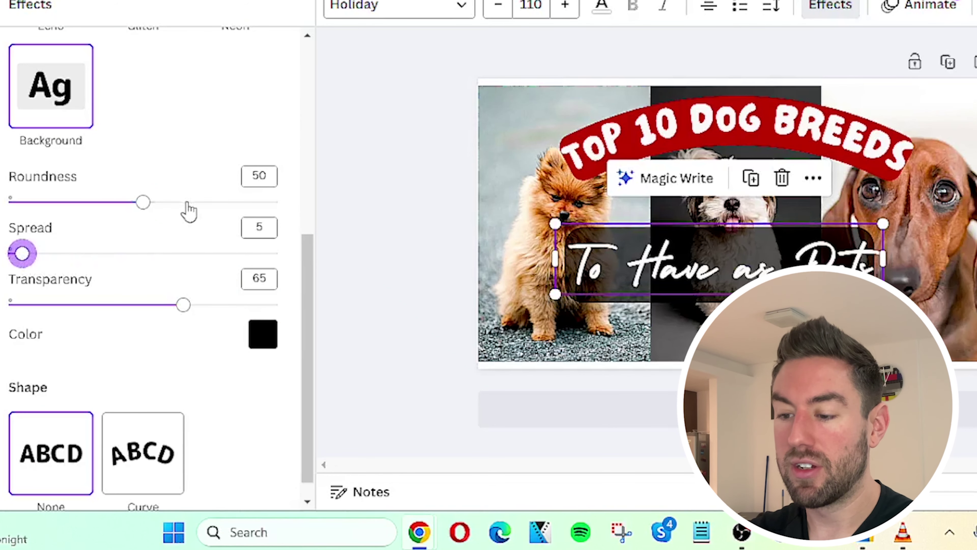
{"action": "scroll", "coordinate": [187, 211], "scroll_direction": "down", "scroll_amount": 1}
{"action": "key", "text": "Escape"}
{"action": "key", "text": "Escape"}
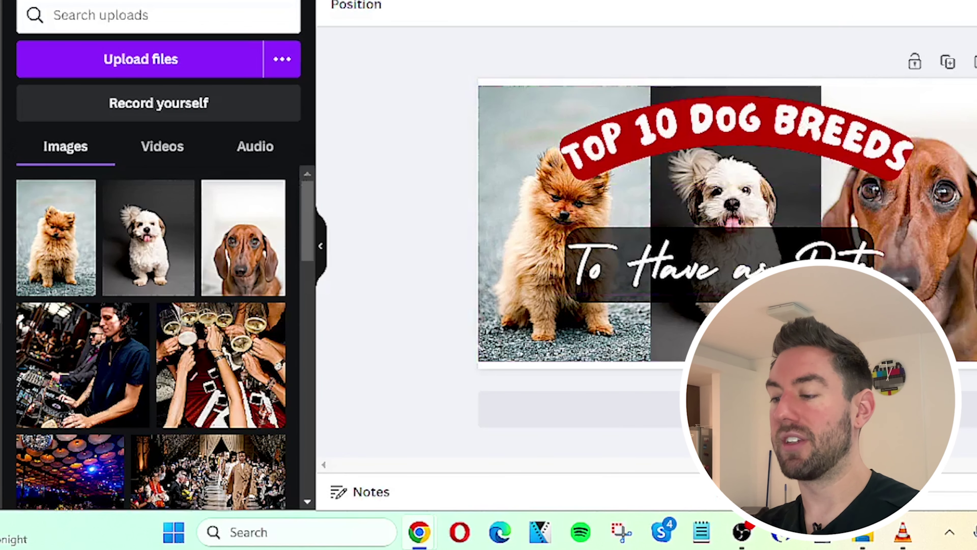
Step: Move the subtitle further down the thumbnail and shift the title slightly down and to the left
{"action": "left_click", "coordinate": [654, 270]}
{"action": "left_click_drag", "start_coordinate": [654, 269], "coordinate": [654, 295]}
{"action": "left_click_drag", "start_coordinate": [767, 123], "coordinate": [760, 130]}
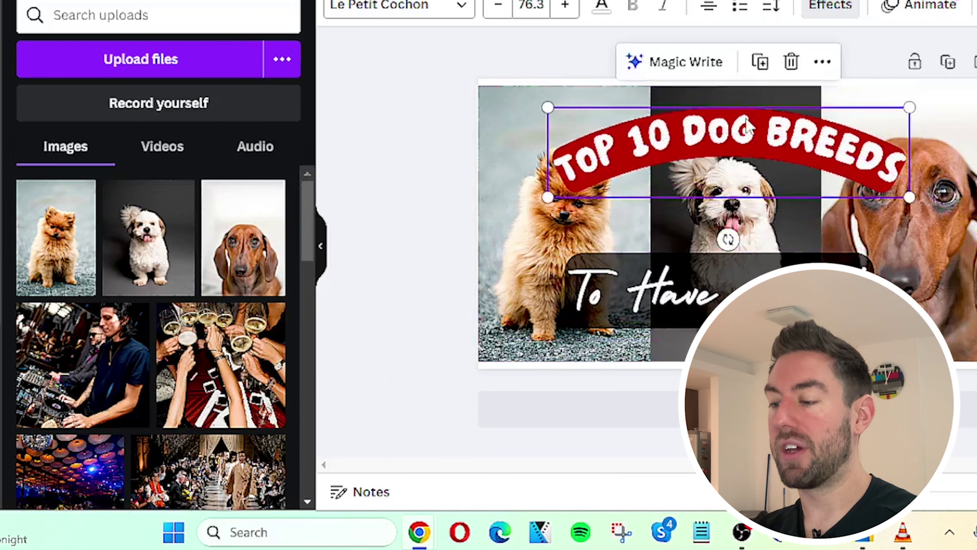
Step: Flatten the title's arc by setting its Curve value to 7
{"action": "left_click", "coordinate": [750, 134]}
{"action": "left_click", "coordinate": [833, 10]}
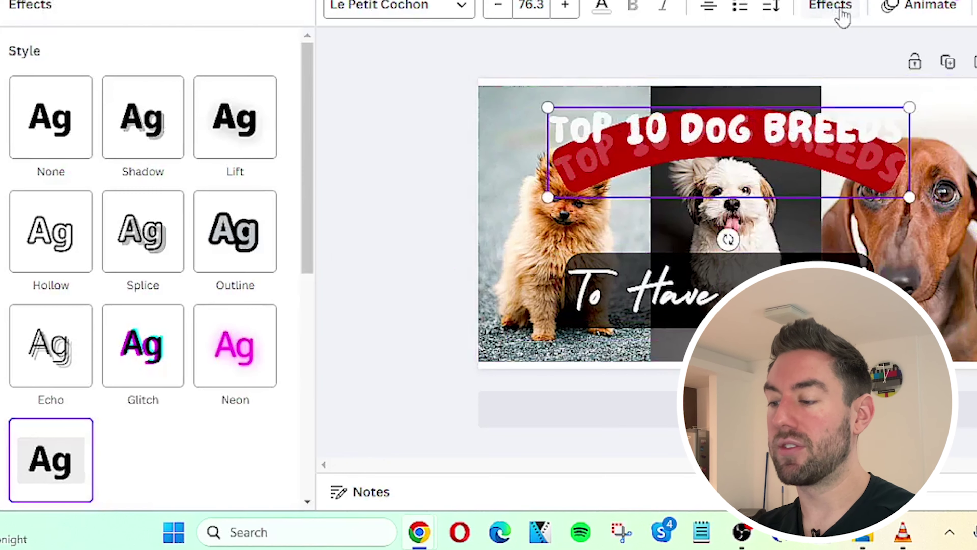
{"action": "scroll", "coordinate": [115, 385], "scroll_direction": "down", "scroll_amount": 5}
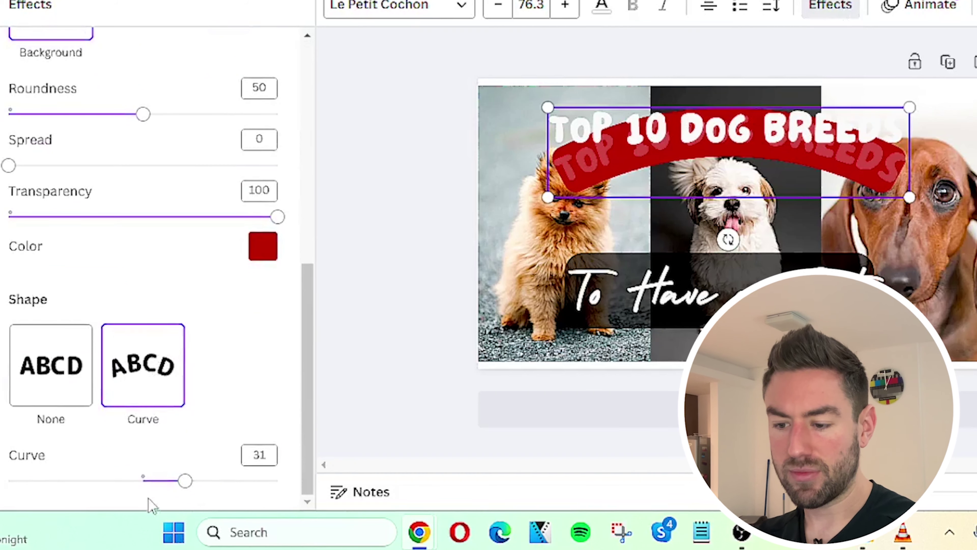
{"action": "left_click_drag", "start_coordinate": [185, 481], "coordinate": [152, 481]}
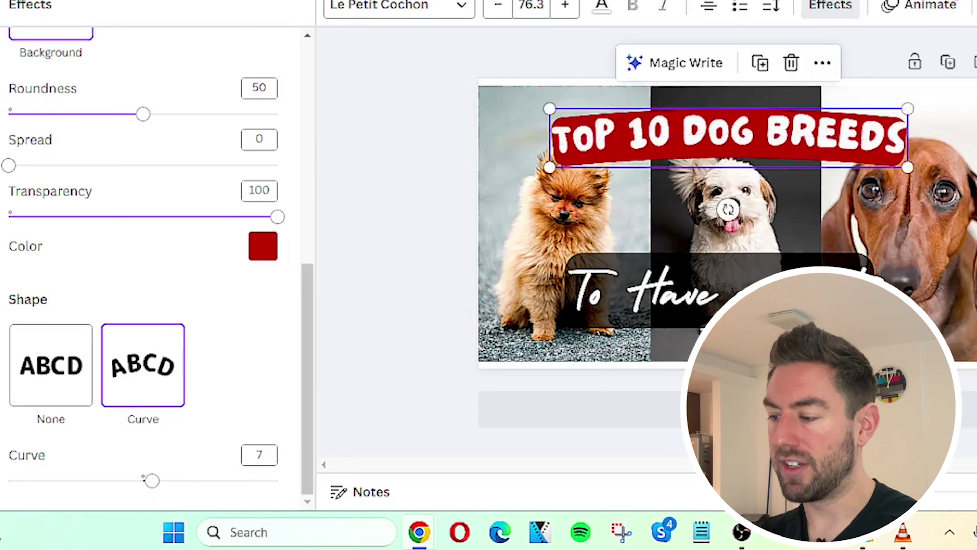
Step: Duplicate the finished dog breeds thumbnail page
{"action": "key", "text": "Escape"}
{"action": "key", "text": "Escape"}
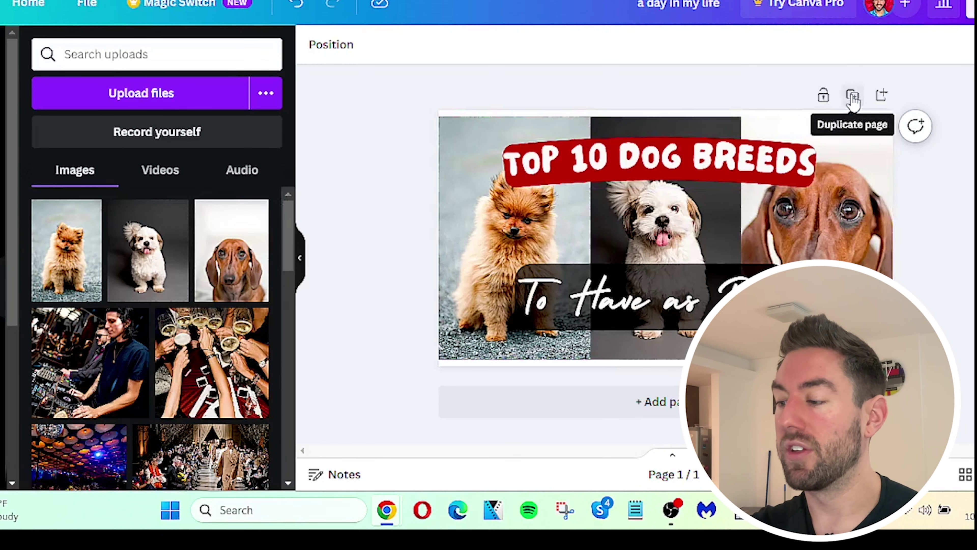
{"action": "left_click", "coordinate": [853, 97]}
{"action": "scroll", "coordinate": [897, 253], "scroll_direction": "up", "scroll_amount": 5}
{"action": "scroll", "coordinate": [654, 193], "scroll_direction": "down", "scroll_amount": 5}
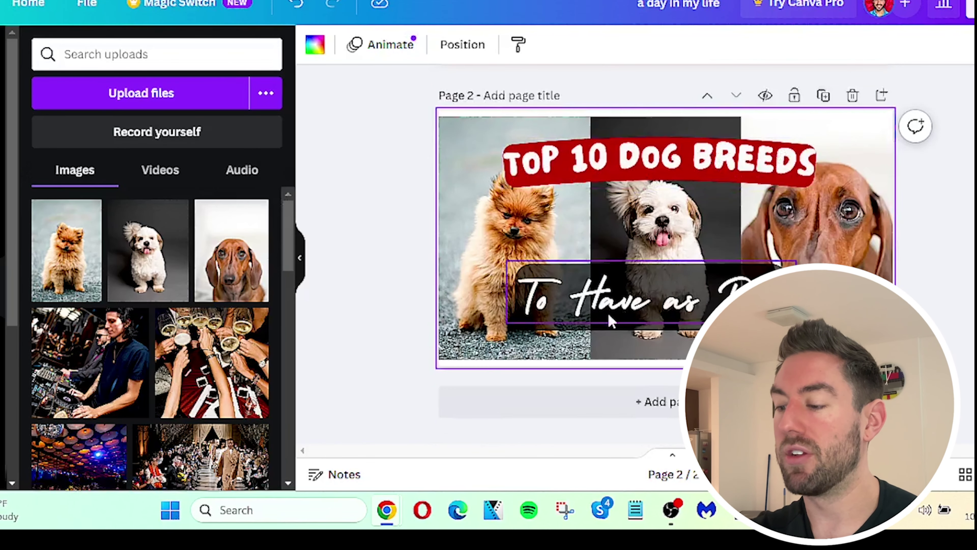
Step: Reword the subtitle on the duplicated page to begin "To Not Have" and move it down and to the left
{"action": "left_click", "coordinate": [627, 292]}
{"action": "left_click", "coordinate": [659, 285]}
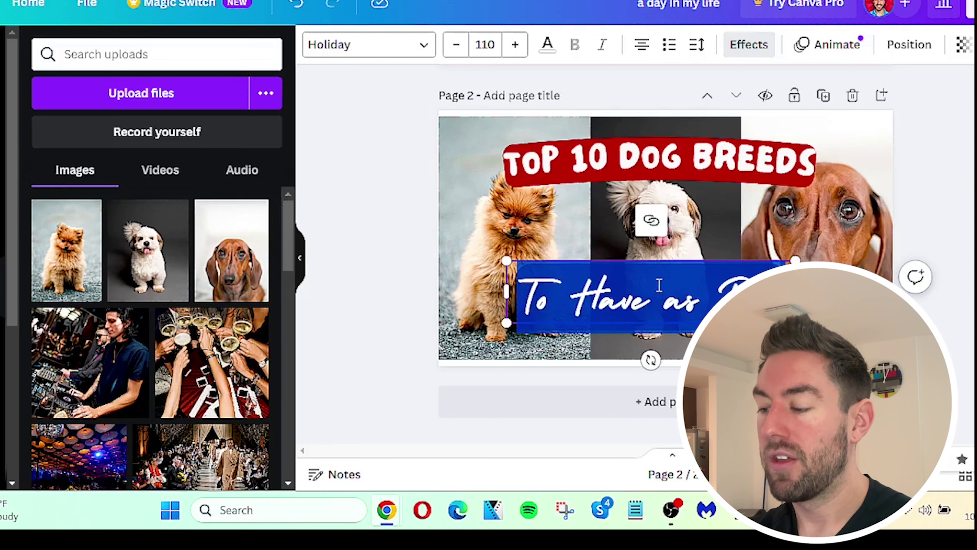
{"action": "type", "text": "To Not Have P"}
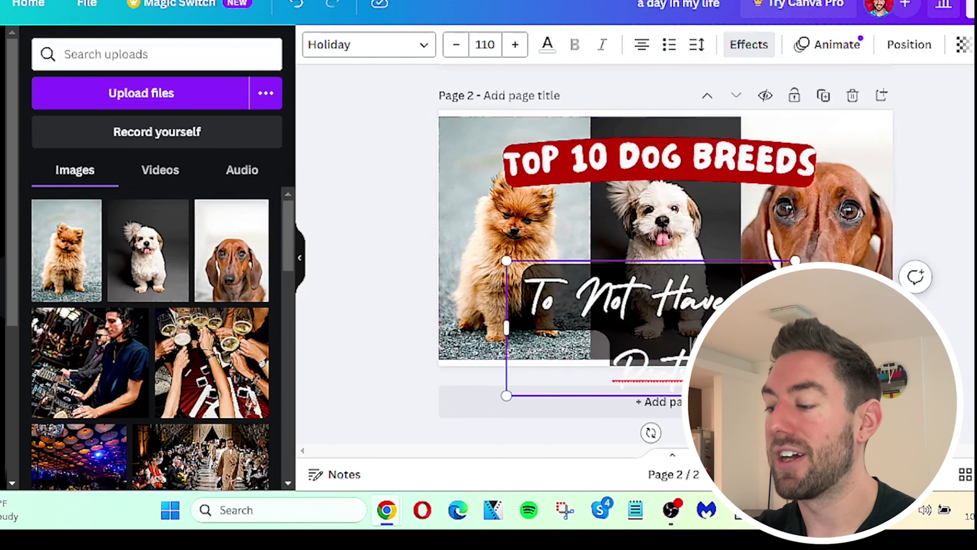
{"action": "key", "text": "BackSpace"}
{"action": "key", "text": "BackSpace"}
{"action": "key", "text": "BackSpace"}
{"action": "key", "text": "BackSpace"}
{"action": "key", "text": "BackSpace"}
{"action": "key", "text": "Escape"}
{"action": "left_click", "coordinate": [616, 293]}
{"action": "left_click_drag", "start_coordinate": [615, 292], "coordinate": [588, 316]}
{"action": "key", "text": "Escape"}
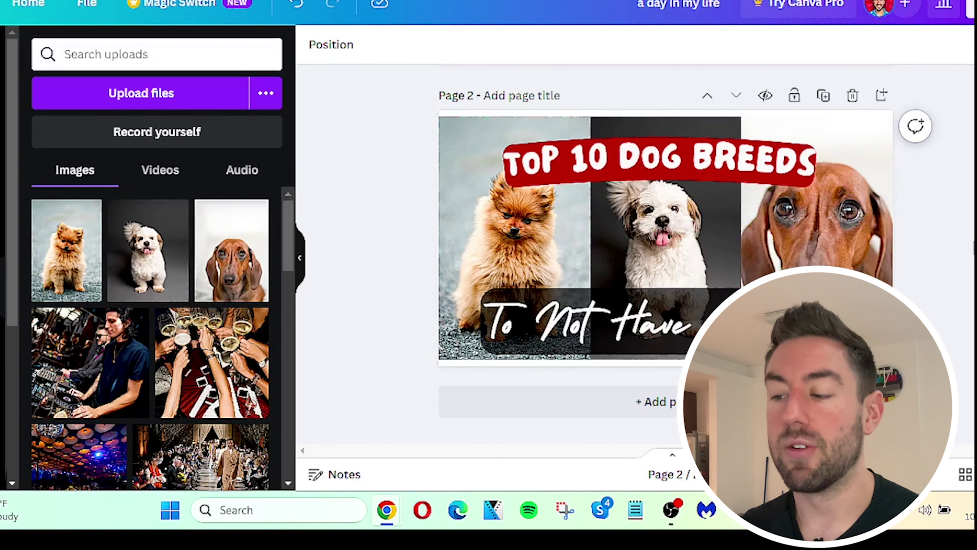
Step: Delete the duplicated second page with the "To Not Have" subtitle
{"action": "scroll", "coordinate": [884, 276], "scroll_direction": "up", "scroll_amount": 4}
{"action": "scroll", "coordinate": [884, 276], "scroll_direction": "down", "scroll_amount": 2}
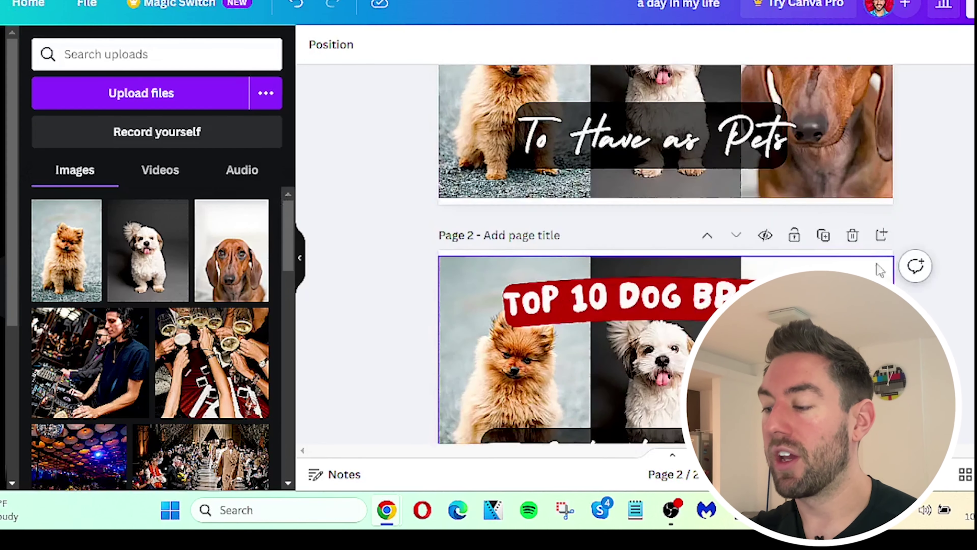
{"action": "left_click", "coordinate": [852, 235]}
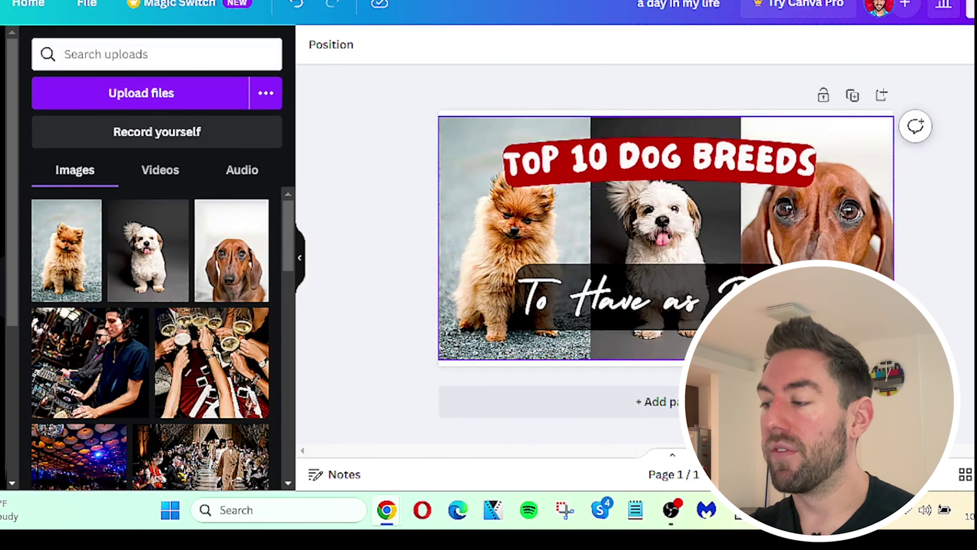
Step: Download the thumbnail as a PNG at 1,280 × 720 px
{"action": "left_click", "coordinate": [971, 8]}
{"action": "scroll", "coordinate": [847, 154], "scroll_direction": "down", "scroll_amount": 2}
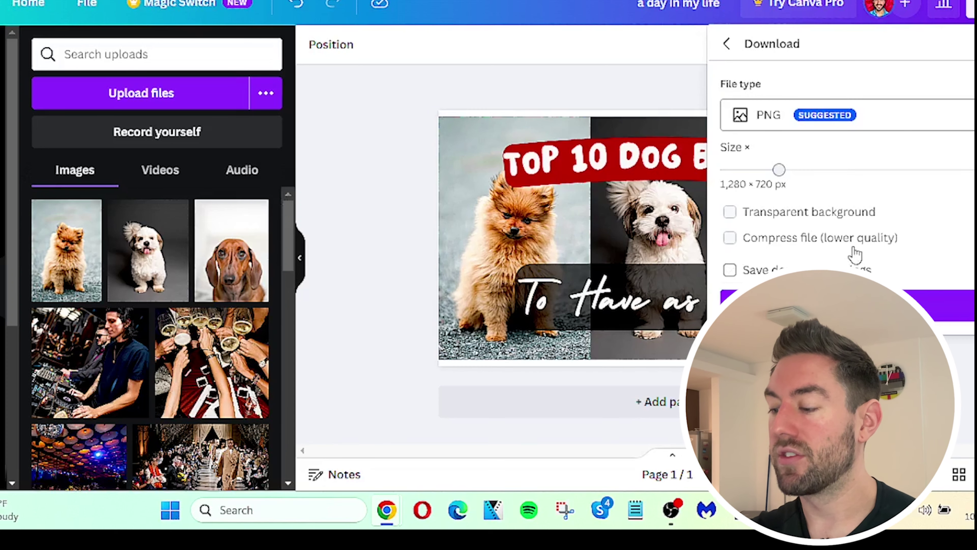
{"action": "left_click", "coordinate": [846, 305]}
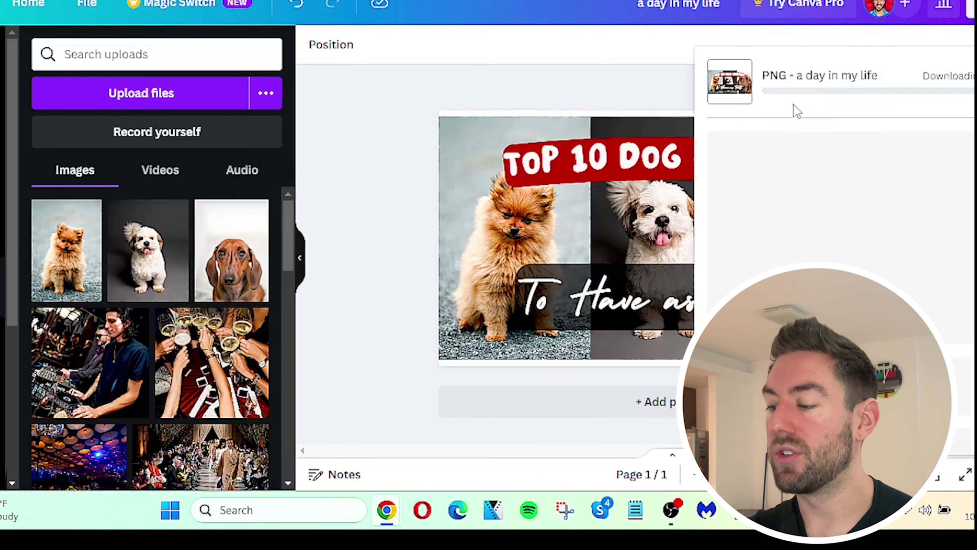
{"action": "left_click", "coordinate": [399, 192]}
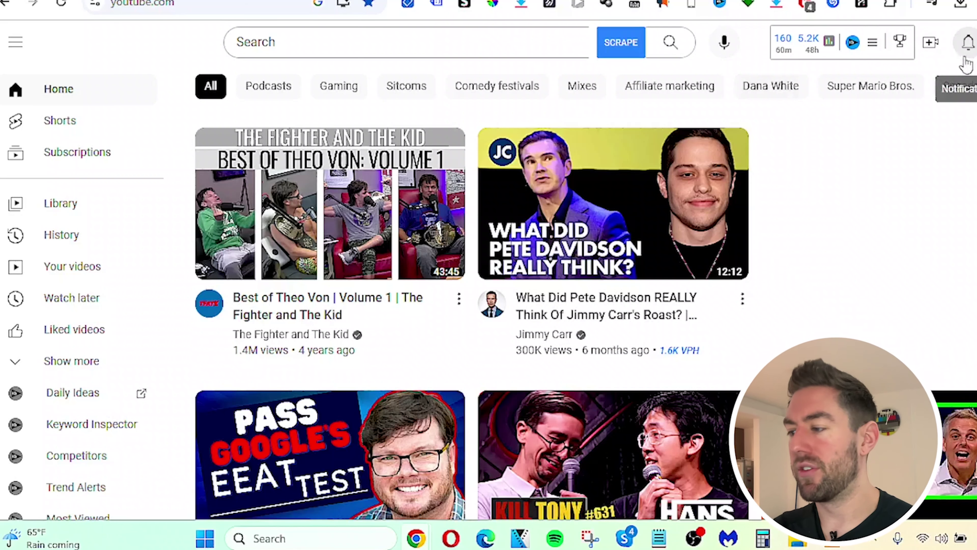
Step: Open the signed-in account's own YouTube channel page and view its header and home content
{"action": "left_click", "coordinate": [975, 41]}
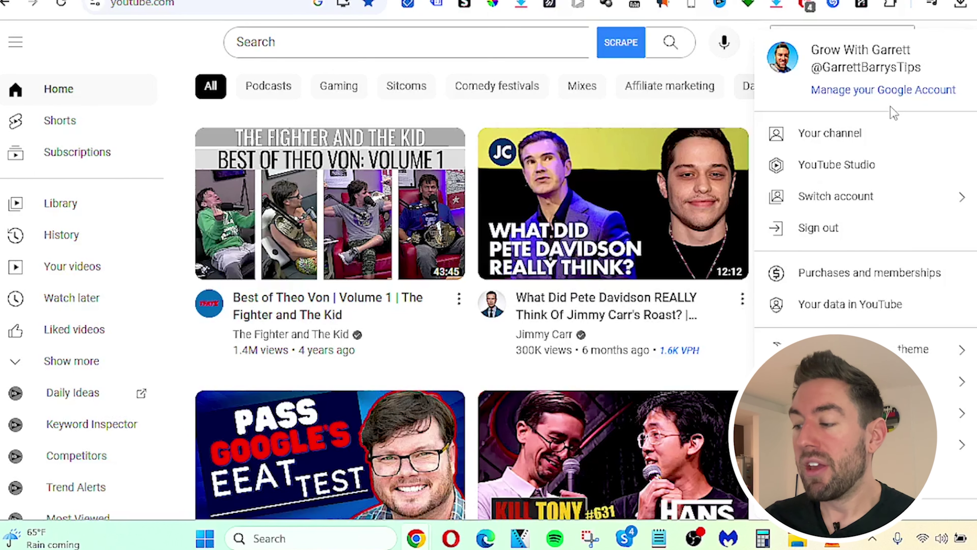
{"action": "key", "text": "Escape"}
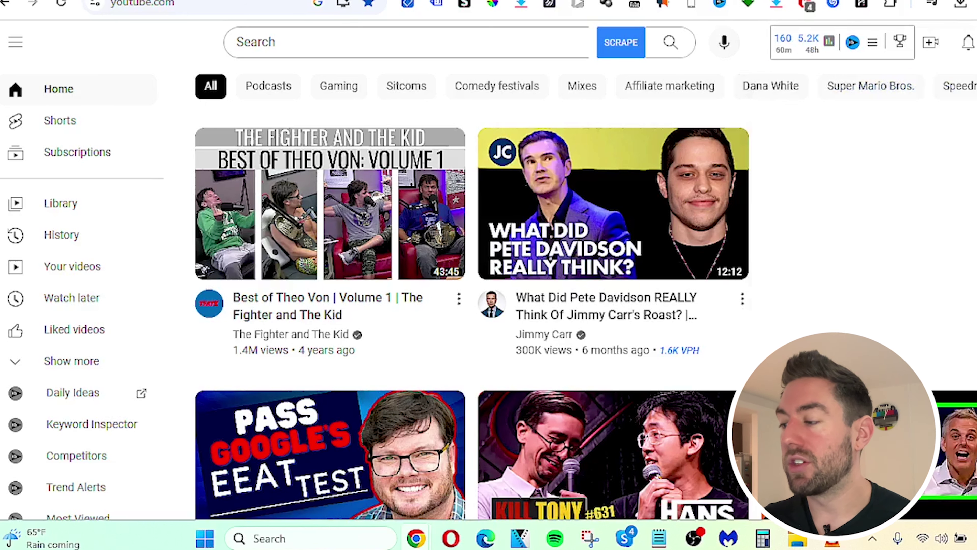
{"action": "left_click", "coordinate": [974, 42]}
{"action": "left_click", "coordinate": [835, 133]}
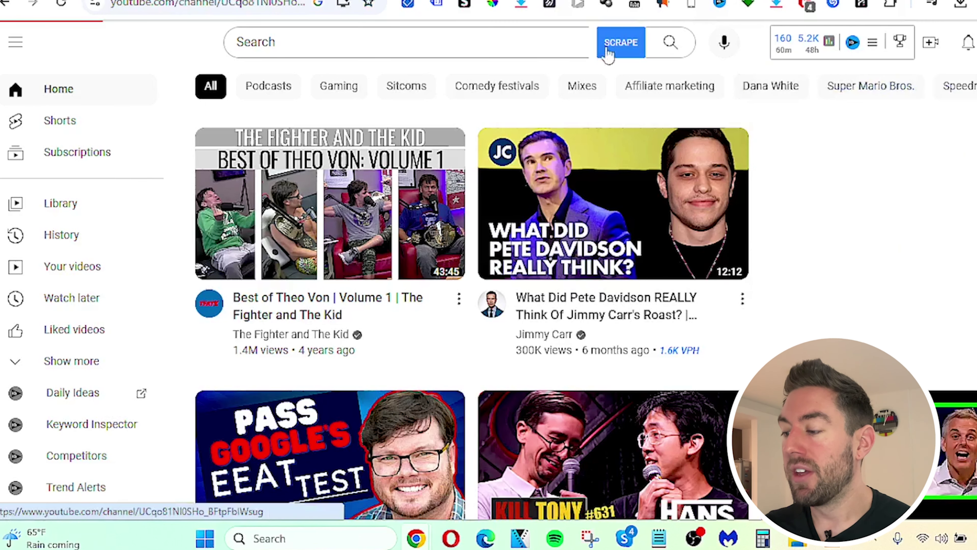
{"action": "scroll", "coordinate": [419, 372], "scroll_direction": "down", "scroll_amount": 4}
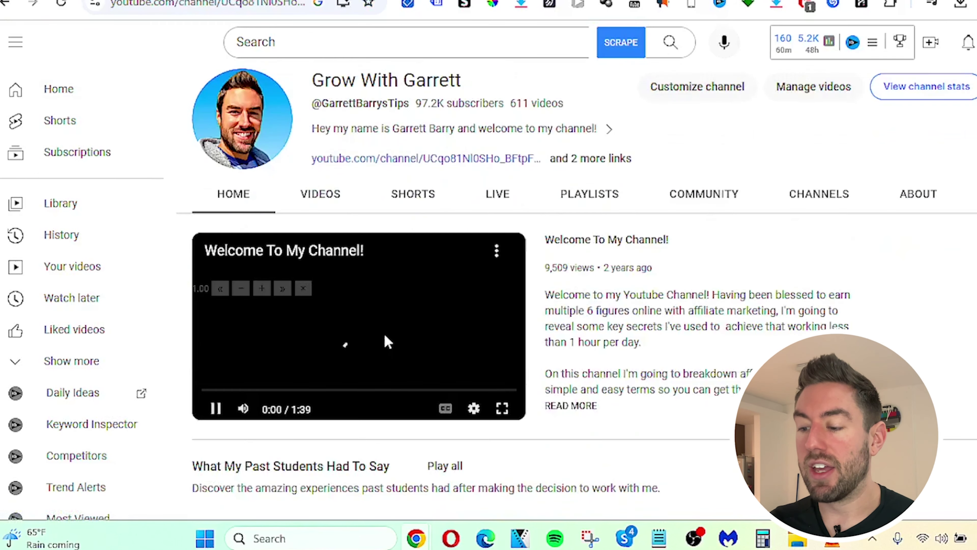
{"action": "scroll", "coordinate": [588, 139], "scroll_direction": "up", "scroll_amount": 4}
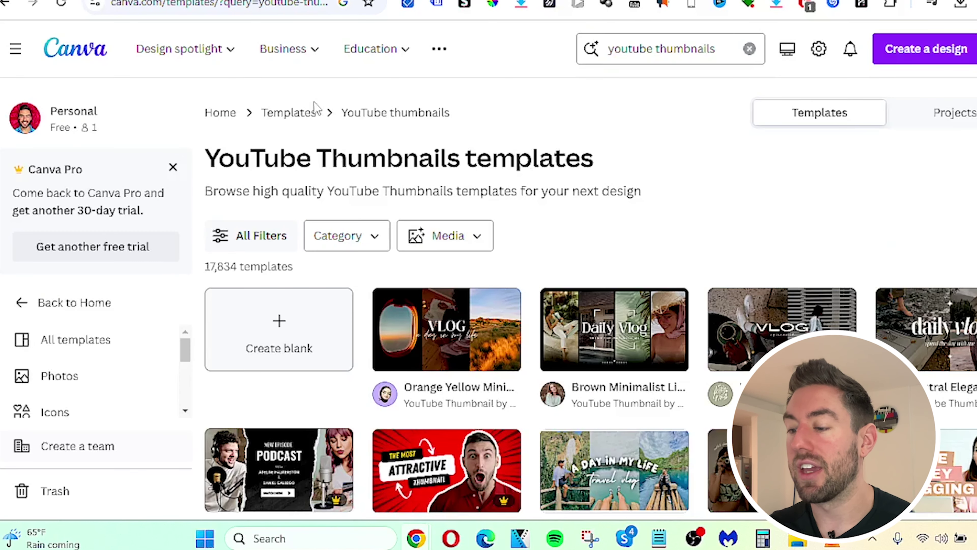
Step: In Canva, look up "youtube cover" templates and open the Pink and Blue Galaxy Gaming YouTube Banner for customizing
{"action": "left_click", "coordinate": [663, 46]}
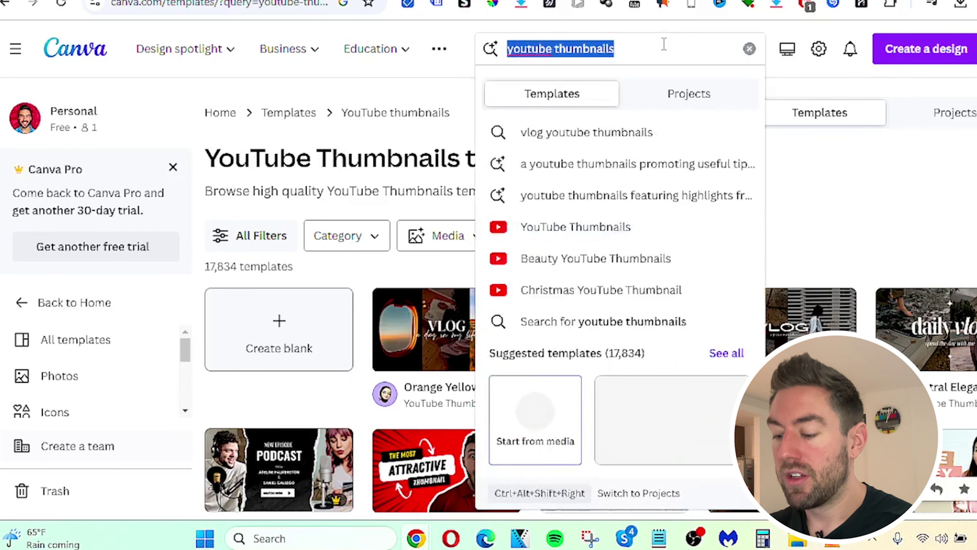
{"action": "type", "text": "youtube cover"}
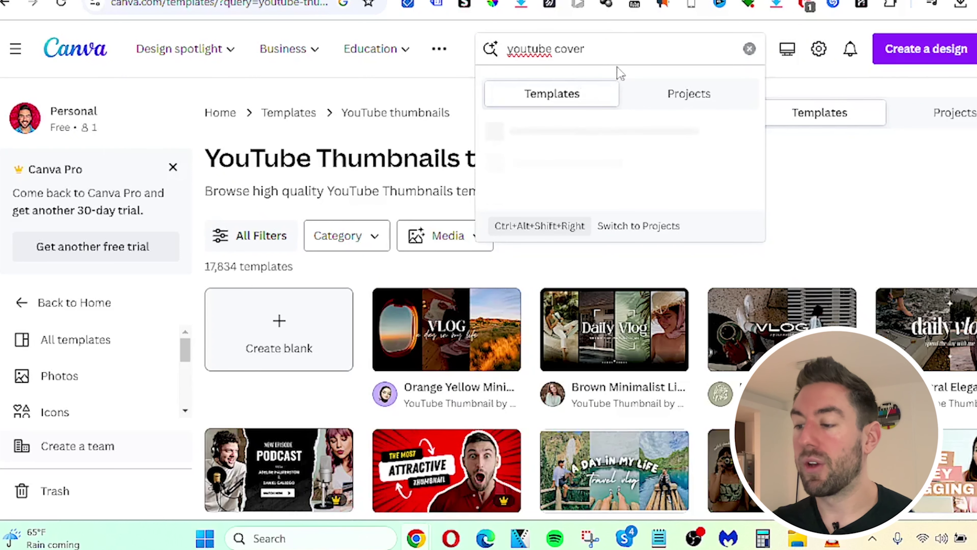
{"action": "left_click", "coordinate": [580, 265]}
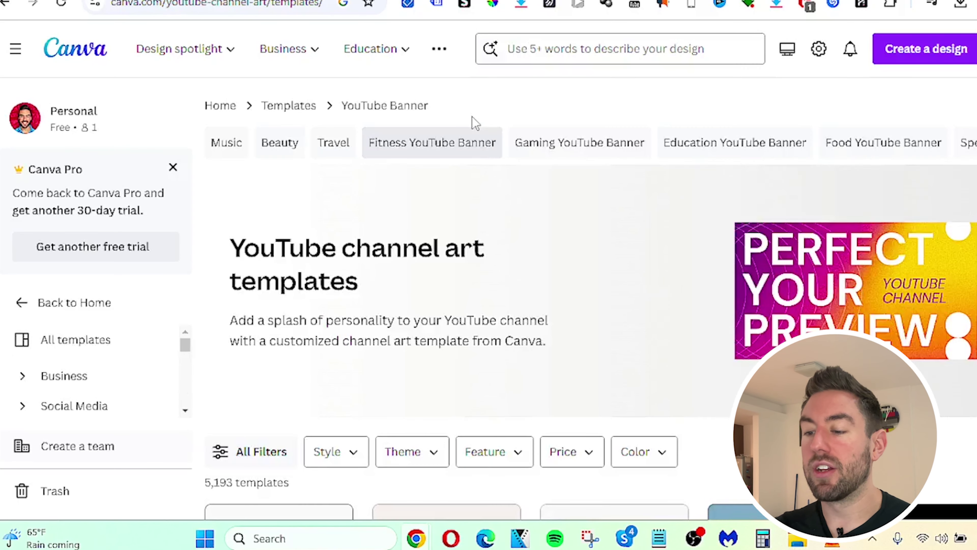
{"action": "scroll", "coordinate": [473, 127], "scroll_direction": "down", "scroll_amount": 6}
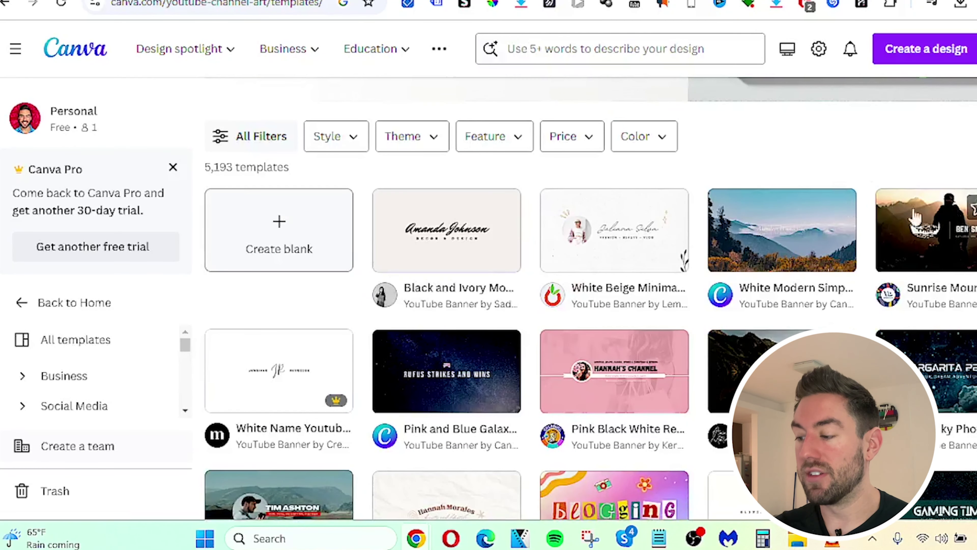
{"action": "scroll", "coordinate": [623, 215], "scroll_direction": "down", "scroll_amount": 2}
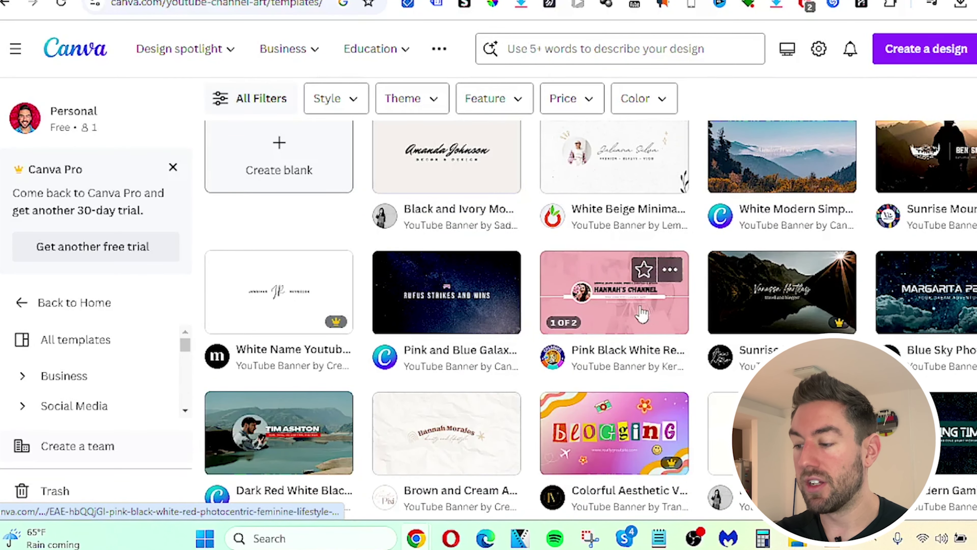
{"action": "left_click", "coordinate": [464, 306]}
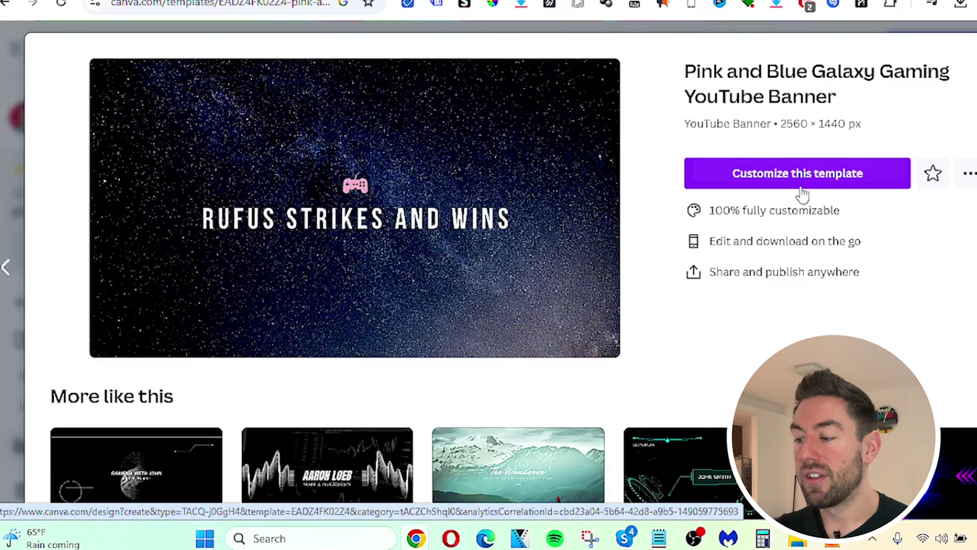
{"action": "left_click", "coordinate": [800, 185]}
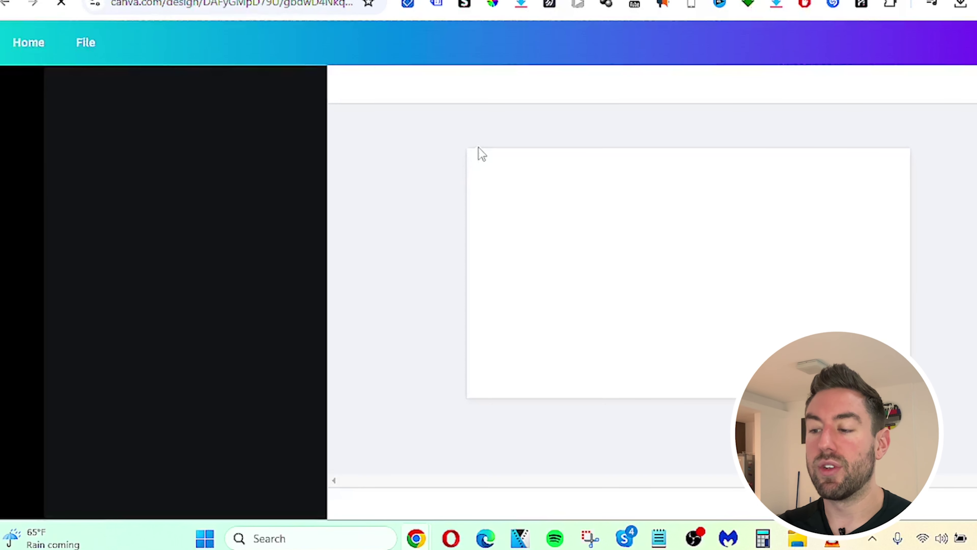
Step: Replace the banner's title text with "TOP ANIMAL LISTS"
{"action": "left_click", "coordinate": [691, 288]}
{"action": "double_click", "coordinate": [694, 283]}
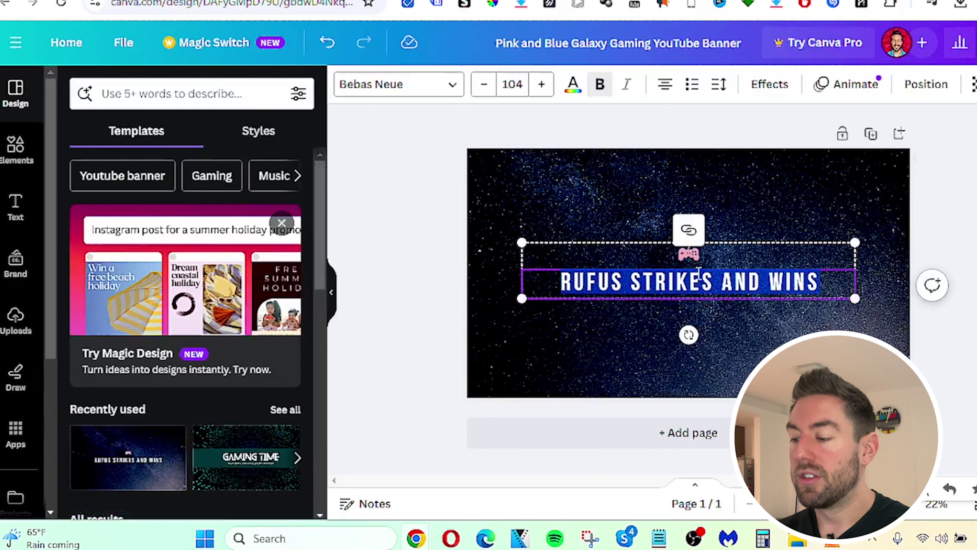
{"action": "type", "text": "TOP ANIMAL LISTS"}
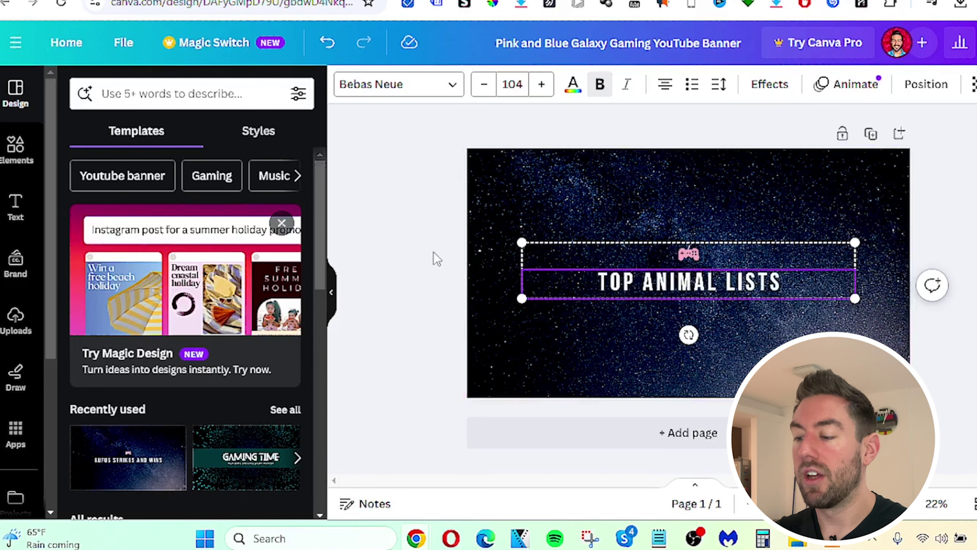
Step: Delete the pink game controller icon and the galaxy background image from the banner
{"action": "left_click", "coordinate": [702, 262]}
{"action": "left_click", "coordinate": [685, 256]}
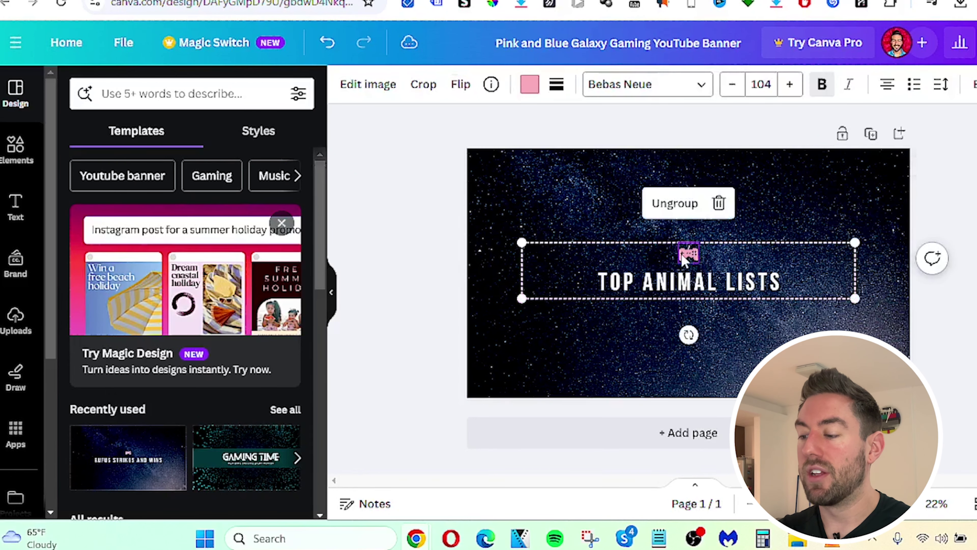
{"action": "left_click", "coordinate": [719, 204]}
{"action": "left_click", "coordinate": [567, 202]}
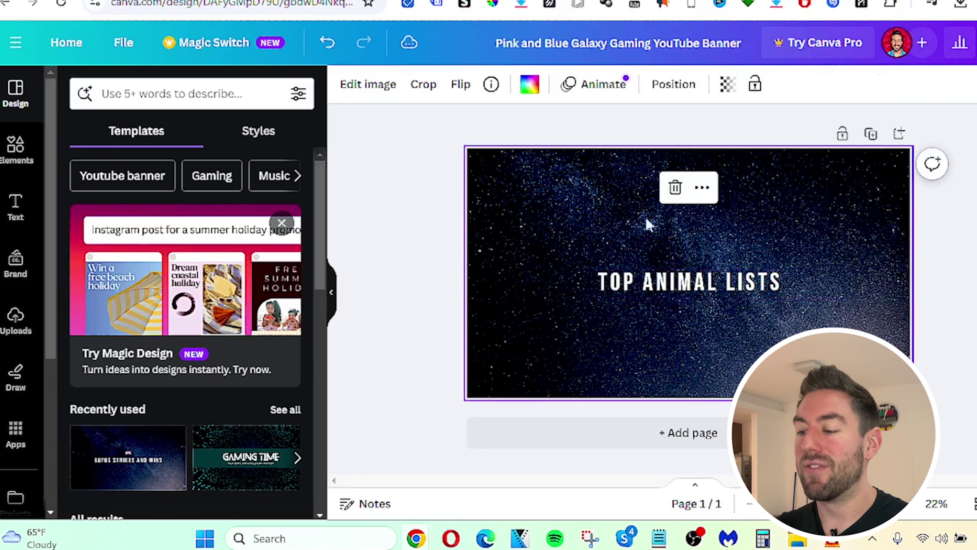
{"action": "left_click", "coordinate": [676, 189]}
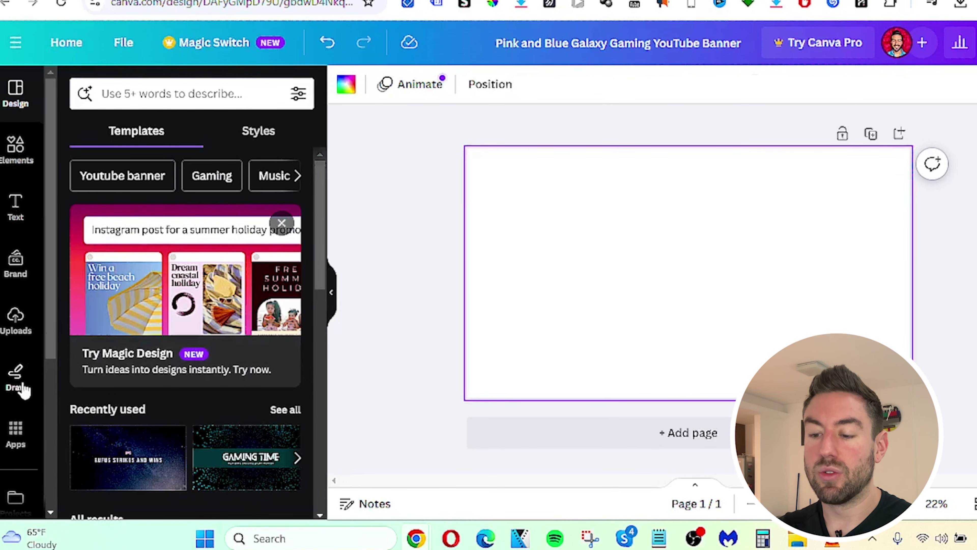
Step: Switch to Pexels, search for "dogs" and examine the photos for a possible banner background
{"action": "key", "text": "ctrl+Tab"}
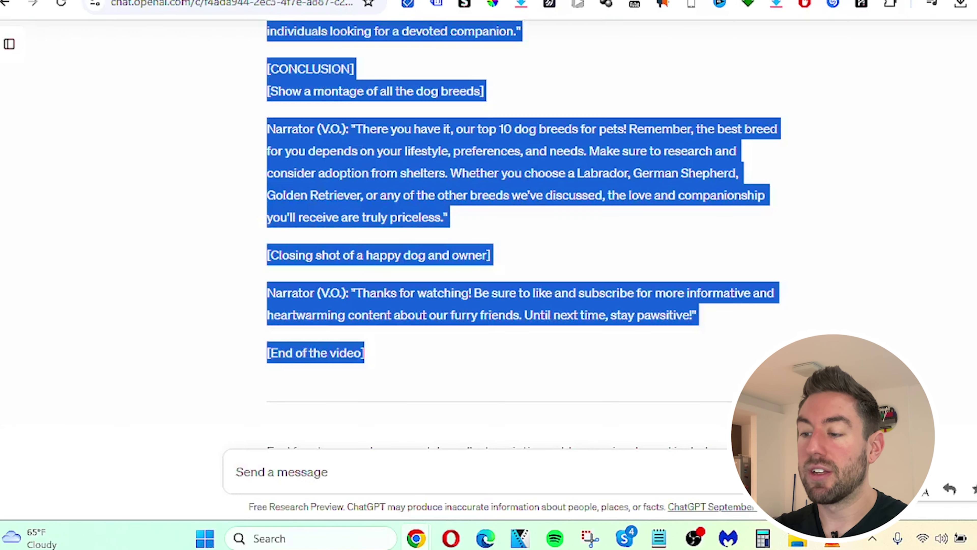
{"action": "key", "text": "ctrl+Tab"}
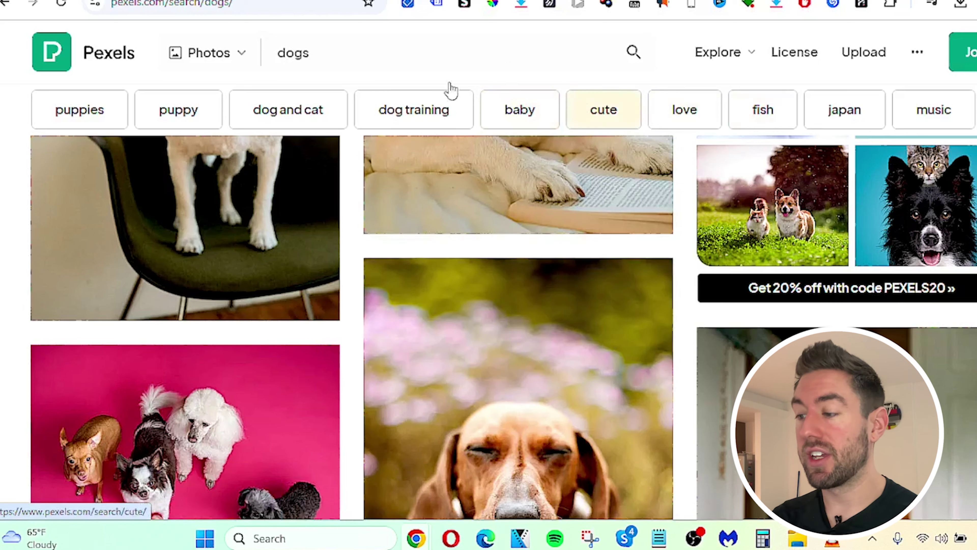
{"action": "left_click", "coordinate": [345, 50]}
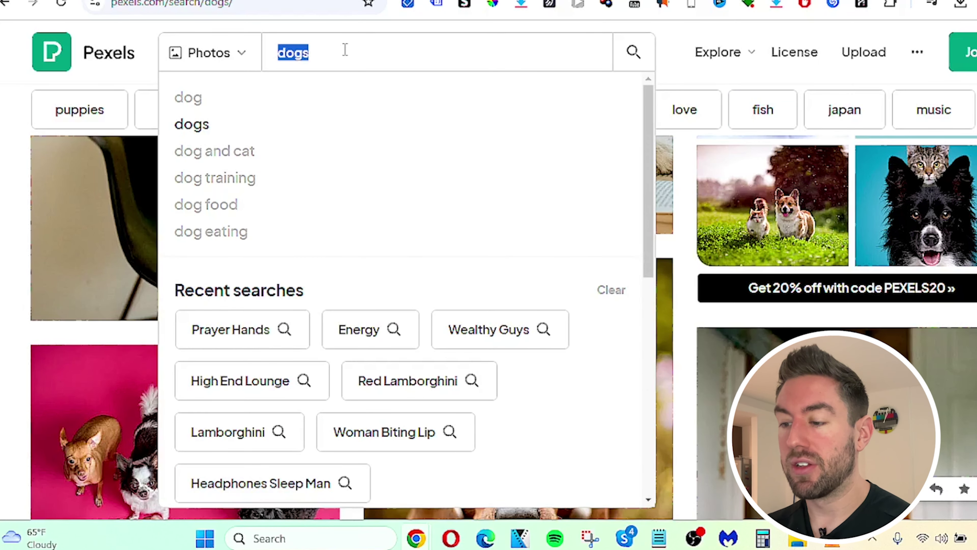
{"action": "type", "text": "dogs"}
{"action": "key", "text": "Return"}
{"action": "scroll", "coordinate": [396, 174], "scroll_direction": "down", "scroll_amount": 20}
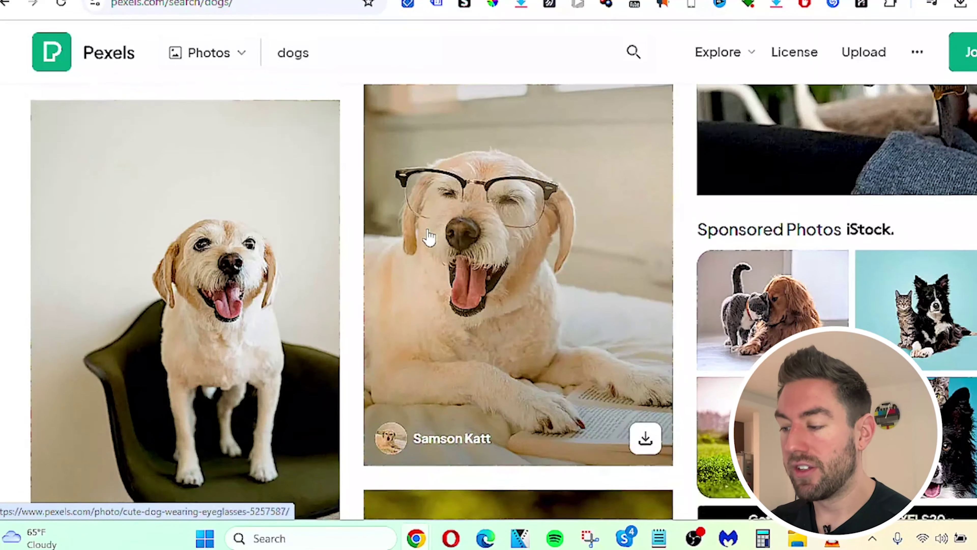
{"action": "scroll", "coordinate": [429, 237], "scroll_direction": "down", "scroll_amount": 20}
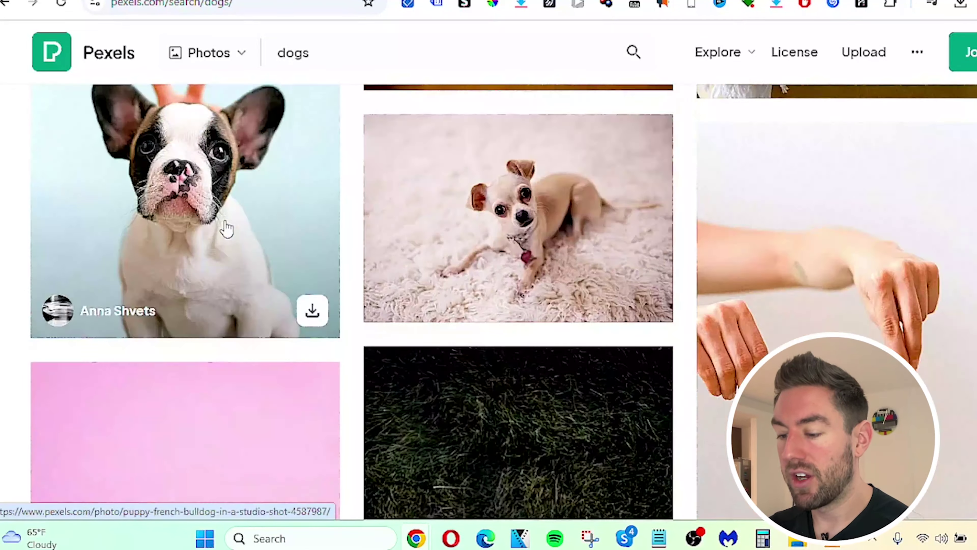
{"action": "scroll", "coordinate": [227, 229], "scroll_direction": "down", "scroll_amount": 10}
{"action": "scroll", "coordinate": [362, 247], "scroll_direction": "up", "scroll_amount": 15}
{"action": "scroll", "coordinate": [376, 34], "scroll_direction": "up", "scroll_amount": 5}
Step: Search Pexels for "backyard" photos and look through the first results
{"action": "left_click", "coordinate": [345, 50]}
{"action": "type", "text": "backyard"}
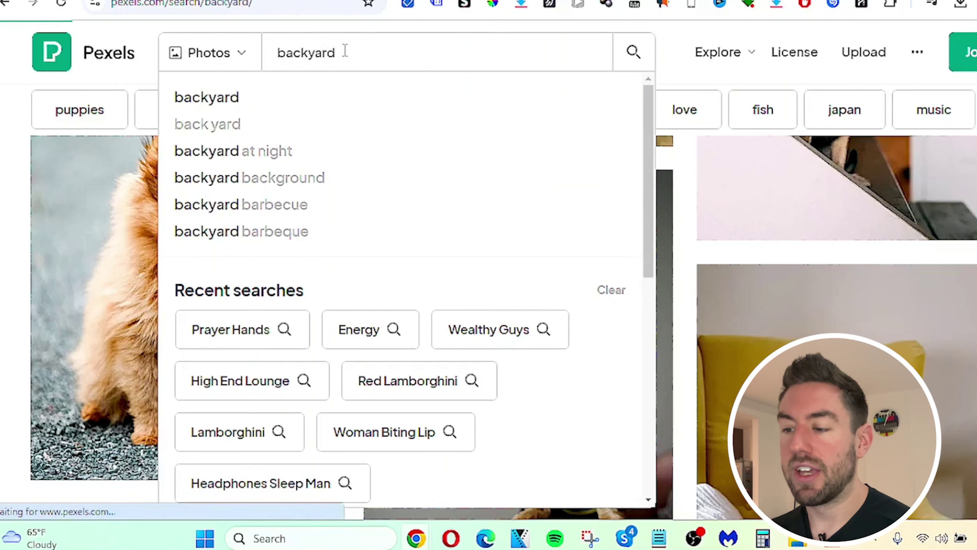
{"action": "key", "text": "Return"}
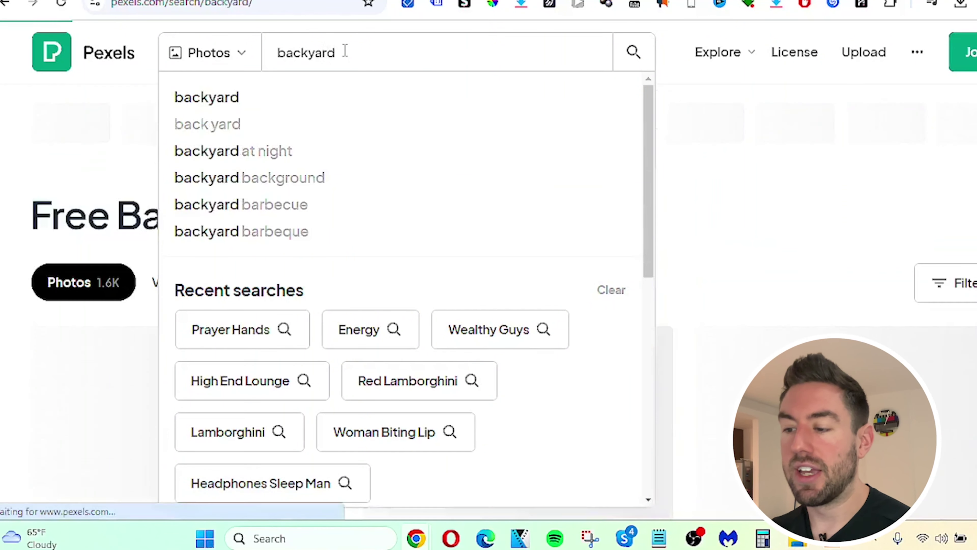
{"action": "scroll", "coordinate": [373, 157], "scroll_direction": "down", "scroll_amount": 3}
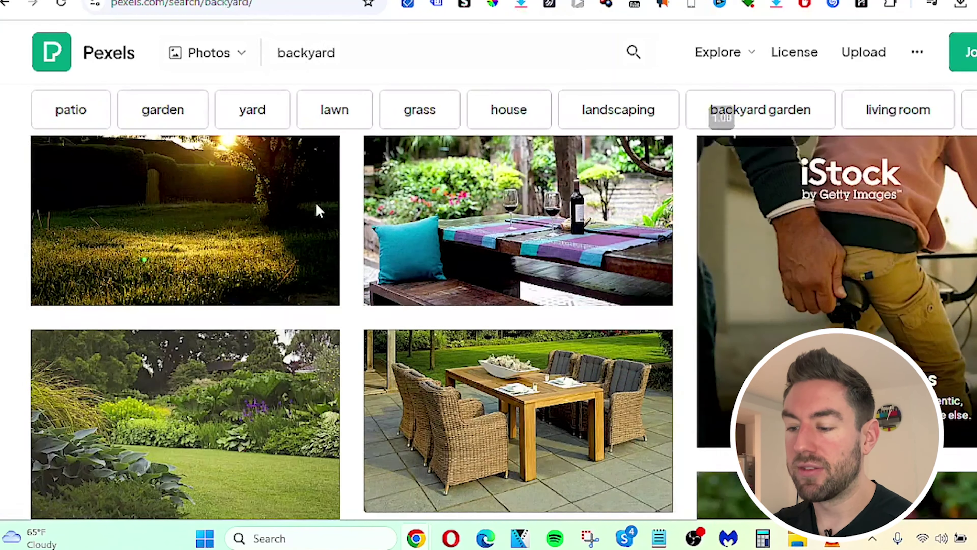
Step: Download the sunlit grass backyard photo from Pexels and add it to the uploads in Canva
{"action": "left_click", "coordinate": [312, 271]}
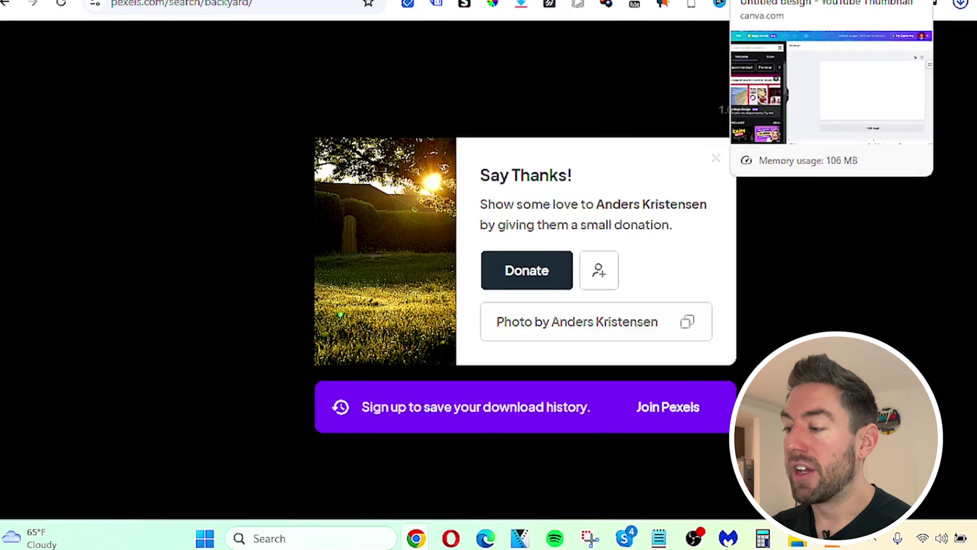
{"action": "left_click", "coordinate": [785, 1]}
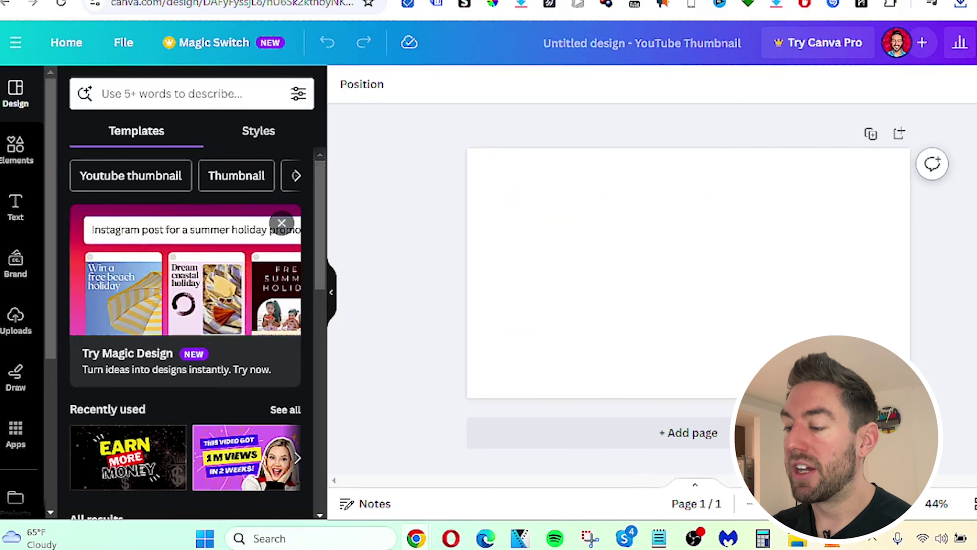
{"action": "left_click", "coordinate": [16, 332]}
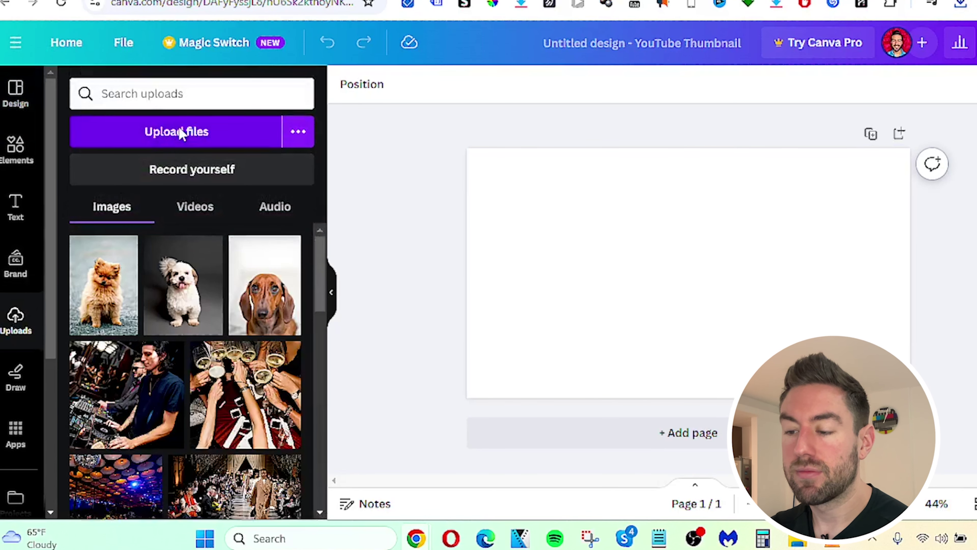
{"action": "scroll", "coordinate": [688, 270], "scroll_direction": "down", "scroll_amount": 5}
{"action": "left_click", "coordinate": [769, 209]}
{"action": "double_click", "coordinate": [769, 210]}
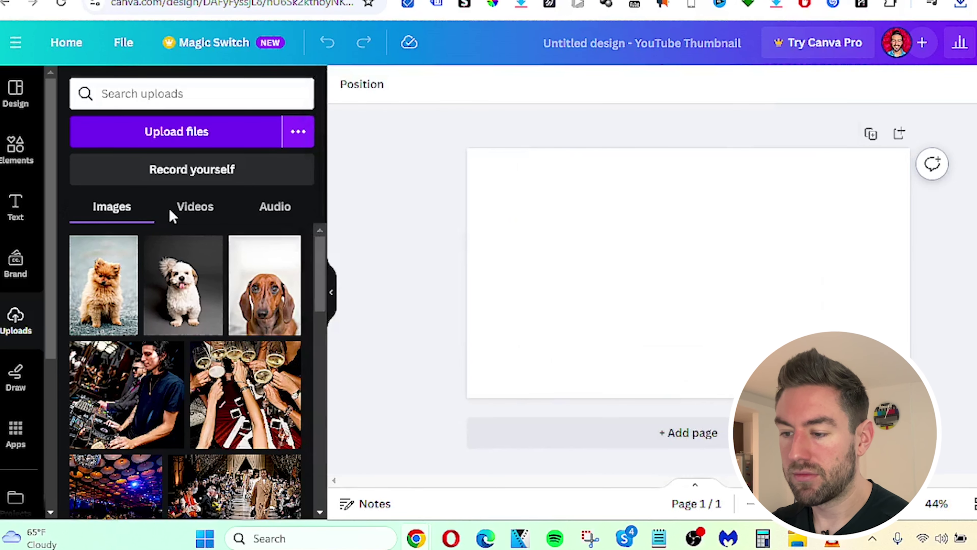
Step: Place the backyard photo on the blank YouTube thumbnail design and enlarge it to cover the page
{"action": "left_click", "coordinate": [168, 284]}
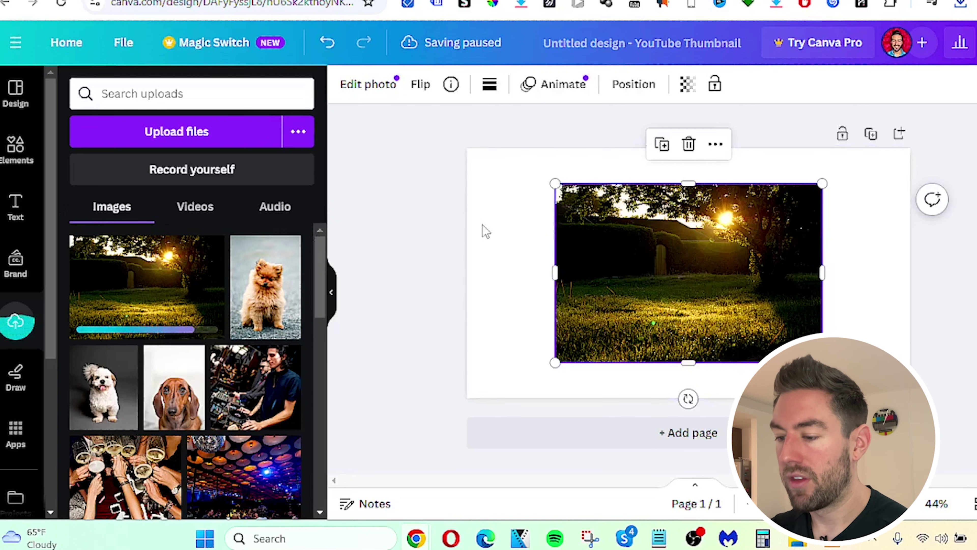
{"action": "left_click_drag", "start_coordinate": [555, 183], "coordinate": [452, 114]}
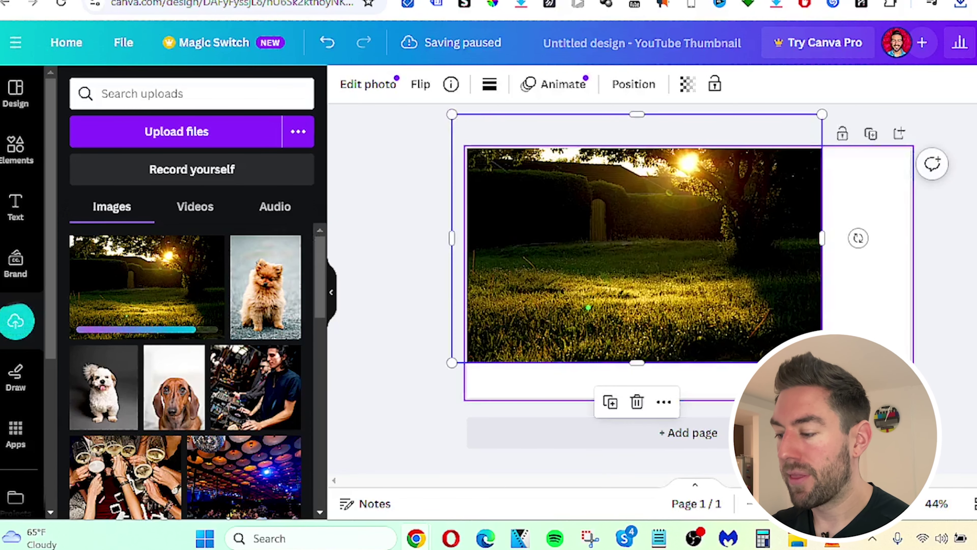
{"action": "left_click_drag", "start_coordinate": [822, 362], "coordinate": [906, 418]}
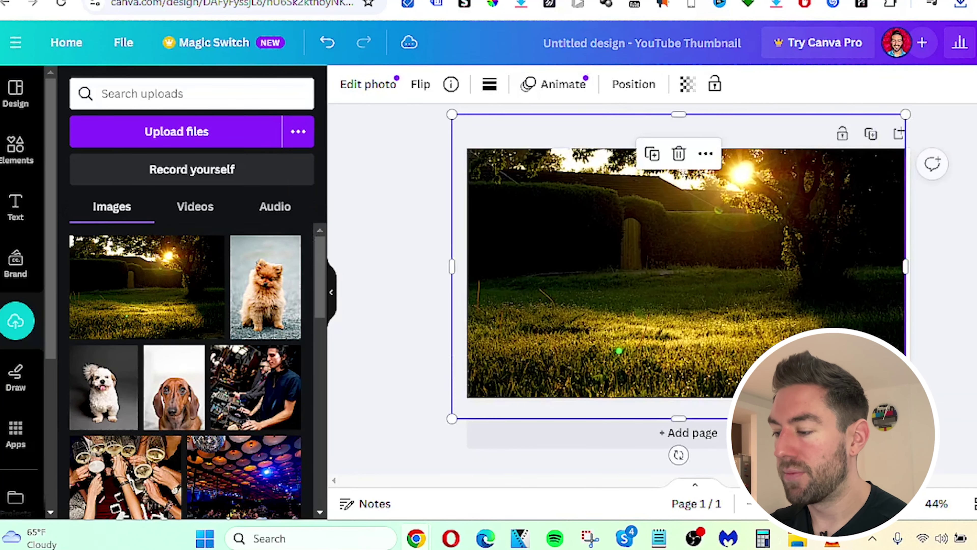
{"action": "key", "text": "Escape"}
{"action": "left_click", "coordinate": [687, 252]}
{"action": "left_click_drag", "start_coordinate": [663, 287], "coordinate": [689, 216]}
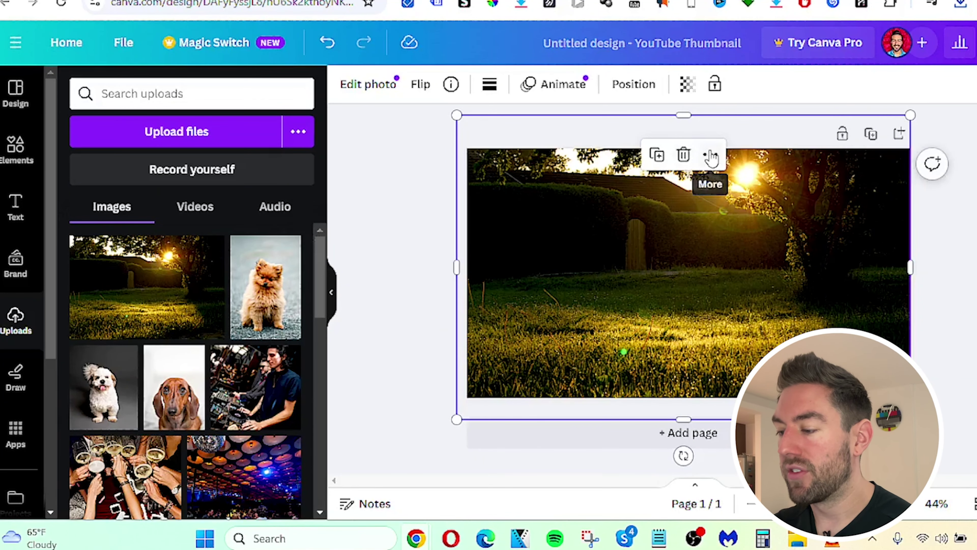
{"action": "left_click", "coordinate": [711, 156]}
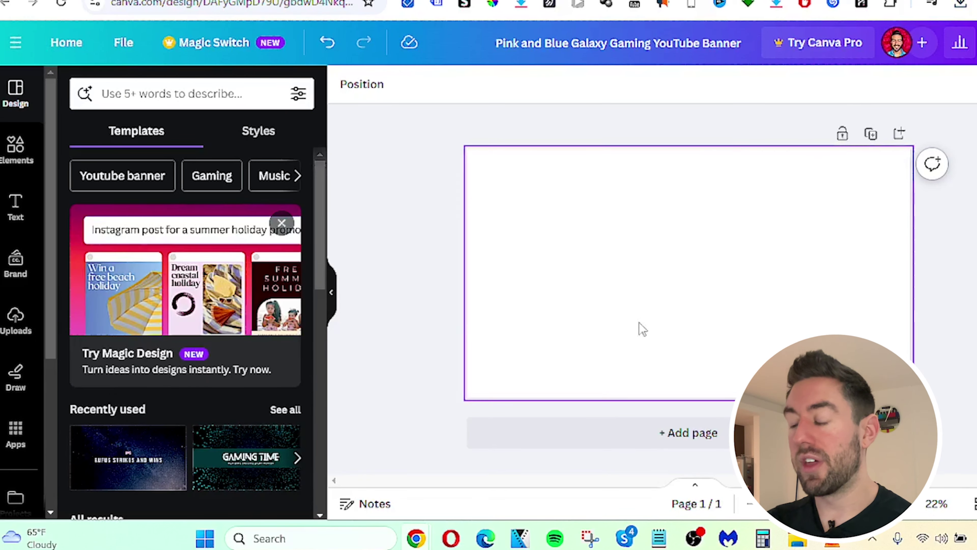
Step: In the YouTube banner design, place the uploaded backyard photo behind the "TOP ANIMAL LISTS" title and enlarge it to cover the page
{"action": "double_click", "coordinate": [727, 290]}
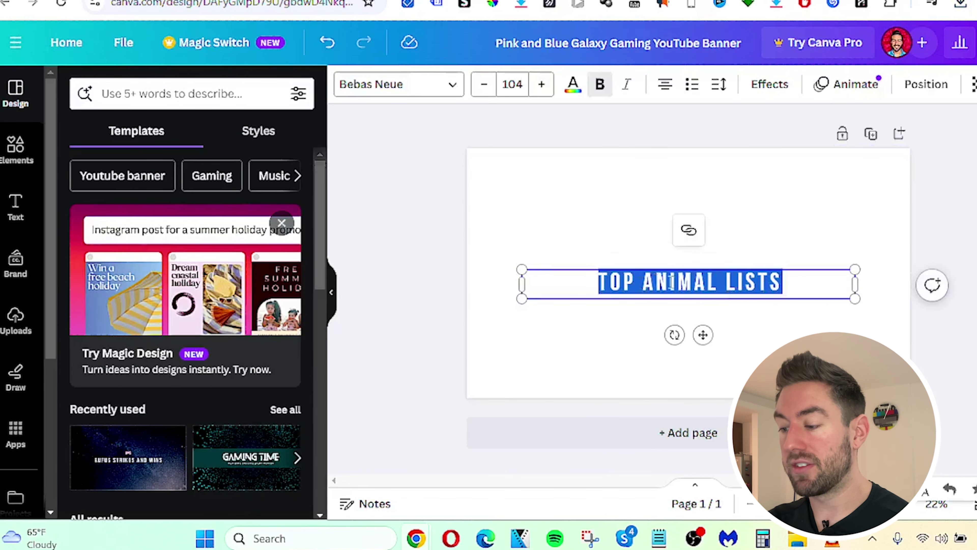
{"action": "key", "text": "BackSpace"}
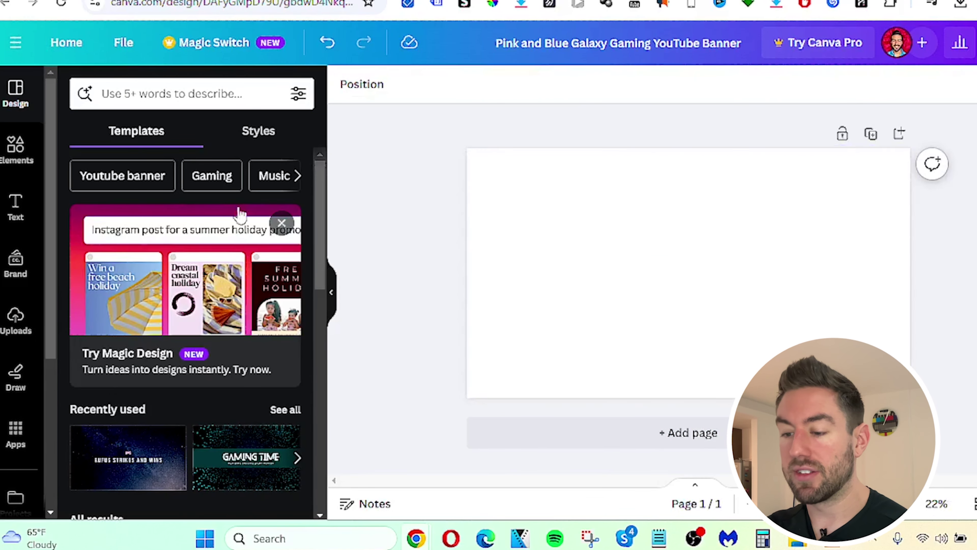
{"action": "left_click", "coordinate": [15, 324]}
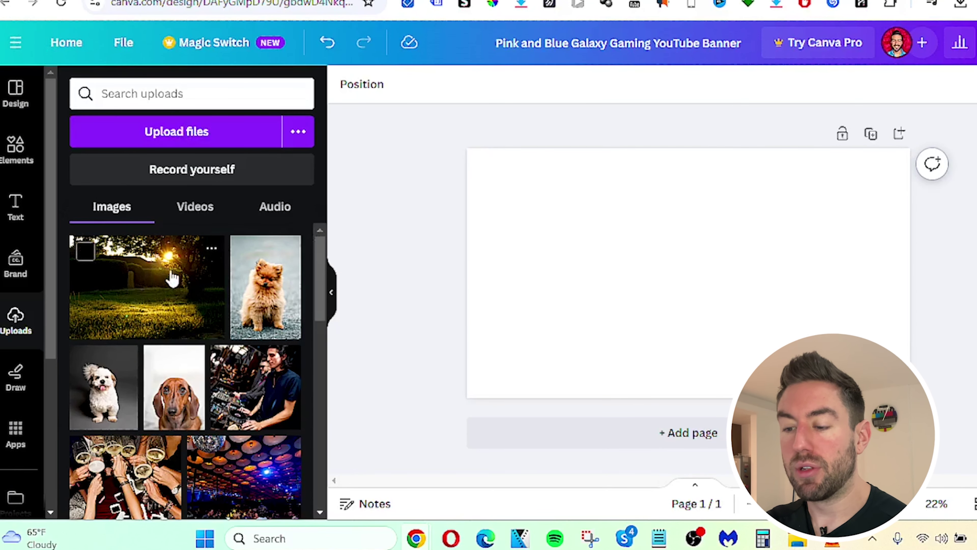
{"action": "left_click", "coordinate": [165, 278]}
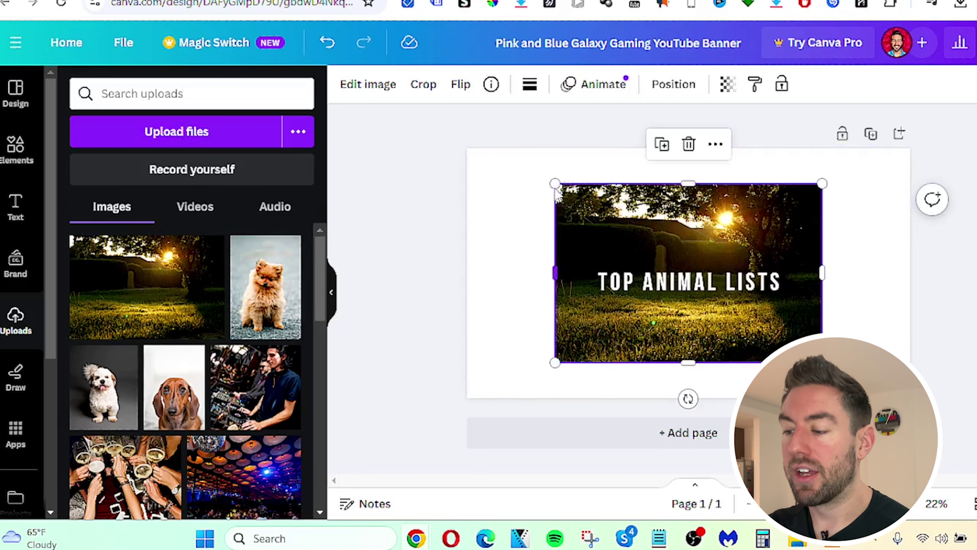
{"action": "left_click_drag", "start_coordinate": [499, 172], "coordinate": [458, 117]}
{"action": "left_click_drag", "start_coordinate": [822, 362], "coordinate": [970, 423]}
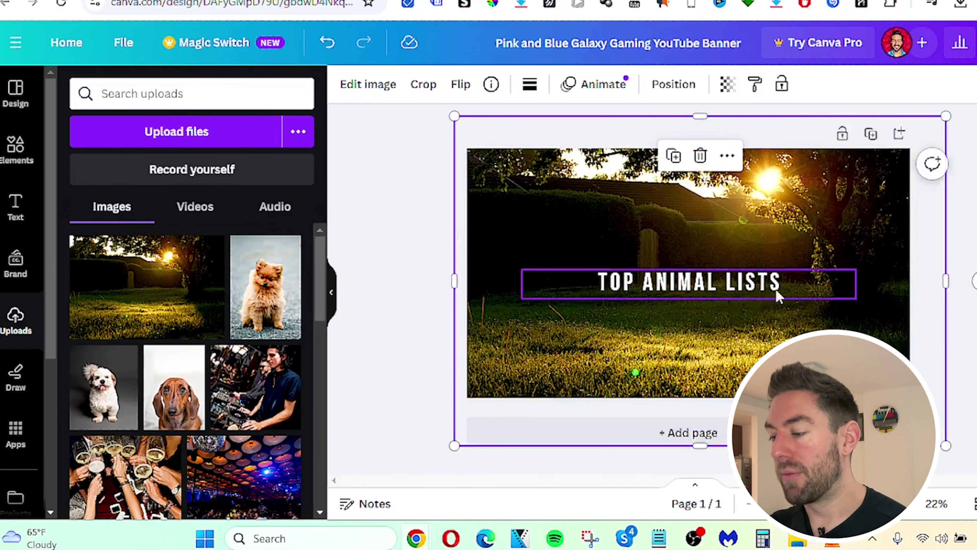
{"action": "left_click", "coordinate": [964, 277]}
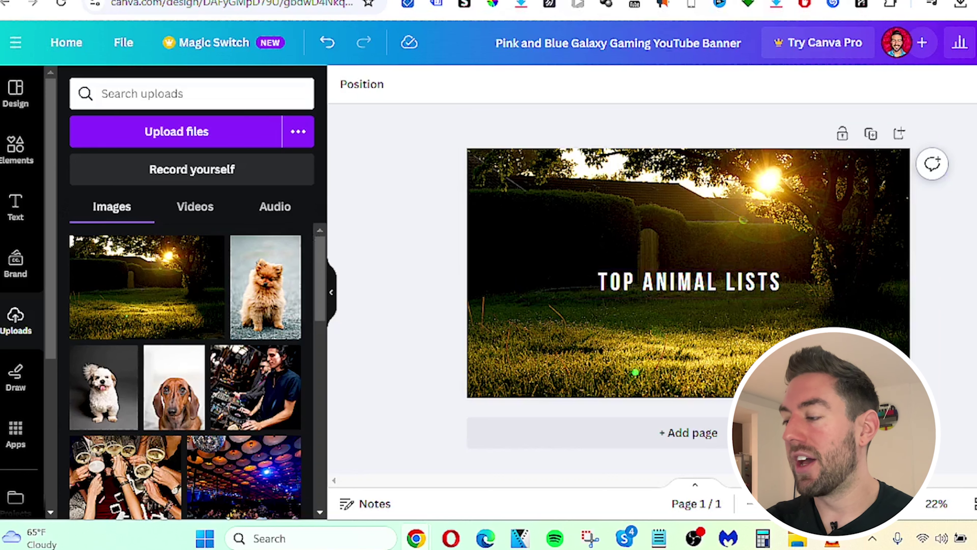
Step: Download the finished banner as a 2,560 × 1,440 px PNG
{"action": "left_click", "coordinate": [974, 42]}
{"action": "scroll", "coordinate": [942, 181], "scroll_direction": "down", "scroll_amount": 3}
{"action": "left_click", "coordinate": [950, 266]}
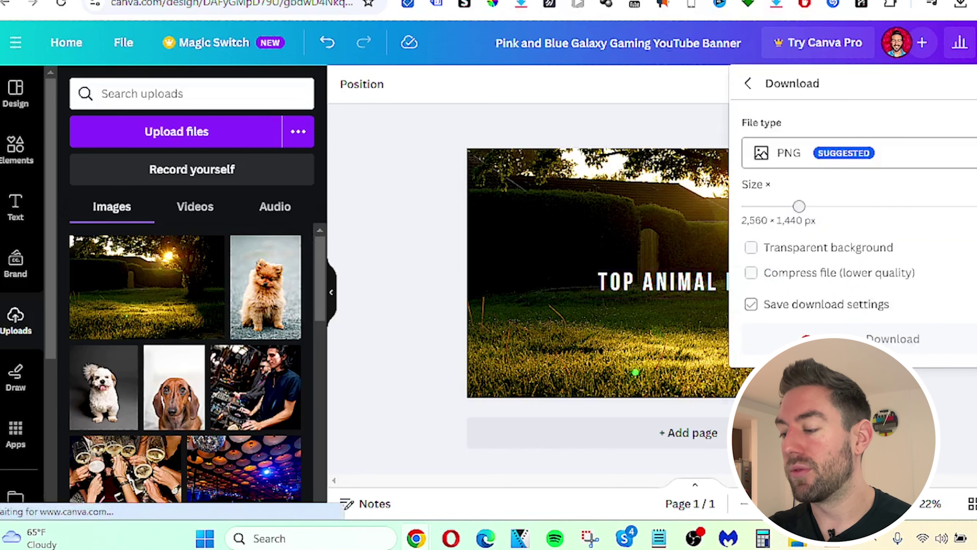
{"action": "left_click", "coordinate": [885, 339]}
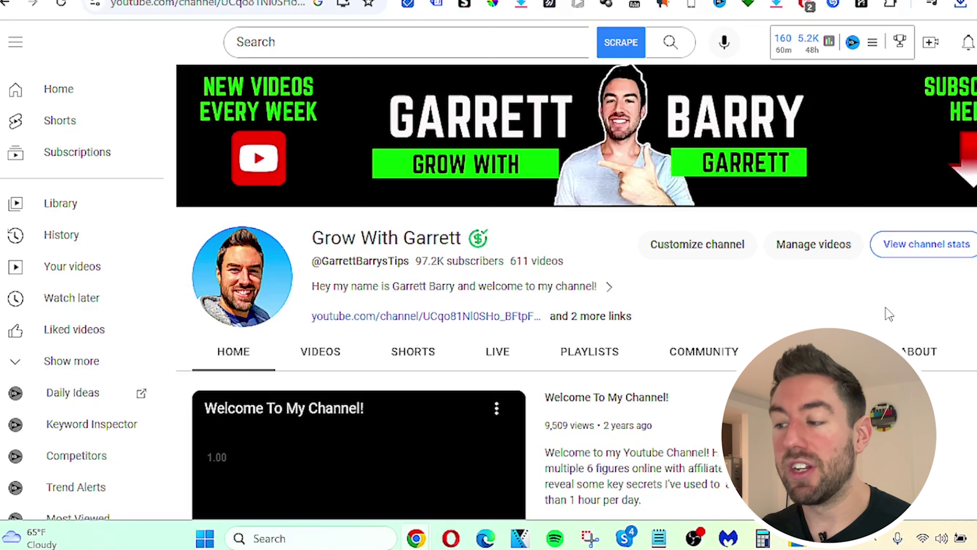
Step: On YouTube, upload the video and enter the title "Top 10 Best Dogs To Have As Pets"
{"action": "left_click", "coordinate": [931, 50]}
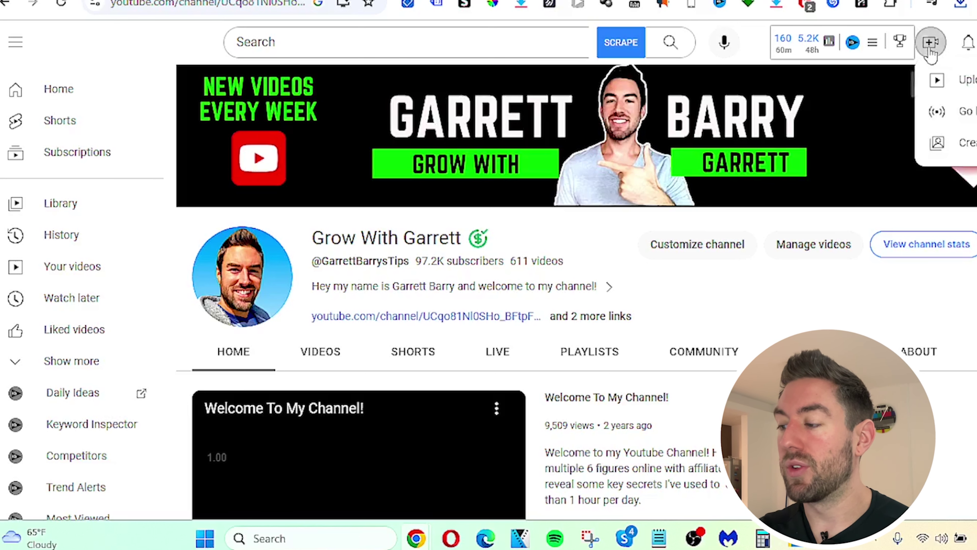
{"action": "left_click", "coordinate": [957, 80]}
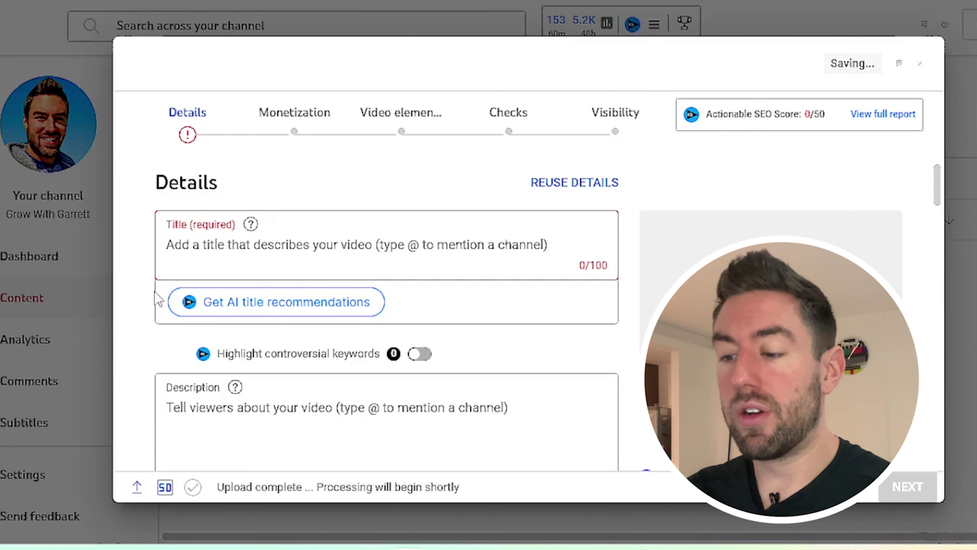
{"action": "left_click", "coordinate": [229, 250]}
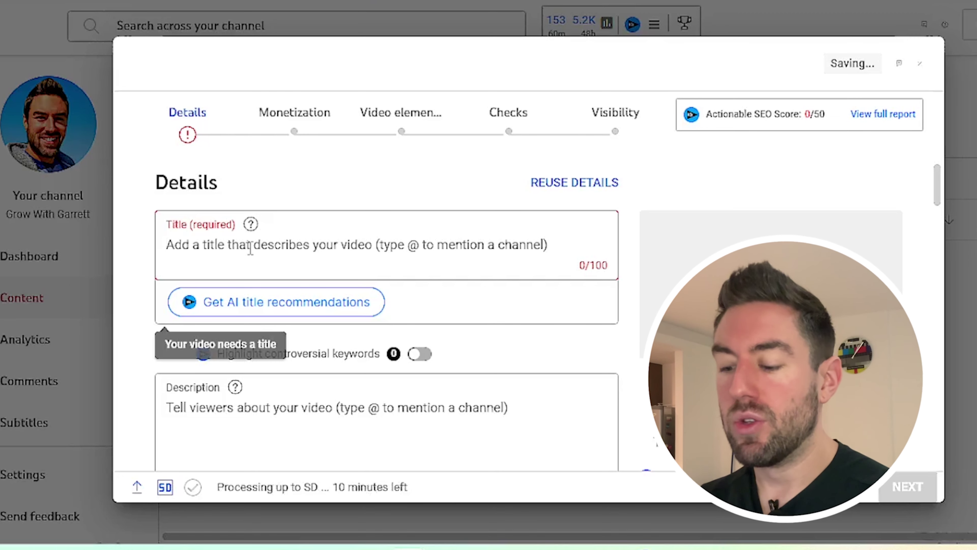
{"action": "type", "text": "Top 10 Best Dogs To  Have As"}
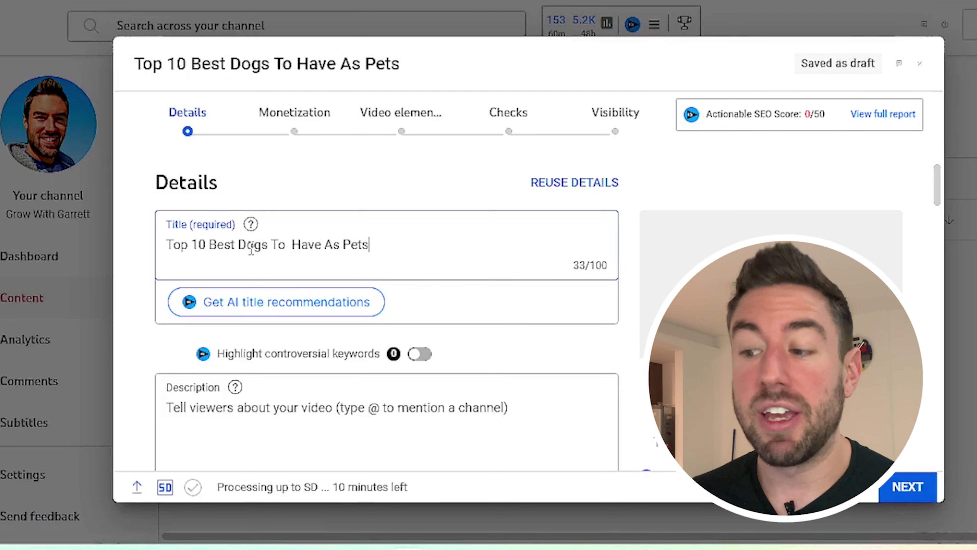
{"action": "type", "text": "Pets"}
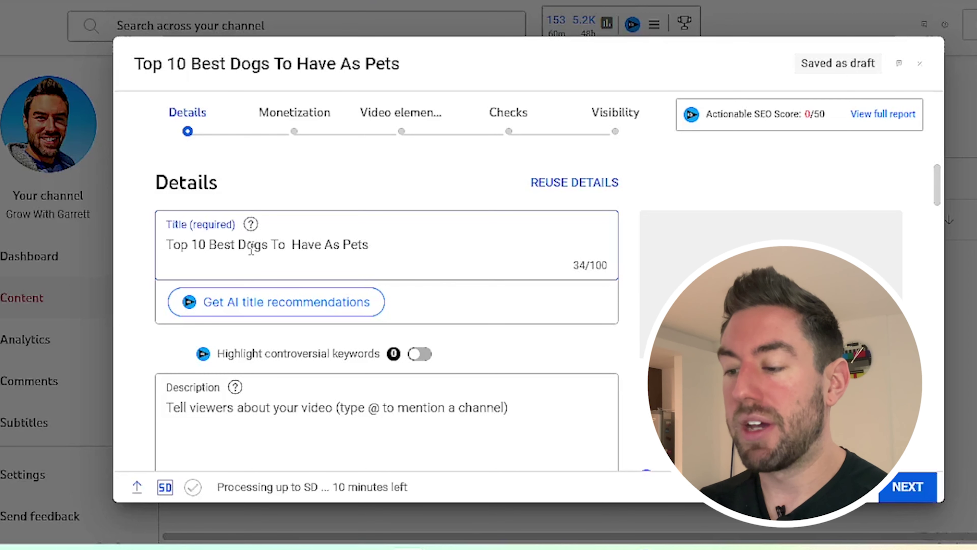
Step: Extend the video title with "! (You Won't Believe #7)"
{"action": "type", "text": "! ("}
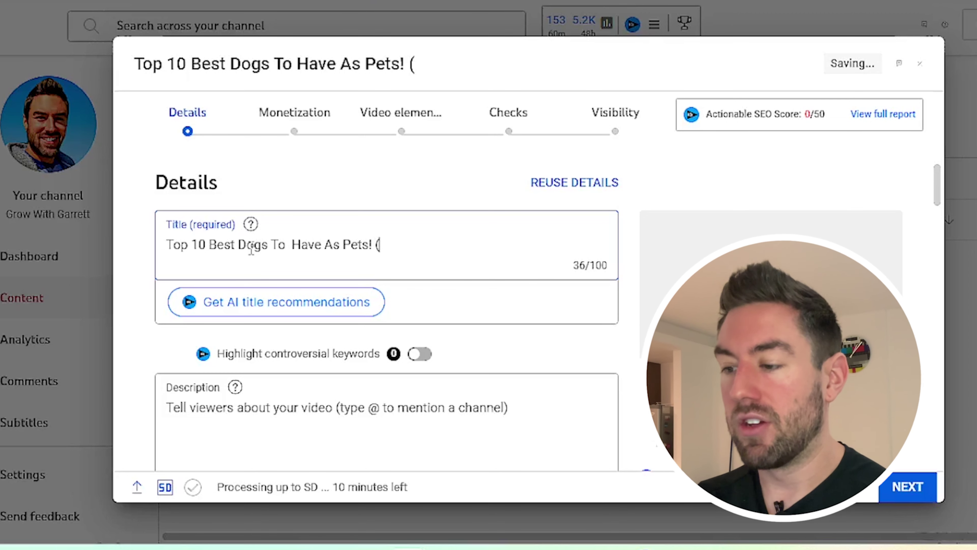
{"action": "type", "text": "You Won't Believe"}
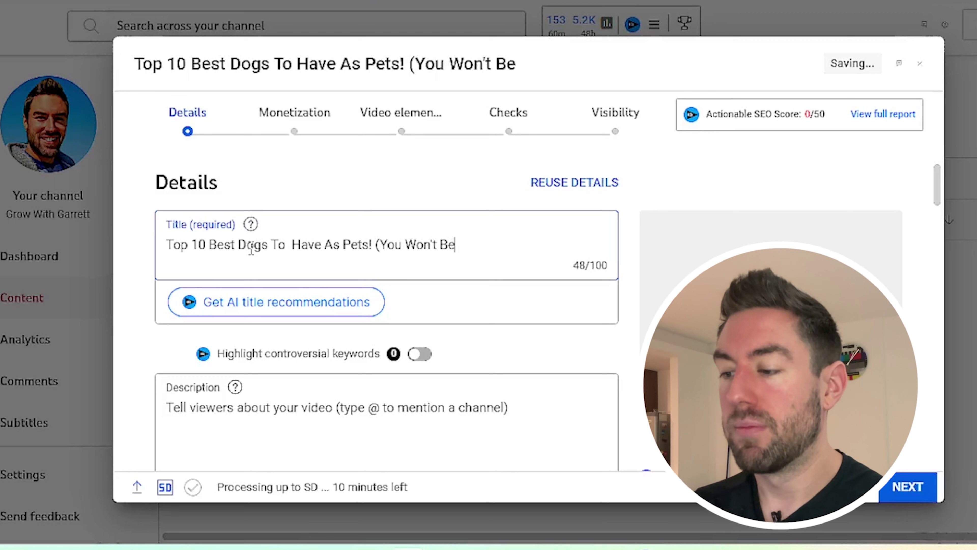
{"action": "key", "text": "BackSpace"}
{"action": "key", "text": "BackSpace"}
{"action": "type", "text": "eve #"}
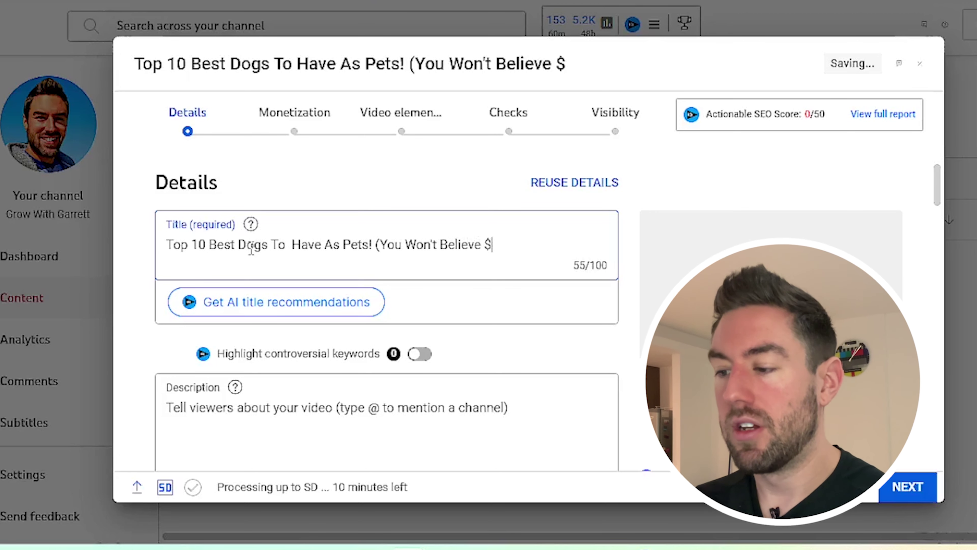
{"action": "type", "text": "7)"}
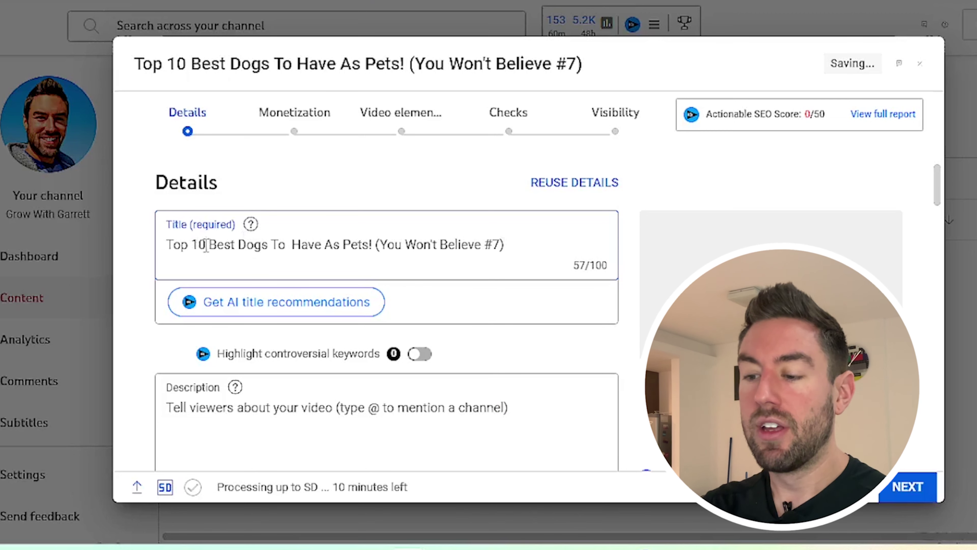
Step: Capitalize the word "BEST" in the video title
{"action": "left_click_drag", "start_coordinate": [209, 244], "coordinate": [235, 243]}
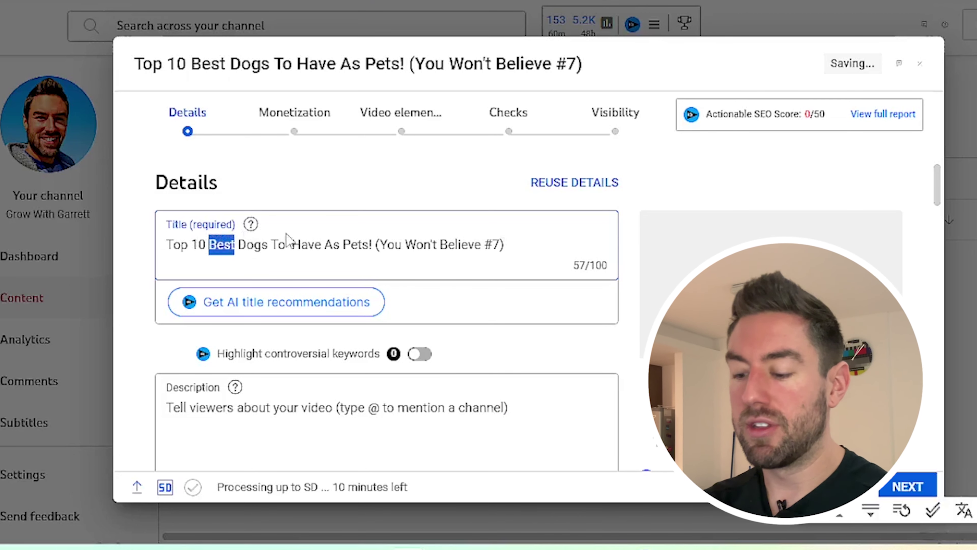
{"action": "type", "text": "BEST"}
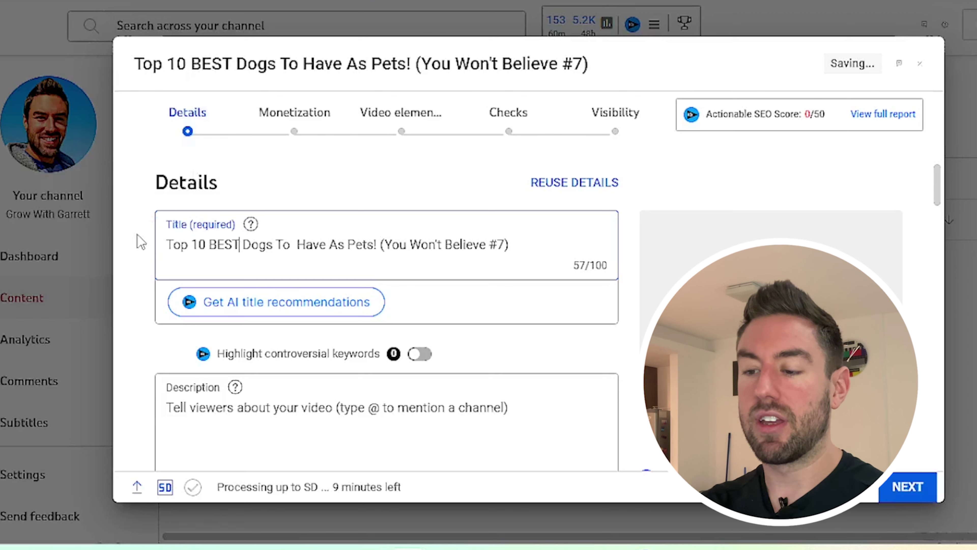
{"action": "left_click", "coordinate": [206, 225]}
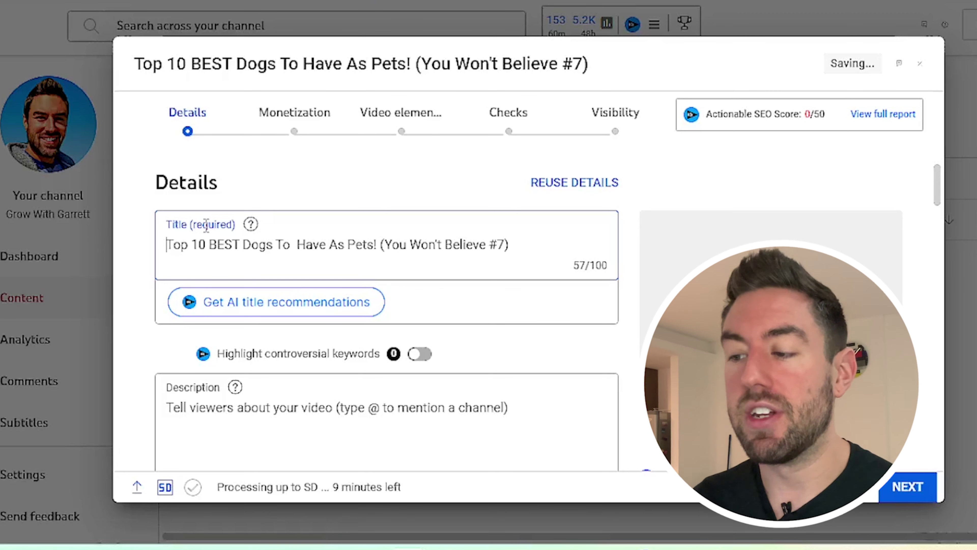
Step: Copy the full video title into the video's description
{"action": "scroll", "coordinate": [188, 246], "scroll_direction": "down", "scroll_amount": 5}
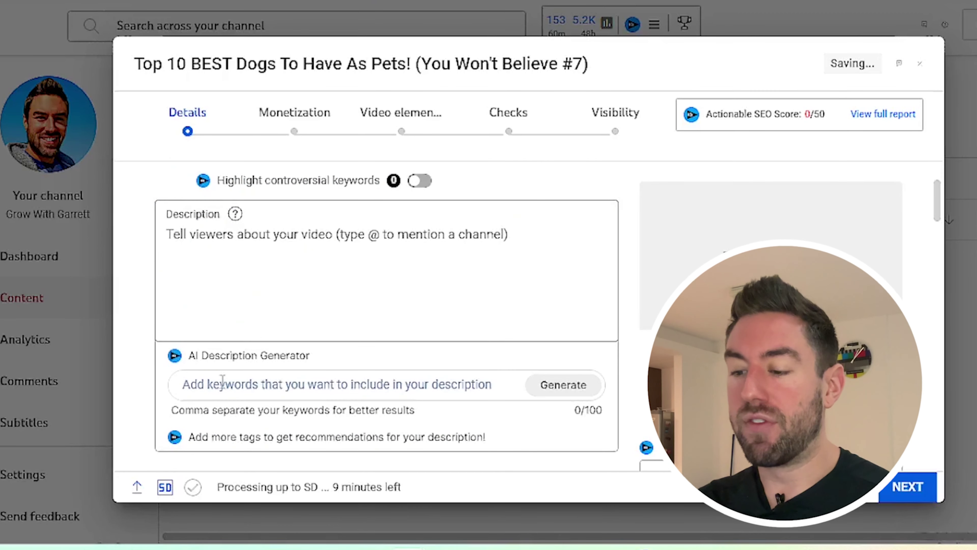
{"action": "left_click", "coordinate": [243, 261]}
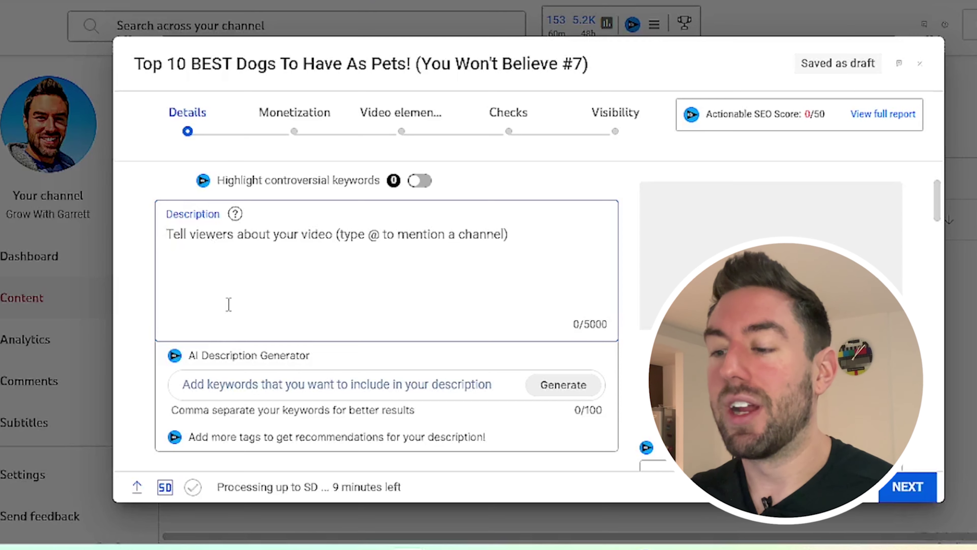
{"action": "scroll", "coordinate": [227, 305], "scroll_direction": "up", "scroll_amount": 5}
{"action": "triple_click", "coordinate": [268, 245]}
{"action": "key", "text": "ctrl+c"}
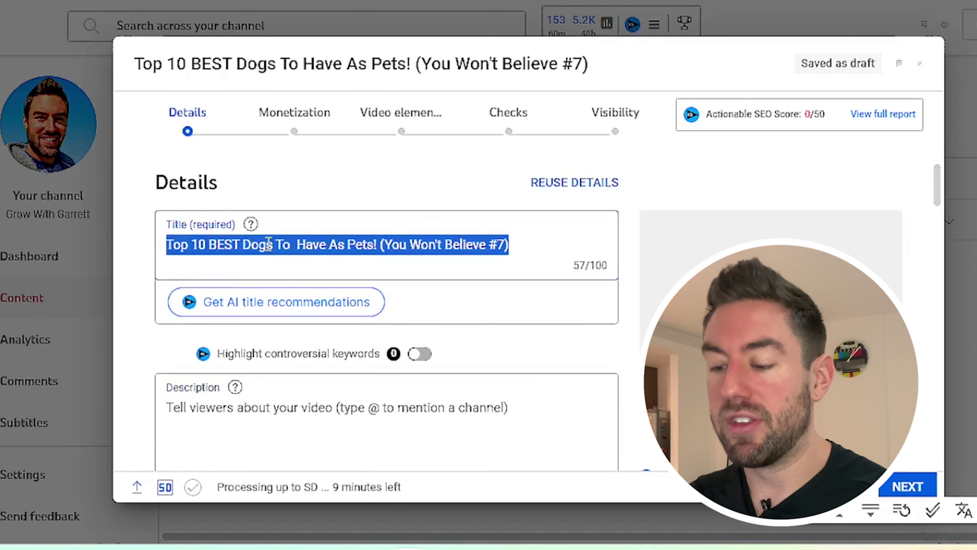
{"action": "scroll", "coordinate": [239, 324], "scroll_direction": "down", "scroll_amount": 2}
{"action": "left_click", "coordinate": [239, 328]}
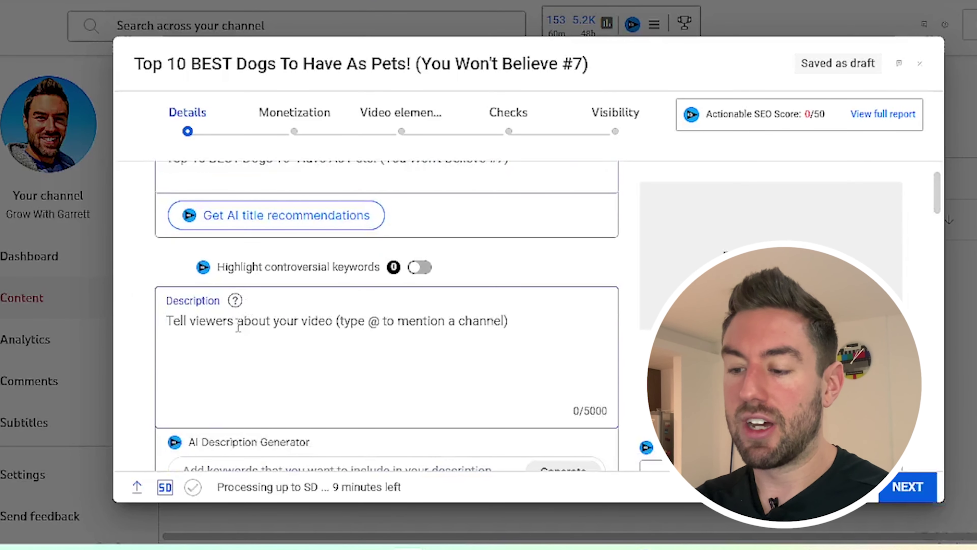
{"action": "key", "text": "ctrl+v"}
{"action": "scroll", "coordinate": [218, 320], "scroll_direction": "down", "scroll_amount": 2}
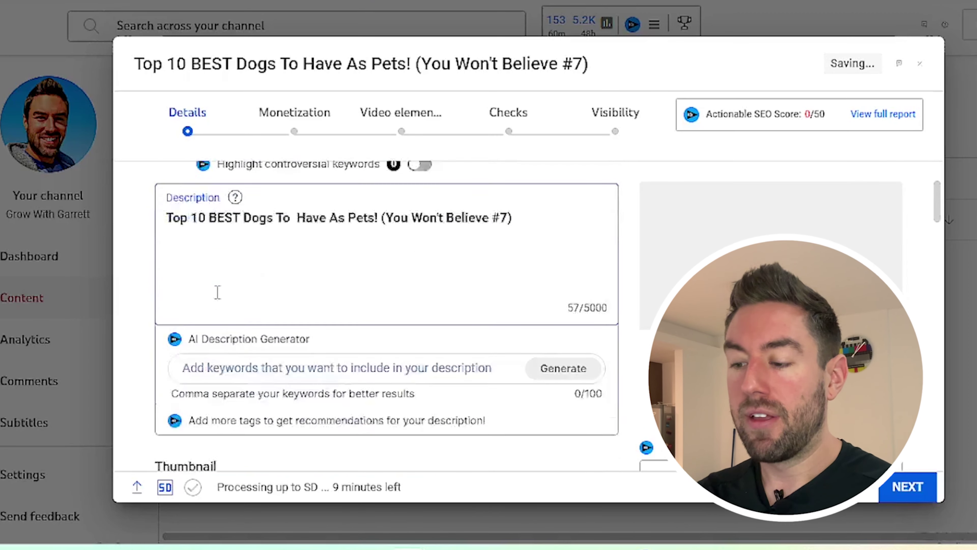
{"action": "scroll", "coordinate": [218, 319], "scroll_direction": "down", "scroll_amount": 2}
{"action": "scroll", "coordinate": [211, 242], "scroll_direction": "up", "scroll_amount": 2}
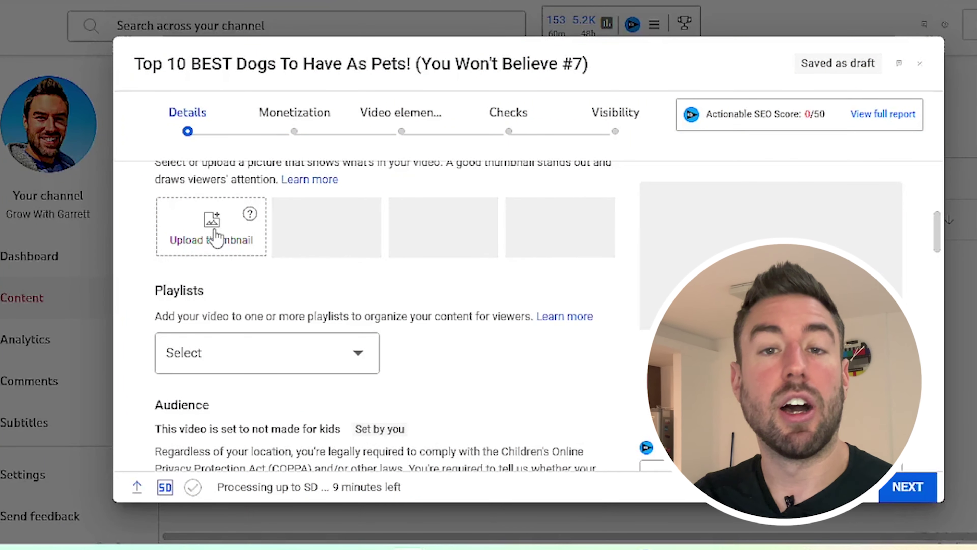
Step: Upload the "Top 10 Dog Breeds" thumbnail and add the suggested tag "best dogs to own" to the video
{"action": "left_click", "coordinate": [217, 239]}
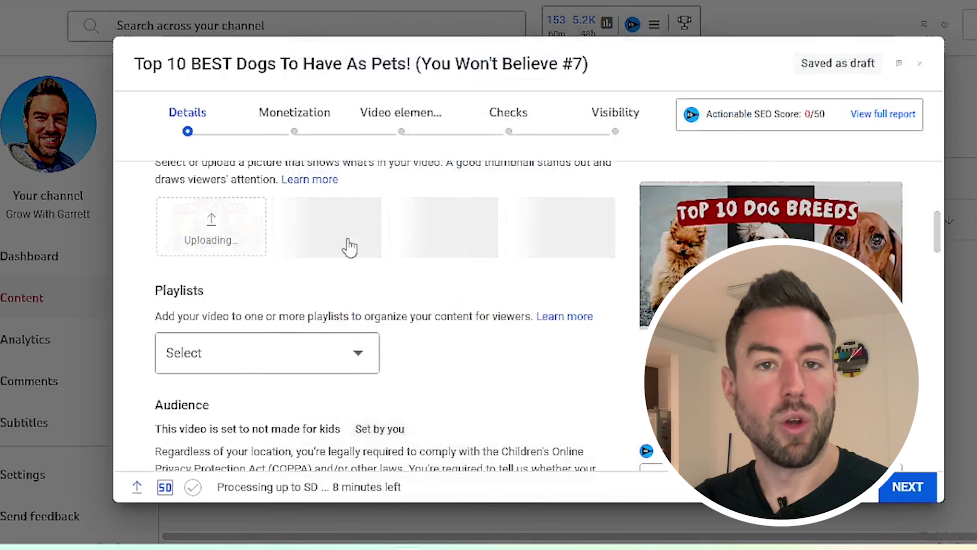
{"action": "scroll", "coordinate": [283, 212], "scroll_direction": "down", "scroll_amount": 10}
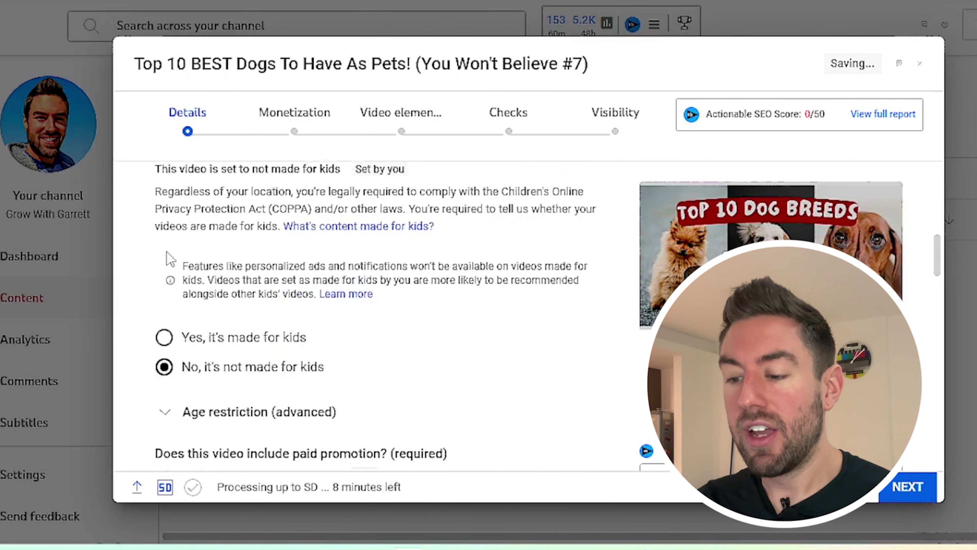
{"action": "scroll", "coordinate": [158, 263], "scroll_direction": "down", "scroll_amount": 10}
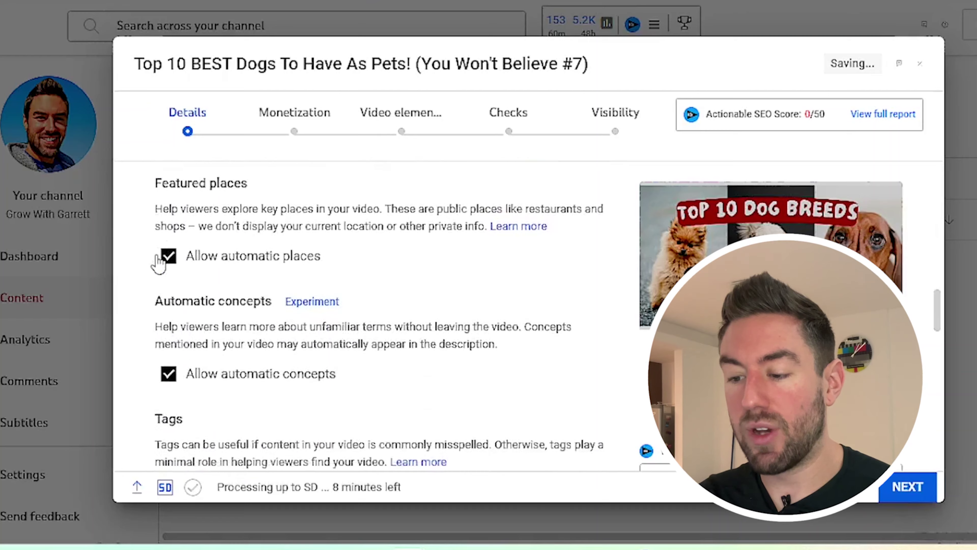
{"action": "left_click", "coordinate": [199, 320]}
{"action": "scroll", "coordinate": [127, 268], "scroll_direction": "down", "scroll_amount": 2}
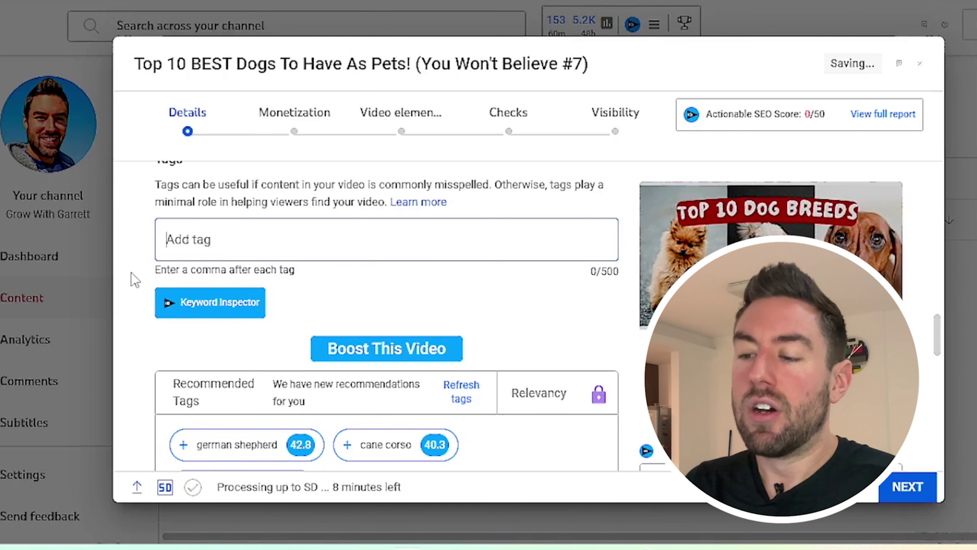
{"action": "type", "text": "best dogs"}
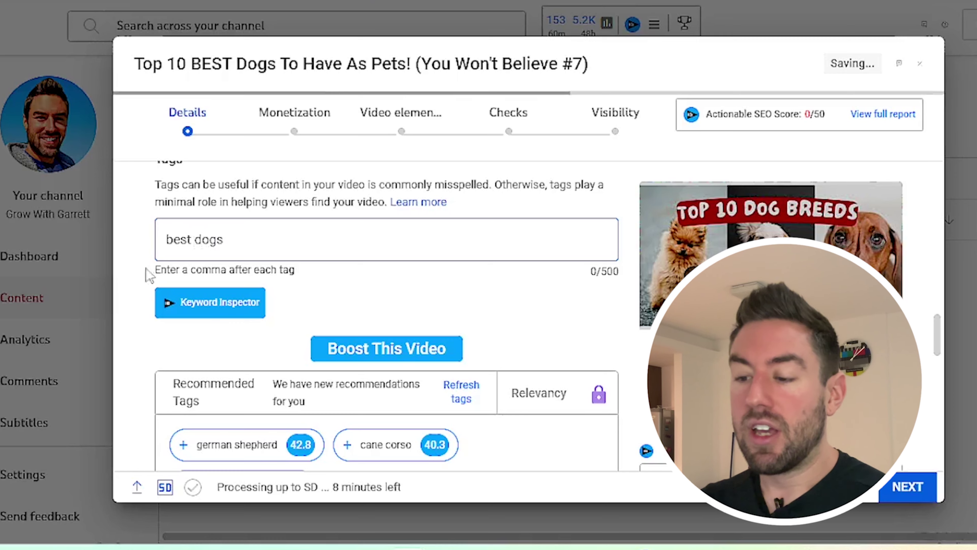
{"action": "scroll", "coordinate": [158, 265], "scroll_direction": "down", "scroll_amount": 5}
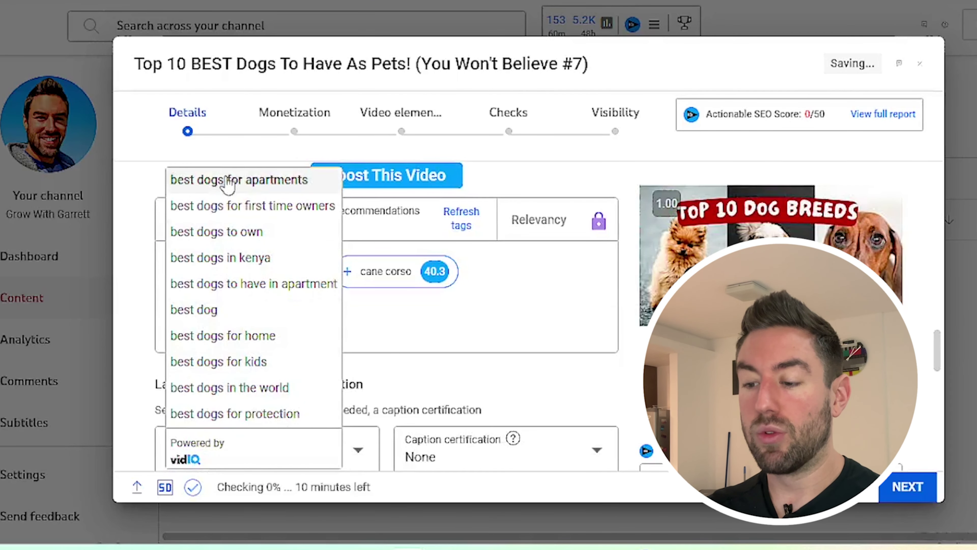
{"action": "scroll", "coordinate": [233, 250], "scroll_direction": "up", "scroll_amount": 2}
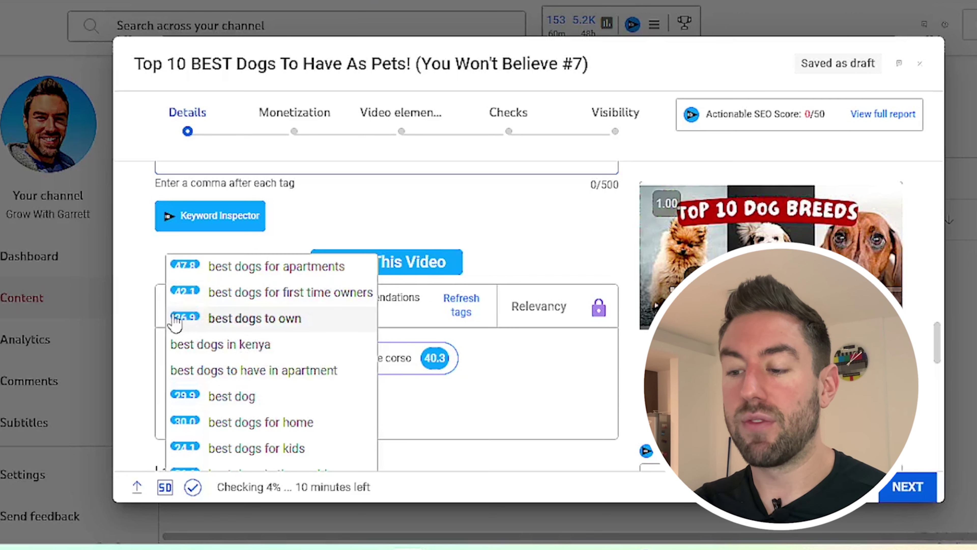
{"action": "left_click", "coordinate": [232, 326]}
{"action": "scroll", "coordinate": [319, 265], "scroll_direction": "up", "scroll_amount": 3}
{"action": "scroll", "coordinate": [366, 262], "scroll_direction": "down", "scroll_amount": 1}
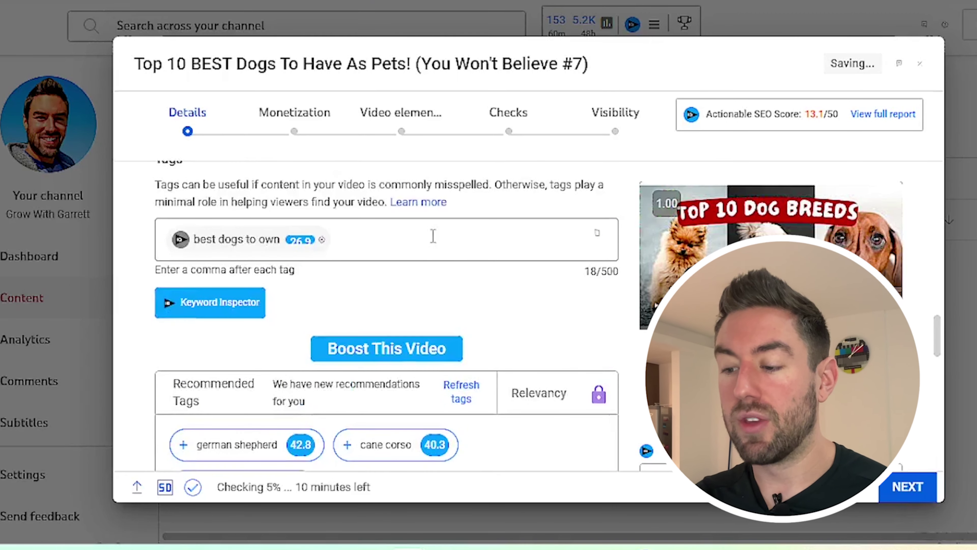
Step: Add the suggested tag "best dogs to have as pets" and enter "best dogs to buy" among the video's tags
{"action": "left_click", "coordinate": [373, 253]}
{"action": "type", "text": "best dogs to"}
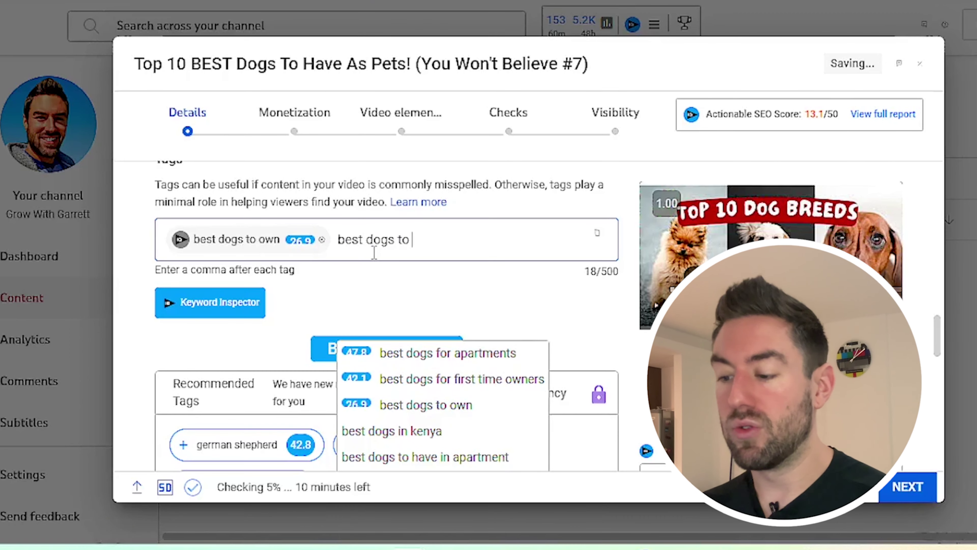
{"action": "scroll", "coordinate": [375, 251], "scroll_direction": "down", "scroll_amount": 1}
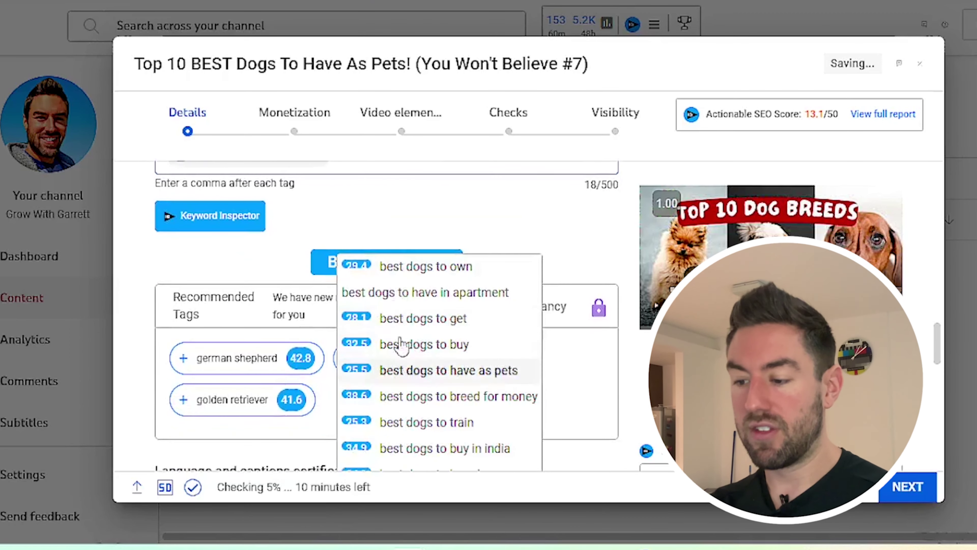
{"action": "left_click", "coordinate": [439, 391]}
{"action": "scroll", "coordinate": [442, 379], "scroll_direction": "up", "scroll_amount": 4}
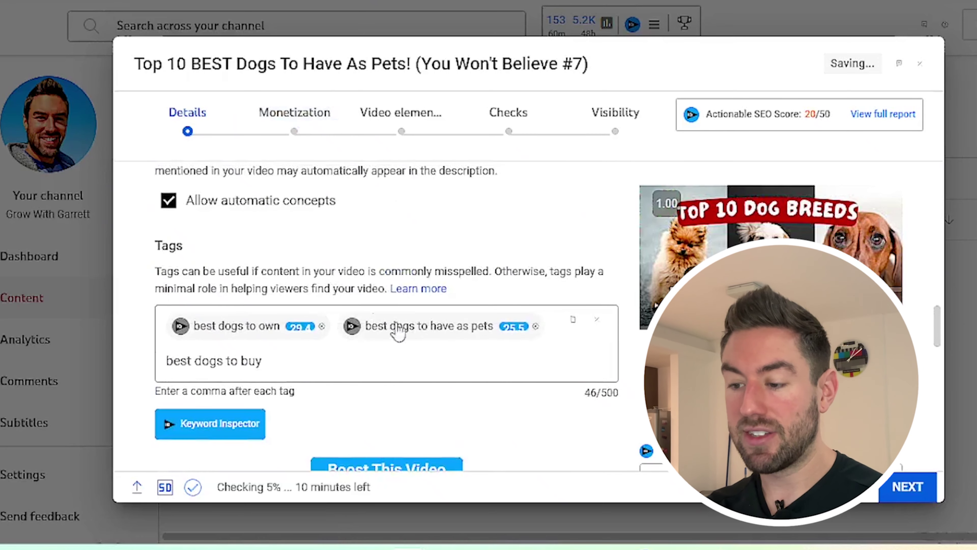
Step: Review the remaining video settings from the tags to the category and comments, and return to the description
{"action": "scroll", "coordinate": [497, 349], "scroll_direction": "down", "scroll_amount": 2}
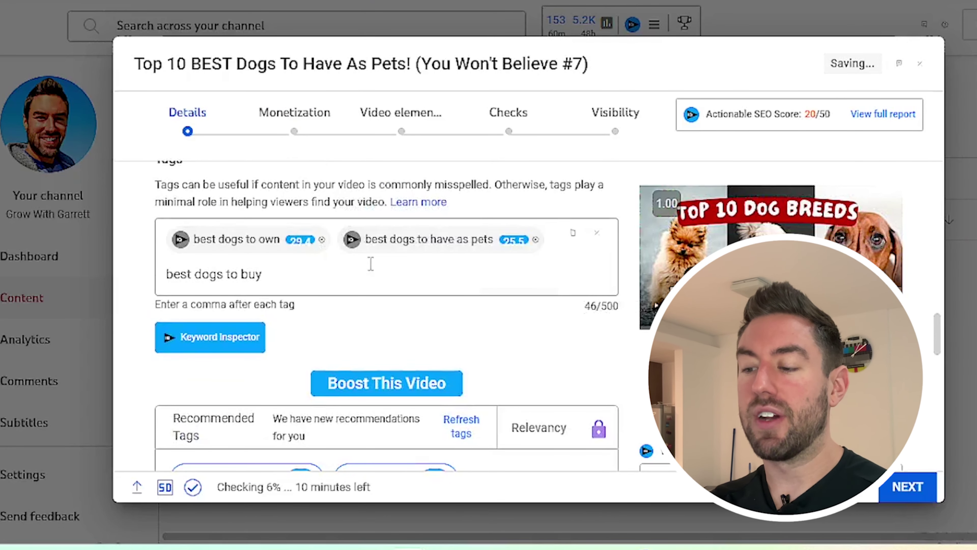
{"action": "scroll", "coordinate": [165, 199], "scroll_direction": "down", "scroll_amount": 4}
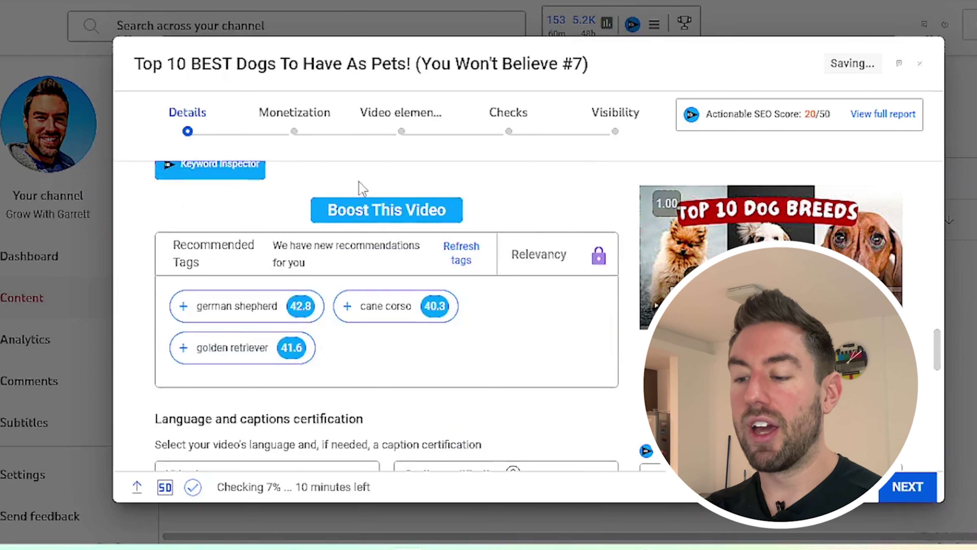
{"action": "scroll", "coordinate": [293, 277], "scroll_direction": "down", "scroll_amount": 12}
{"action": "scroll", "coordinate": [279, 269], "scroll_direction": "down", "scroll_amount": 6}
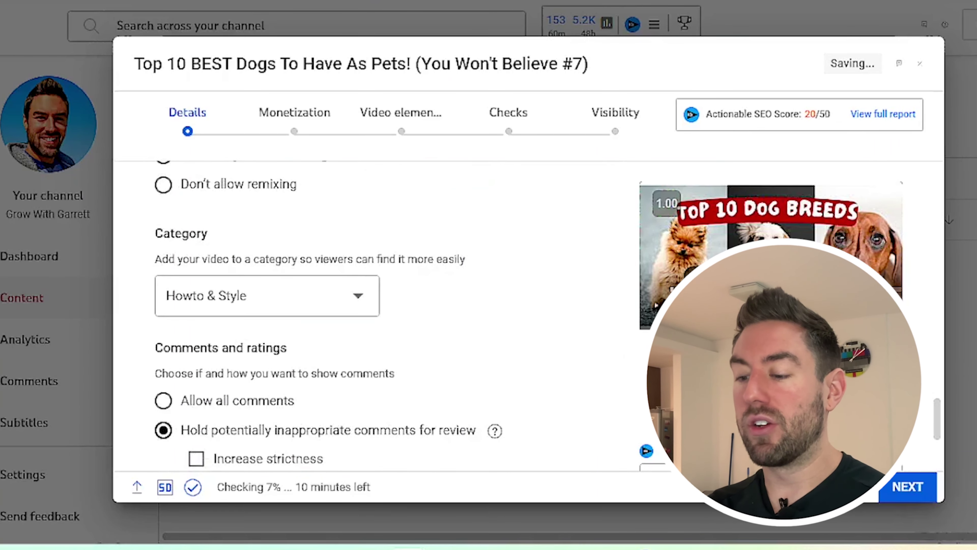
{"action": "scroll", "coordinate": [446, 316], "scroll_direction": "up", "scroll_amount": 10}
{"action": "scroll", "coordinate": [440, 318], "scroll_direction": "up", "scroll_amount": 20}
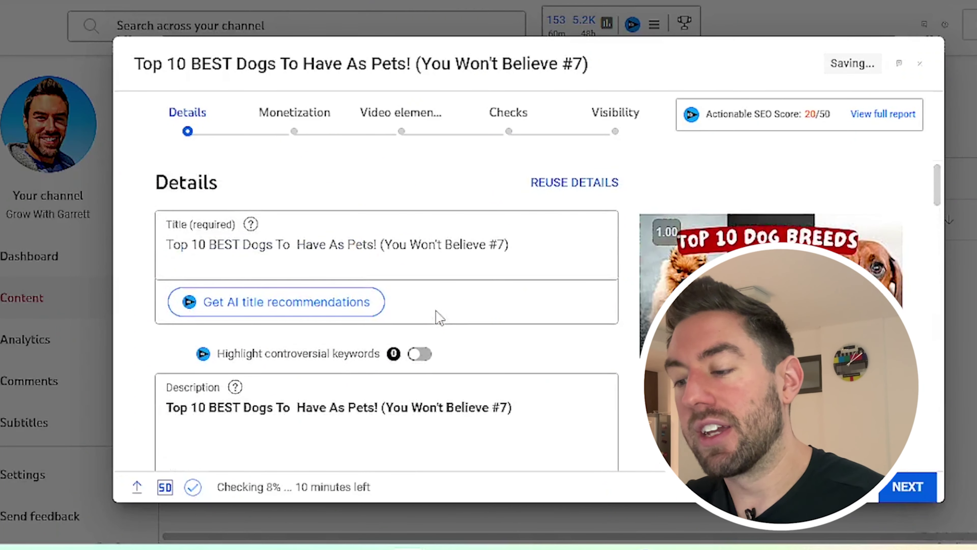
{"action": "scroll", "coordinate": [440, 318], "scroll_direction": "down", "scroll_amount": 5}
{"action": "scroll", "coordinate": [438, 320], "scroll_direction": "up", "scroll_amount": 4}
{"action": "left_click", "coordinate": [208, 381]}
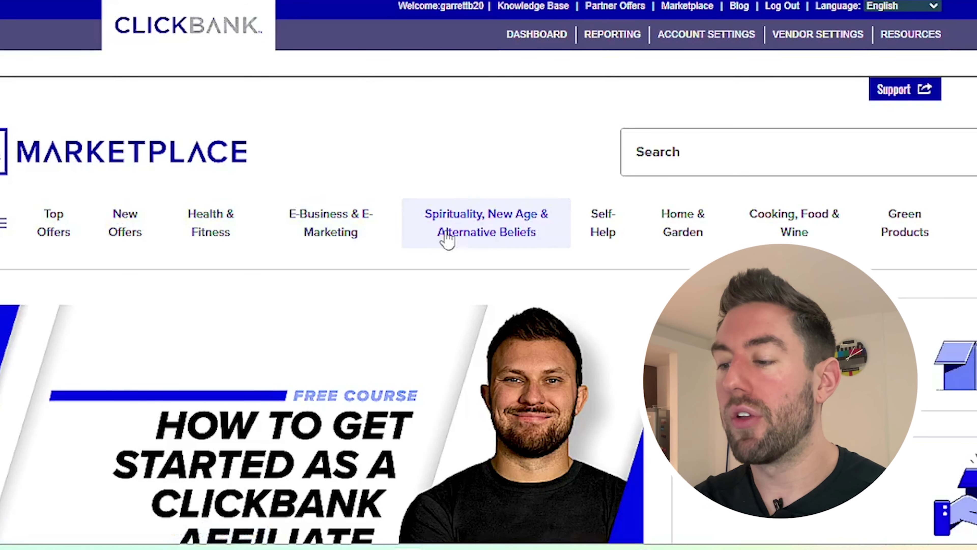
Step: Switch to the ClickBank Marketplace and search its offers for "dogs"
{"action": "left_click", "coordinate": [738, 166]}
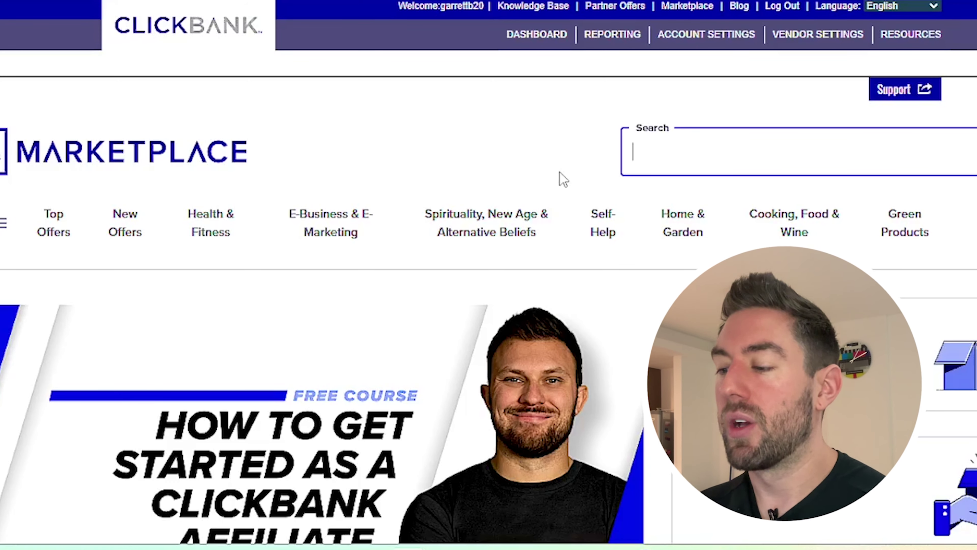
{"action": "type", "text": "dogs"}
{"action": "key", "text": "Return"}
{"action": "scroll", "coordinate": [564, 181], "scroll_direction": "down", "scroll_amount": 2}
{"action": "scroll", "coordinate": [565, 181], "scroll_direction": "down", "scroll_amount": 6}
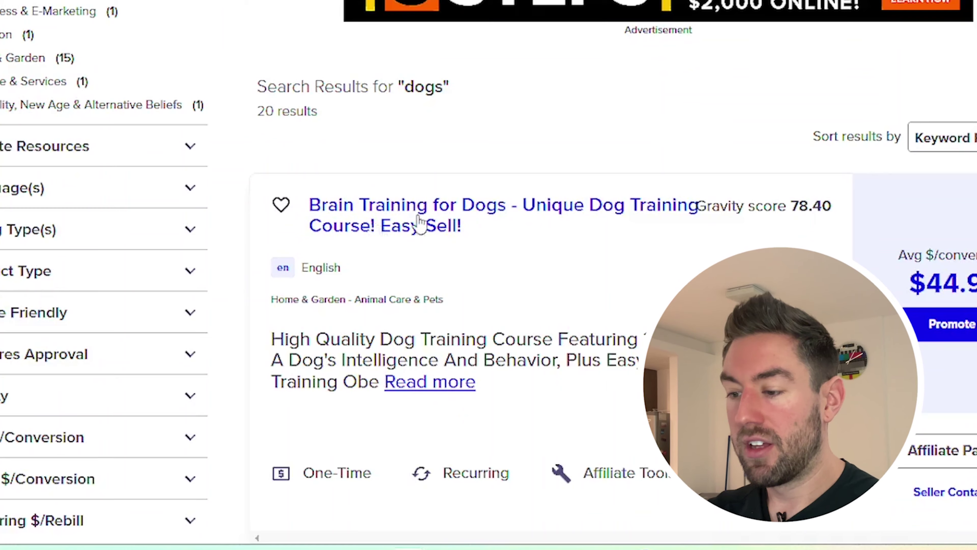
Step: Browse the dog offers and sort the search results by gravity, highest first
{"action": "scroll", "coordinate": [421, 223], "scroll_direction": "down", "scroll_amount": 10}
{"action": "scroll", "coordinate": [476, 196], "scroll_direction": "down", "scroll_amount": 7}
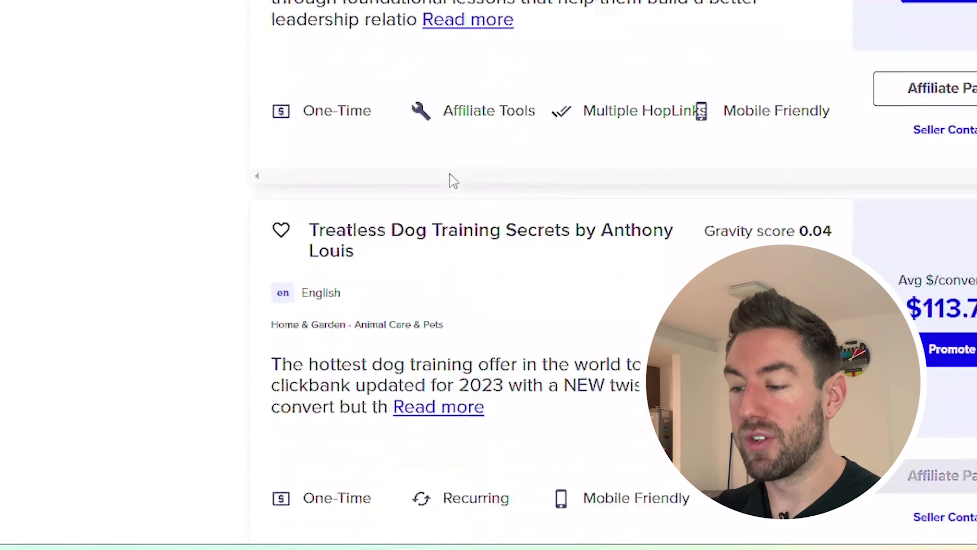
{"action": "scroll", "coordinate": [561, 341], "scroll_direction": "up", "scroll_amount": 18}
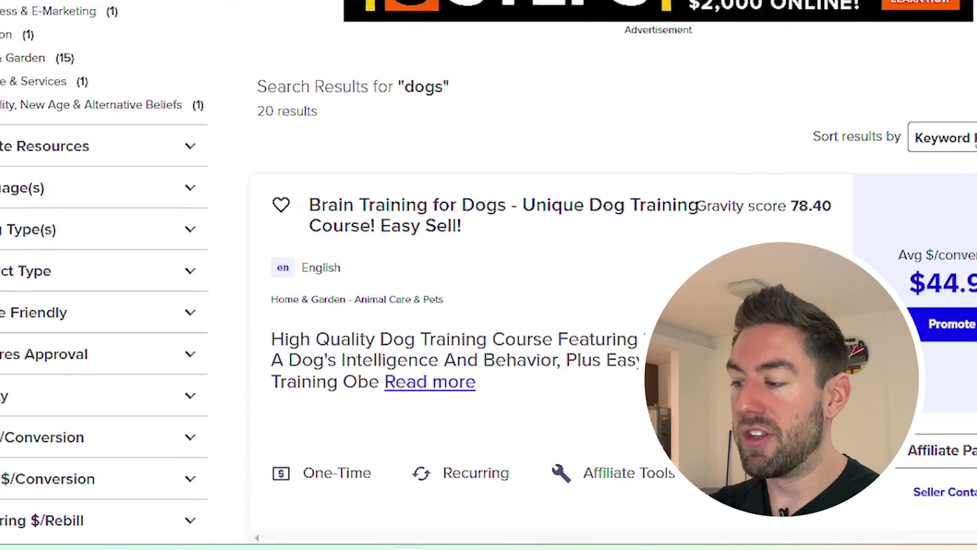
{"action": "left_click", "coordinate": [947, 138]}
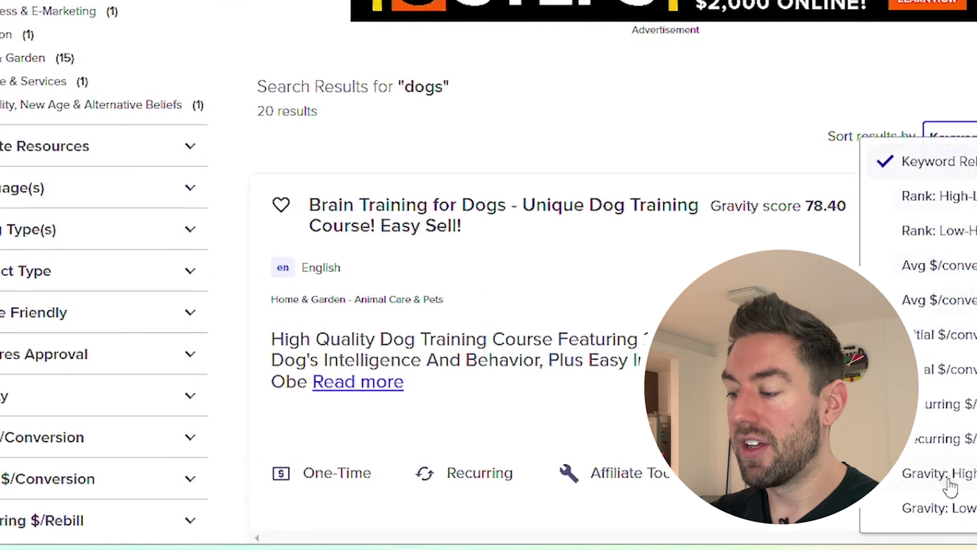
{"action": "left_click", "coordinate": [939, 473]}
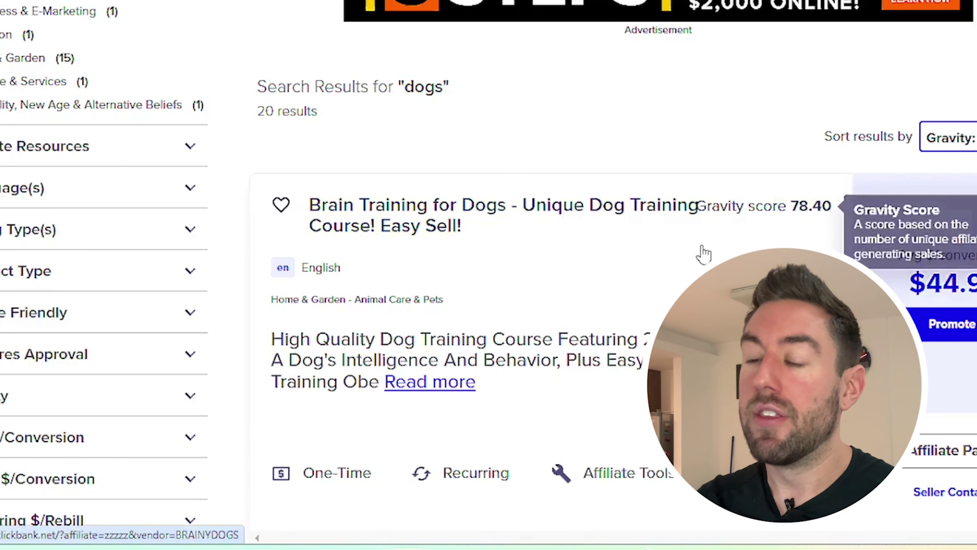
Step: Create a HopLink for the "Brain Training for Dogs" offer without a tracking ID and copy the encrypted link
{"action": "scroll", "coordinate": [471, 140], "scroll_direction": "down", "scroll_amount": 2}
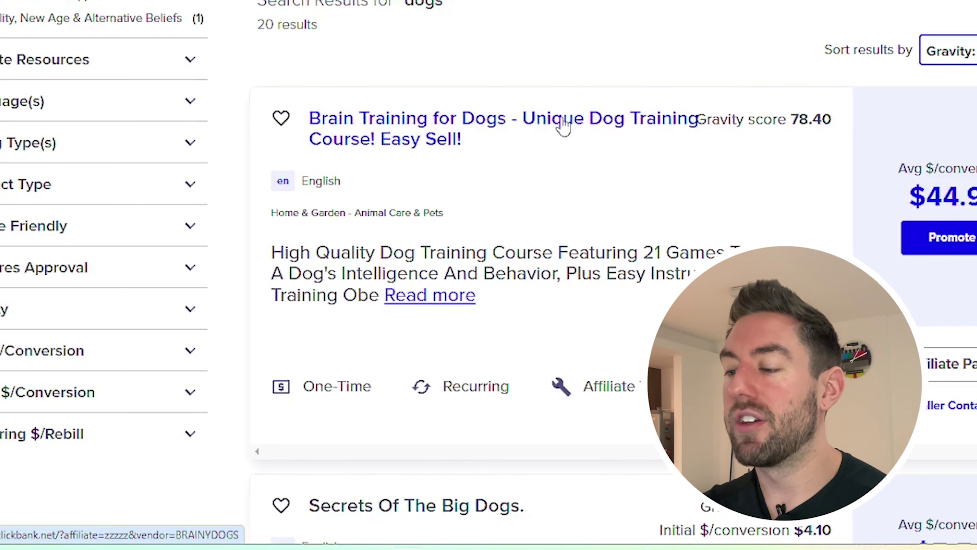
{"action": "scroll", "coordinate": [562, 127], "scroll_direction": "down", "scroll_amount": 2}
{"action": "left_click", "coordinate": [959, 160]}
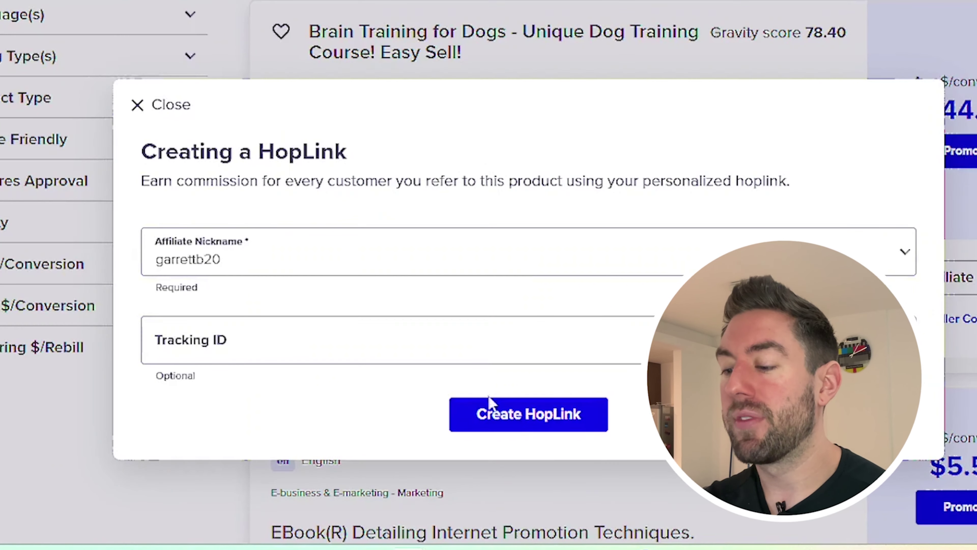
{"action": "left_click", "coordinate": [539, 424]}
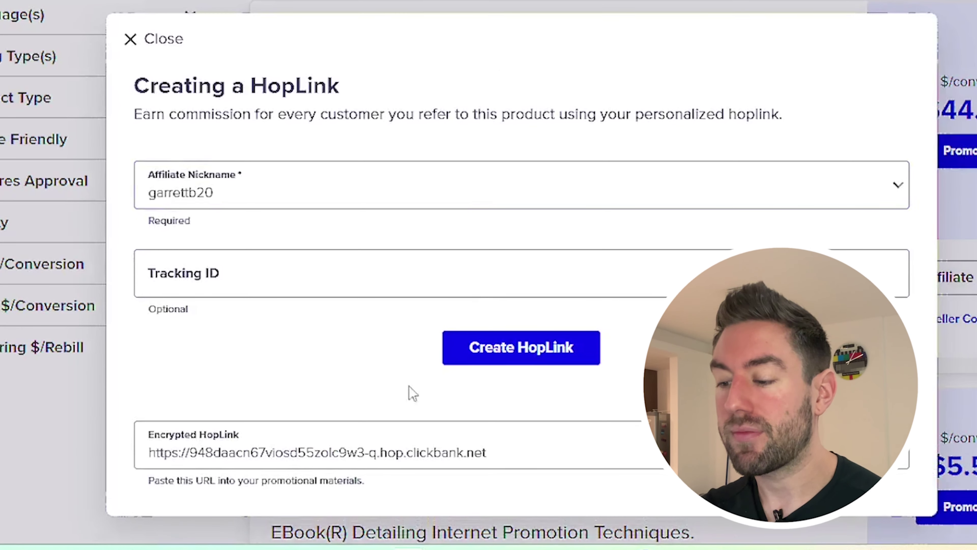
{"action": "triple_click", "coordinate": [296, 458]}
{"action": "right_click", "coordinate": [304, 454]}
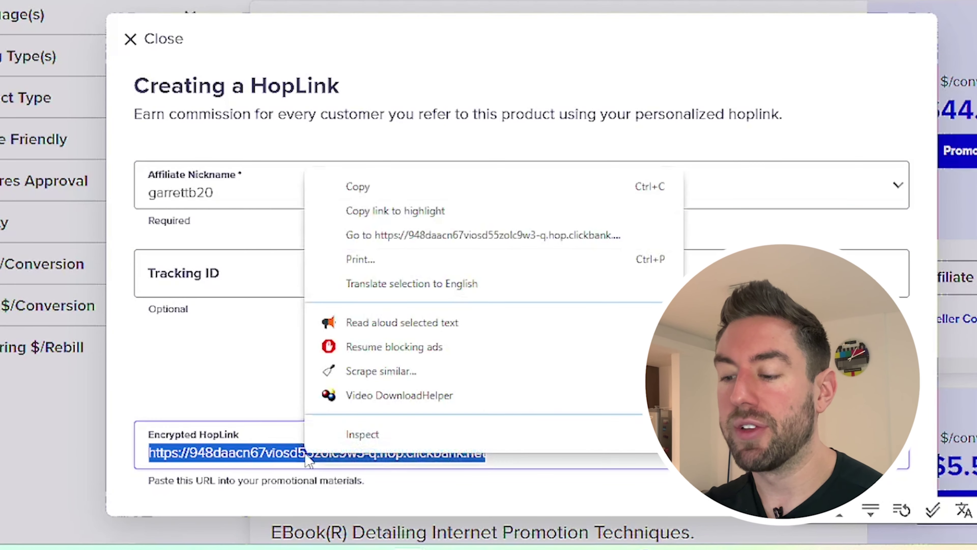
{"action": "left_click", "coordinate": [365, 188]}
Step: Open the encrypted HopLink and examine the dog training offer's sales page down to its instant access section
{"action": "right_click", "coordinate": [308, 455]}
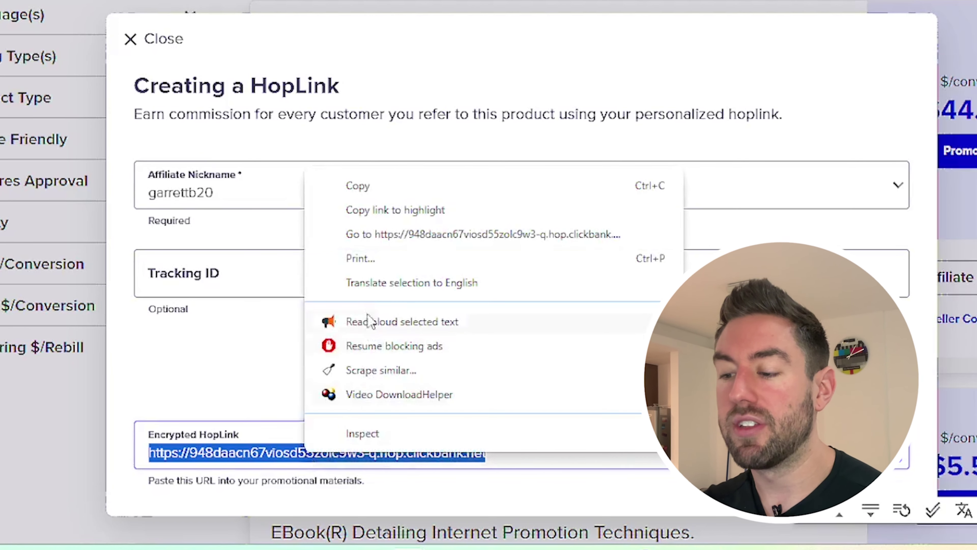
{"action": "left_click", "coordinate": [378, 236]}
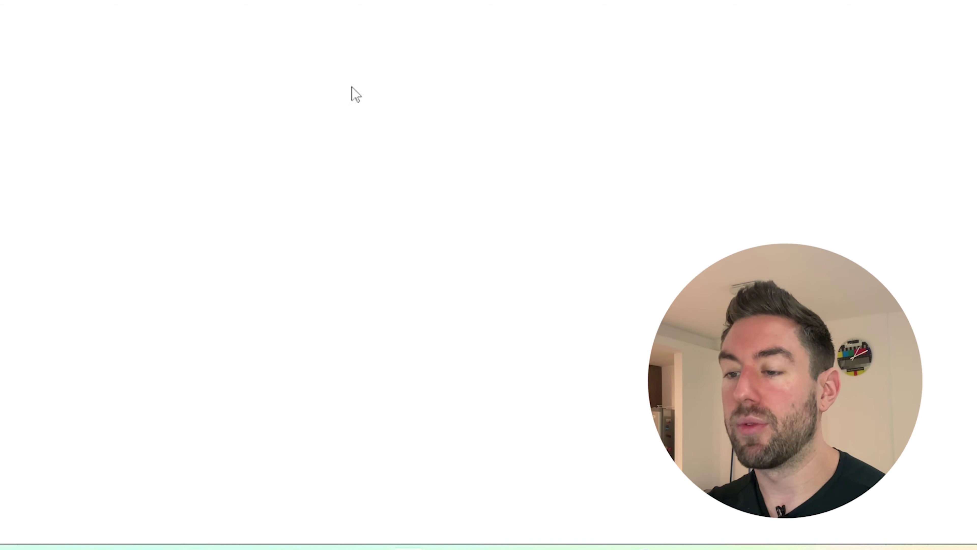
{"action": "scroll", "coordinate": [357, 89], "scroll_direction": "down", "scroll_amount": 20}
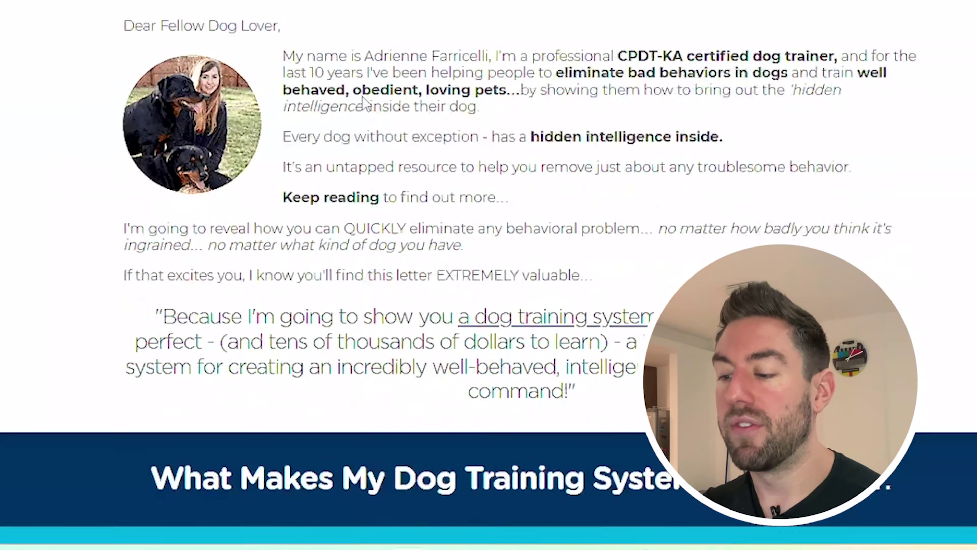
{"action": "scroll", "coordinate": [915, 292], "scroll_direction": "down", "scroll_amount": 8}
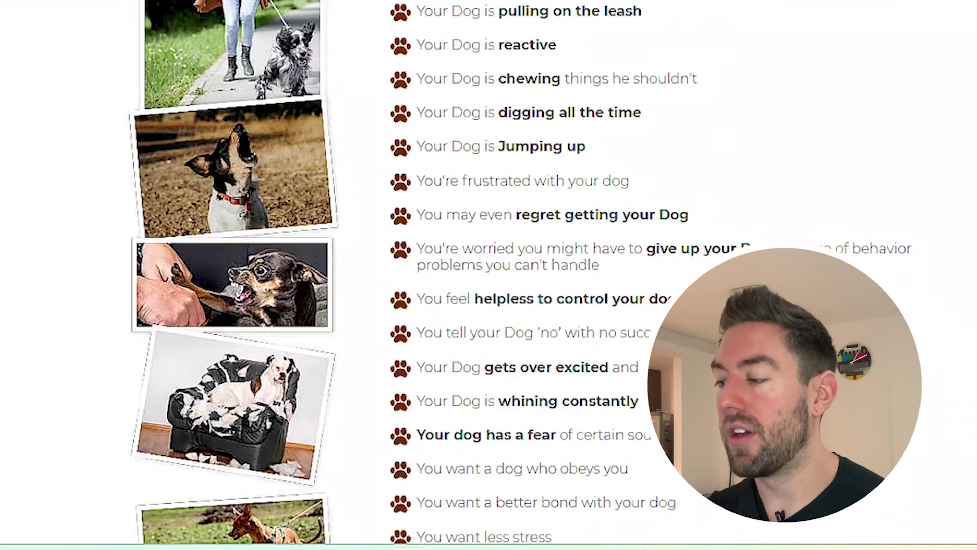
{"action": "scroll", "coordinate": [607, 438], "scroll_direction": "down", "scroll_amount": 20}
{"action": "scroll", "coordinate": [588, 405], "scroll_direction": "up", "scroll_amount": 6}
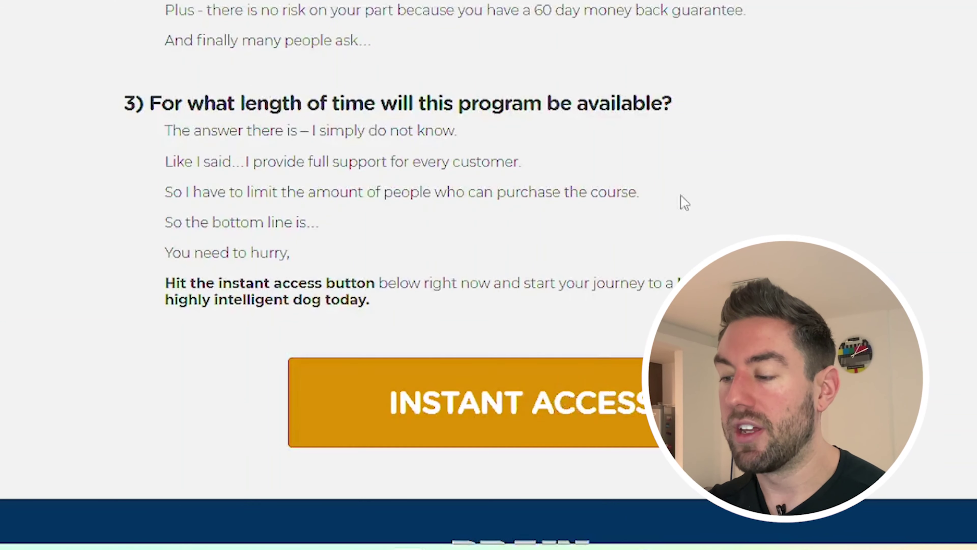
{"action": "scroll", "coordinate": [683, 202], "scroll_direction": "up", "scroll_amount": 10}
{"action": "scroll", "coordinate": [655, 280], "scroll_direction": "down", "scroll_amount": 20}
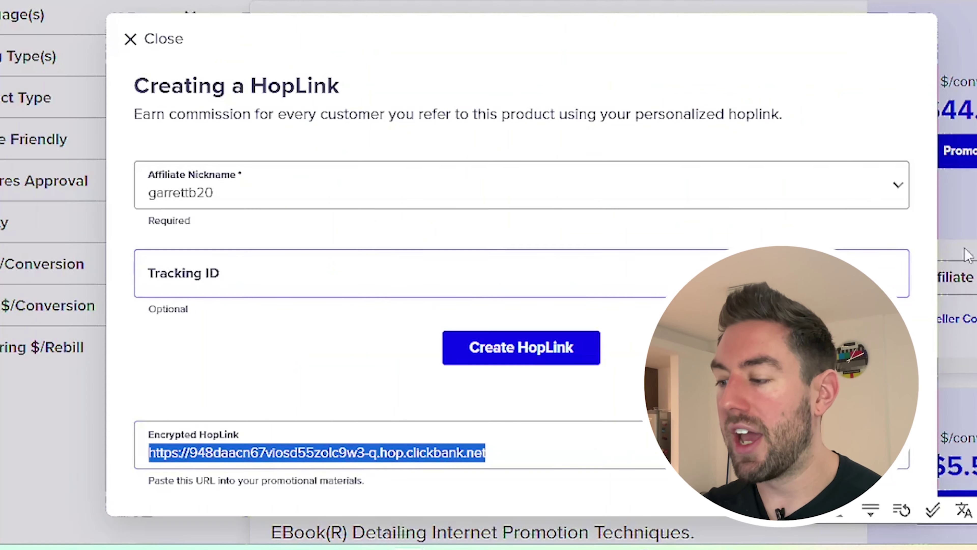
Step: Switch to TinyURL and shorten the copied HopLink on the tinyurl.com domain with no custom alias
{"action": "left_click", "coordinate": [967, 254]}
{"action": "mouse_move", "coordinate": [960, 102]}
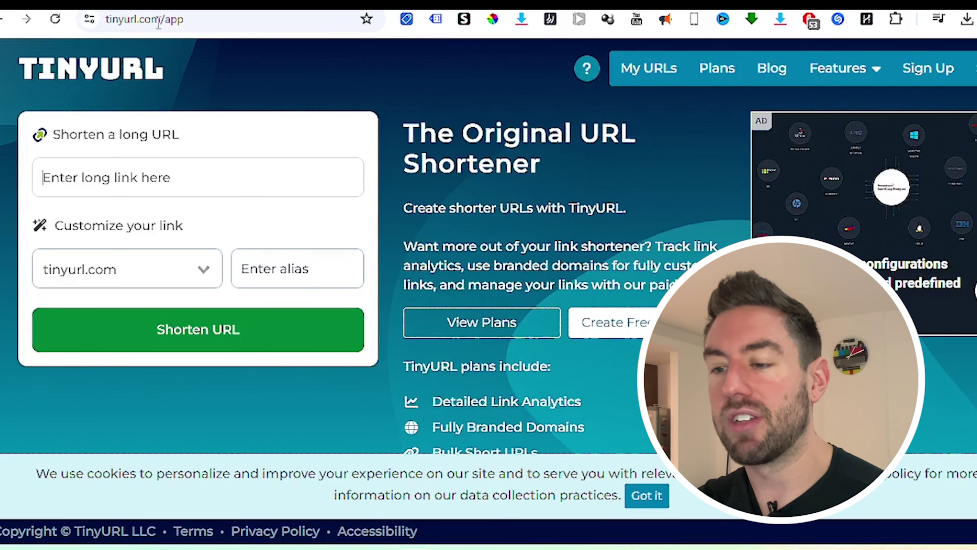
{"action": "left_click", "coordinate": [117, 176]}
{"action": "key", "text": "ctrl+v"}
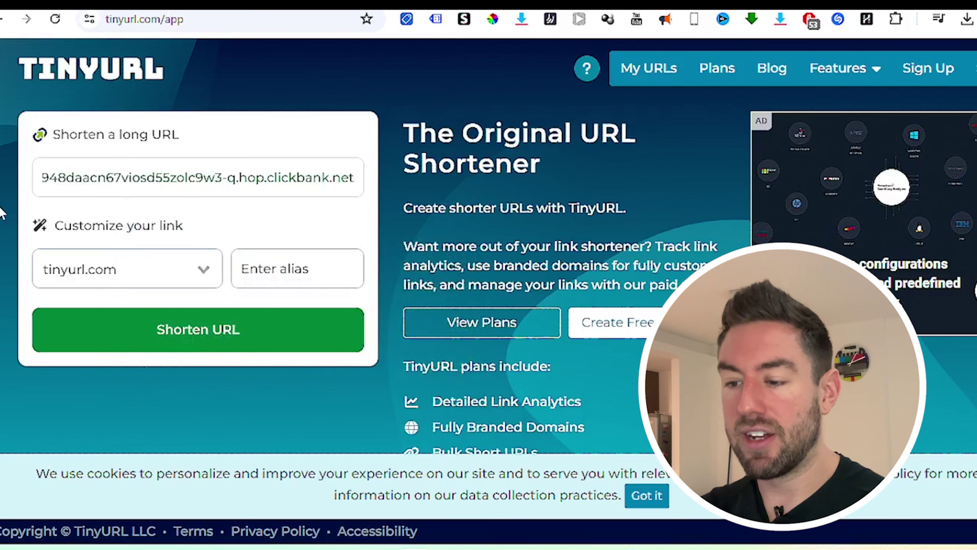
{"action": "left_click", "coordinate": [164, 331]}
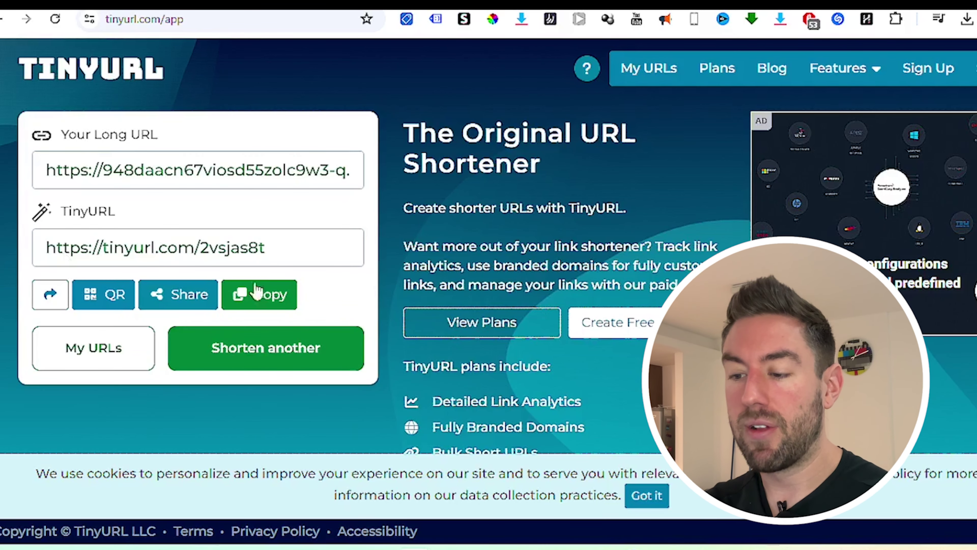
Step: Copy the TinyURL link and append "If you want to discover the best way to train your dog, click here -" plus the link to the YouTube description
{"action": "left_click", "coordinate": [260, 293]}
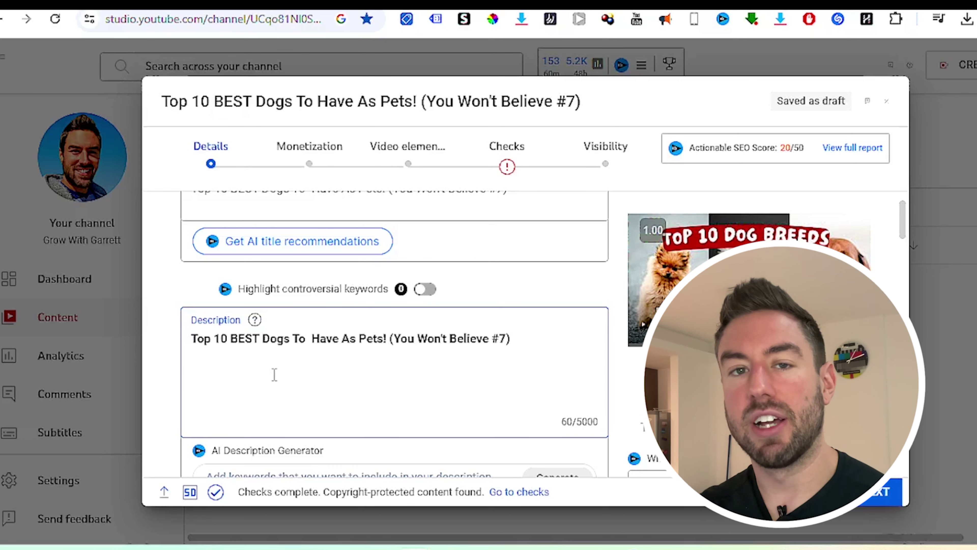
{"action": "type", "text": "If"}
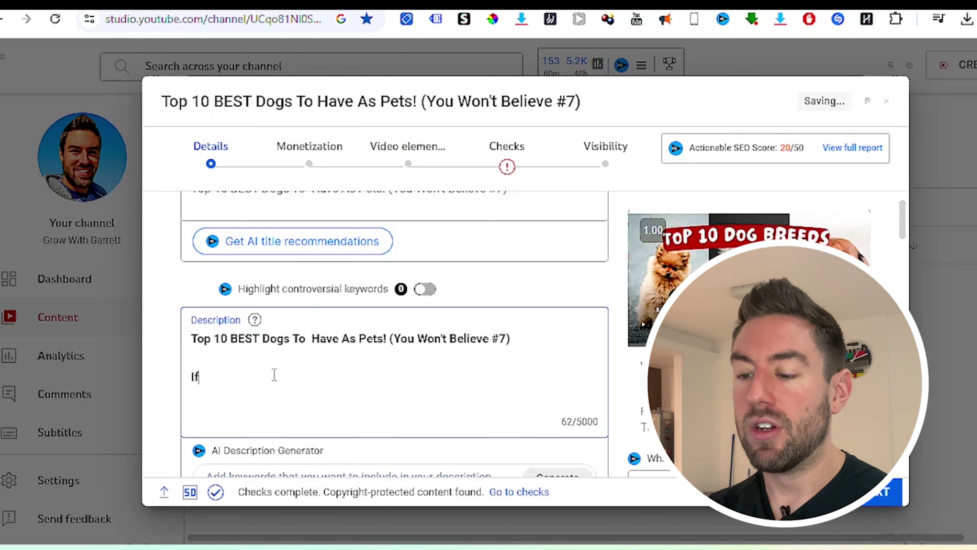
{"action": "type", "text": " you want to dis"}
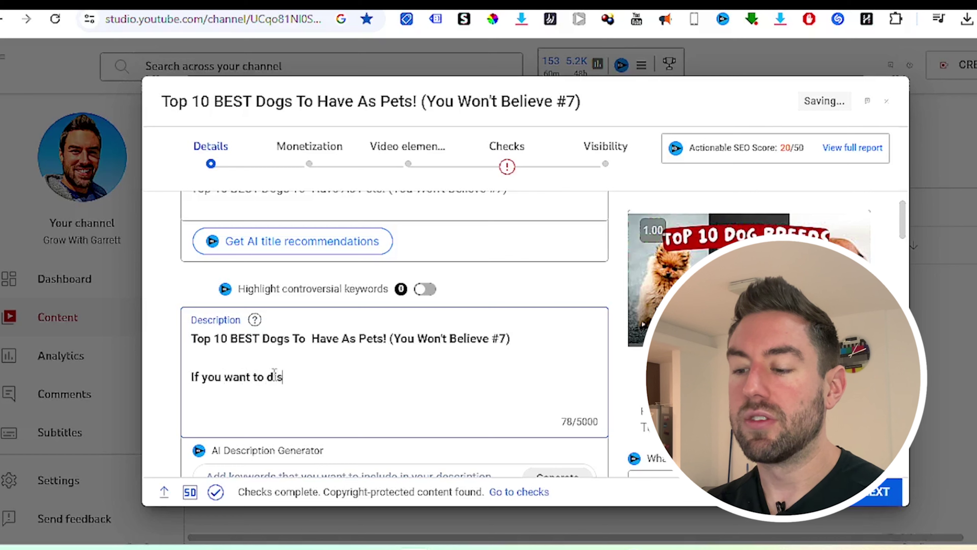
{"action": "type", "text": "cover the best way to traing your"}
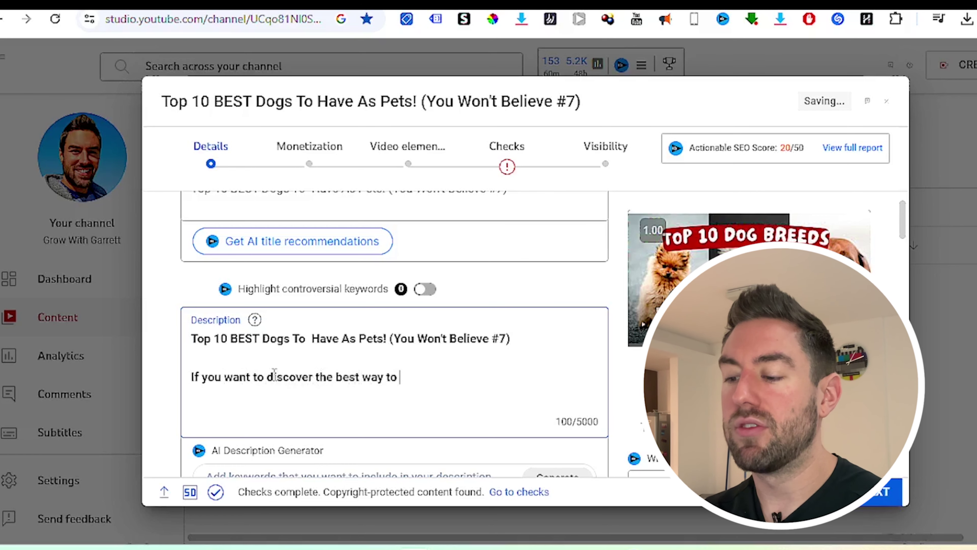
{"action": "key", "text": "BackSpace"}
{"action": "key", "text": "BackSpace"}
{"action": "key", "text": "BackSpace"}
{"action": "key", "text": "BackSpace"}
{"action": "key", "text": "BackSpace"}
{"action": "key", "text": "BackSpace"}
{"action": "type", "text": "your dog,"}
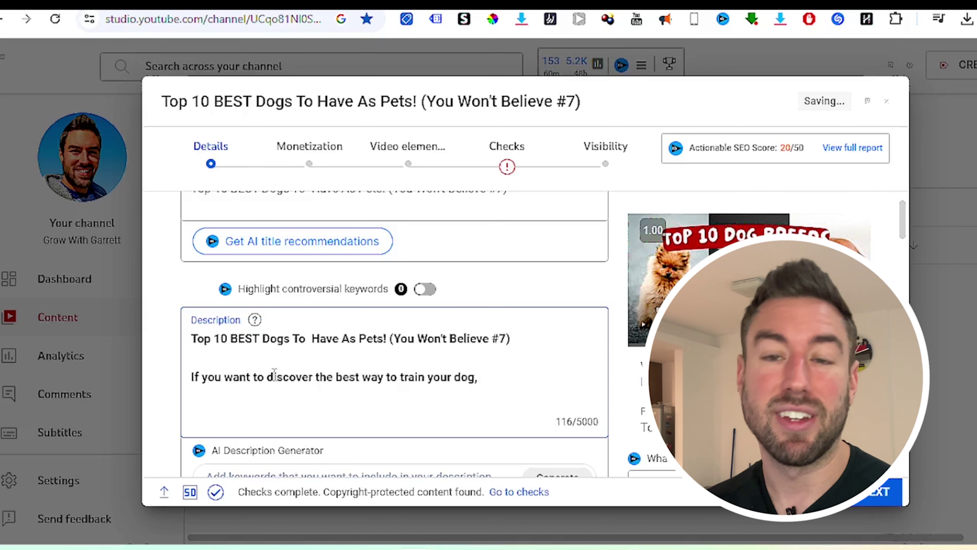
{"action": "type", "text": "click here -"}
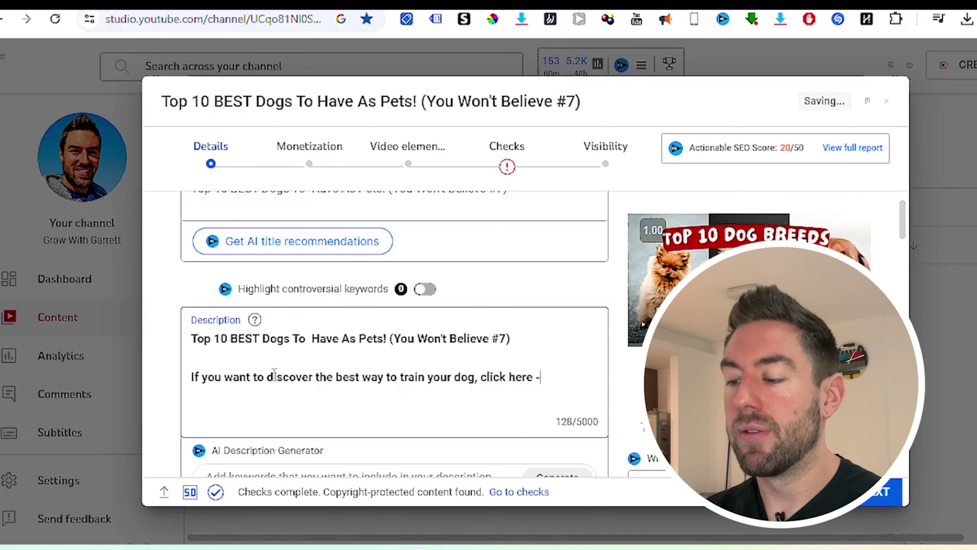
{"action": "key", "text": "ctrl+v"}
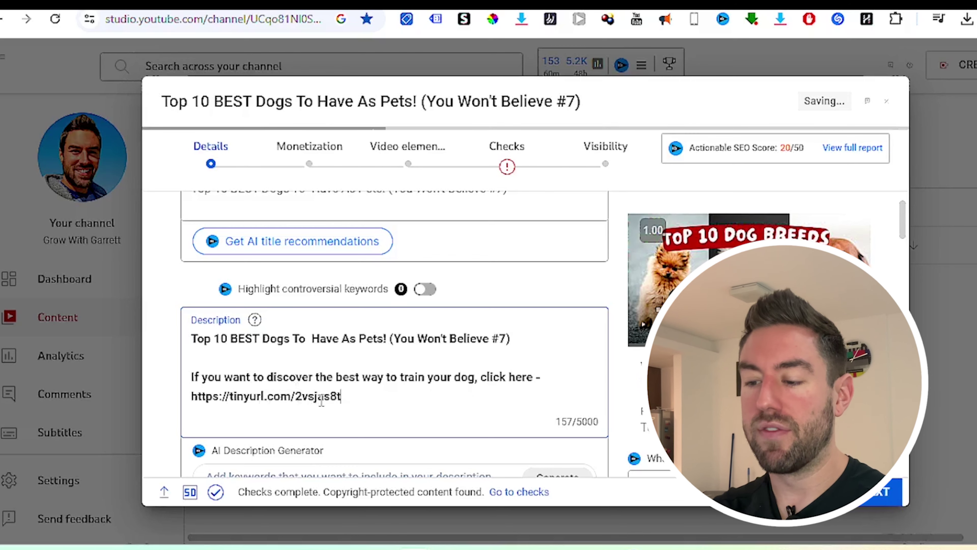
Step: Advance the upload through the Monetization, Video elements and Checks stages to Visibility and review the publishing and scheduling options
{"action": "left_click", "coordinate": [877, 496]}
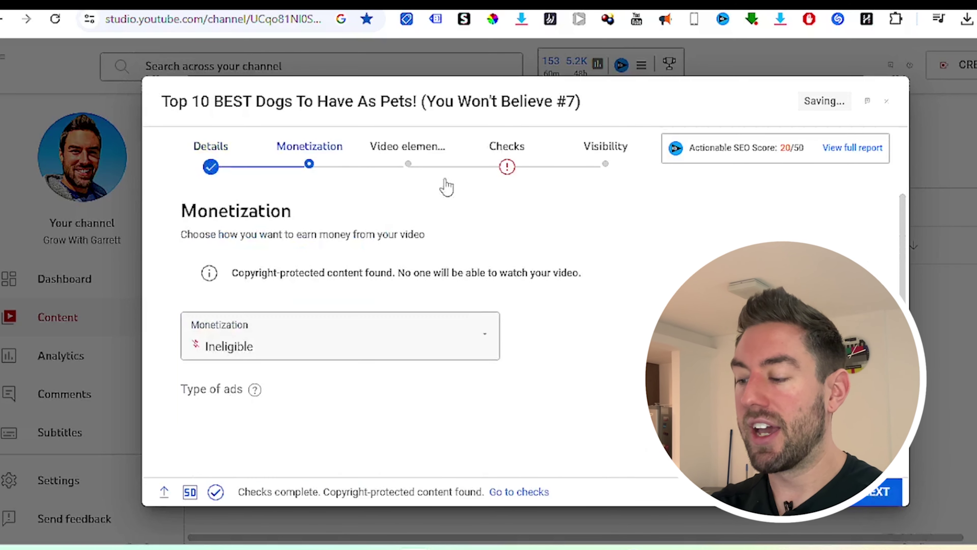
{"action": "scroll", "coordinate": [271, 271], "scroll_direction": "down", "scroll_amount": 2}
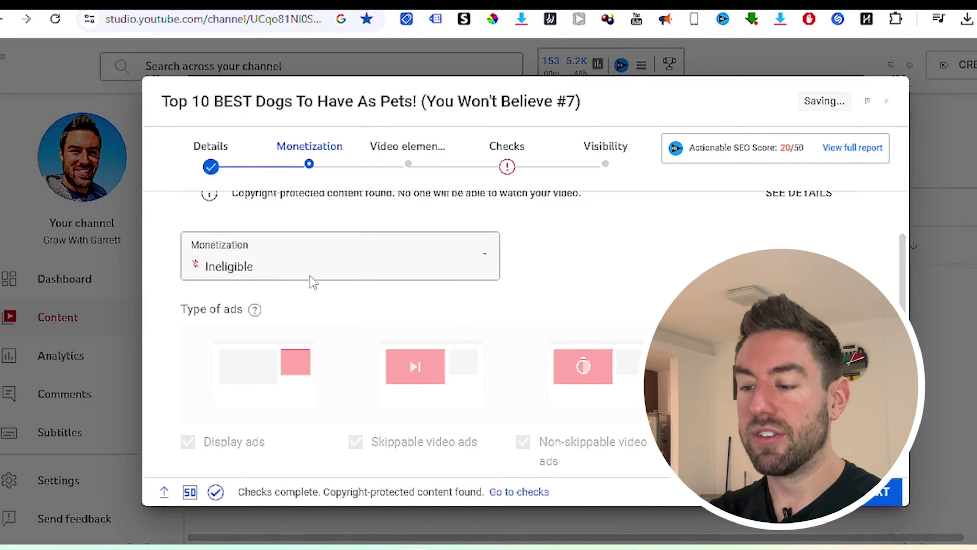
{"action": "scroll", "coordinate": [291, 264], "scroll_direction": "up", "scroll_amount": 2}
{"action": "scroll", "coordinate": [335, 254], "scroll_direction": "down", "scroll_amount": 2}
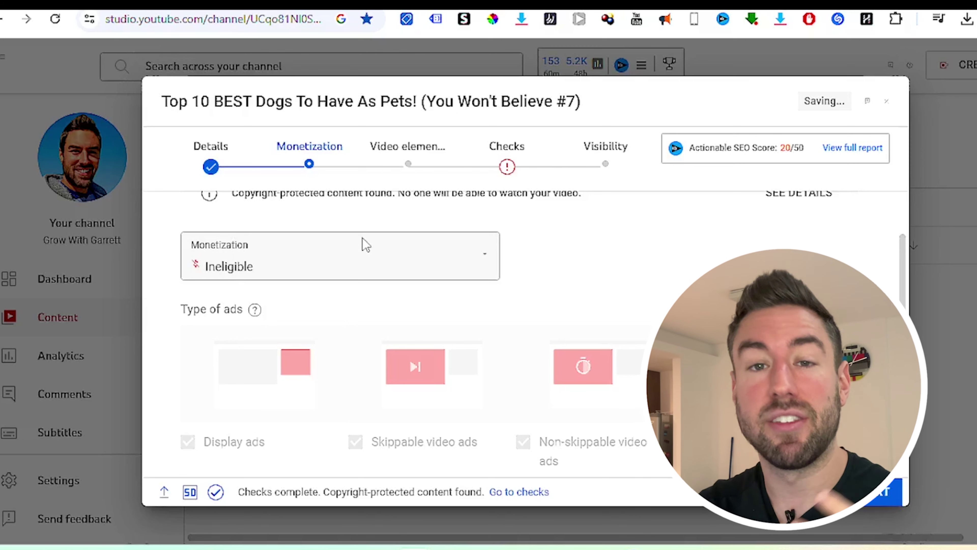
{"action": "left_click", "coordinate": [880, 499]}
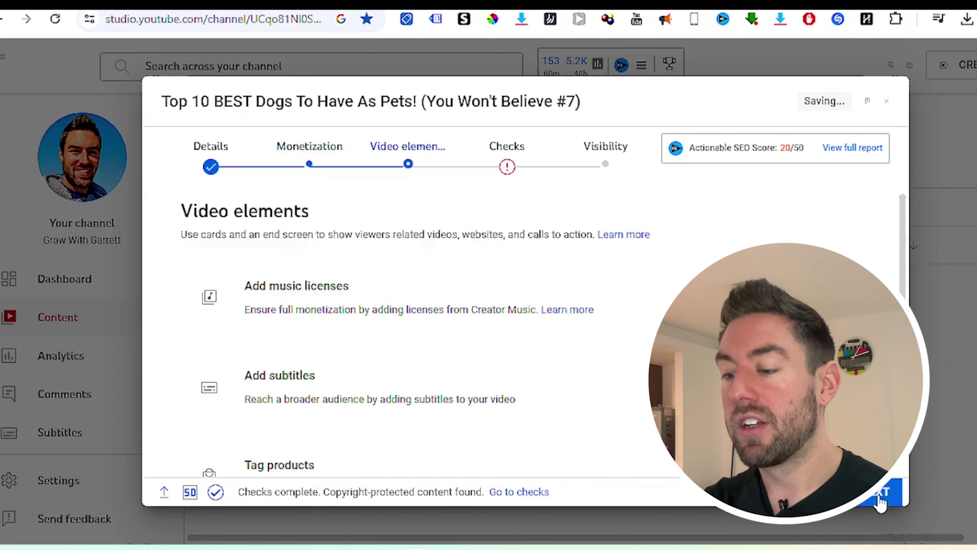
{"action": "left_click", "coordinate": [881, 499]}
{"action": "left_click", "coordinate": [880, 499]}
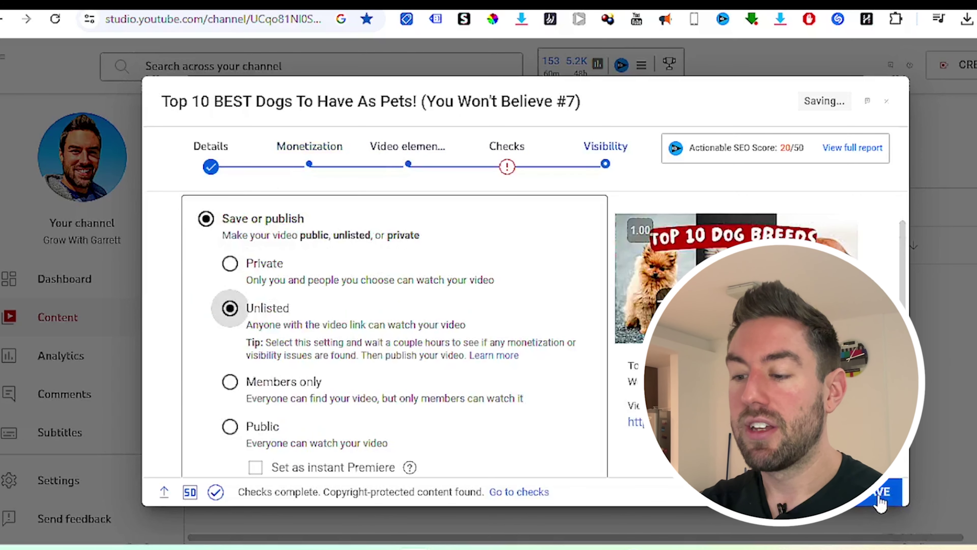
{"action": "scroll", "coordinate": [324, 348], "scroll_direction": "down", "scroll_amount": 3}
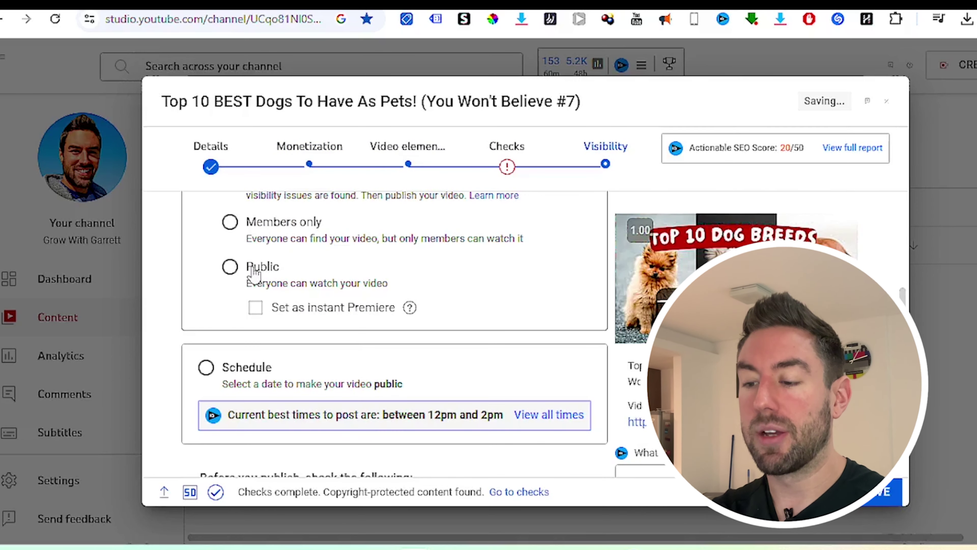
{"action": "scroll", "coordinate": [236, 277], "scroll_direction": "up", "scroll_amount": 4}
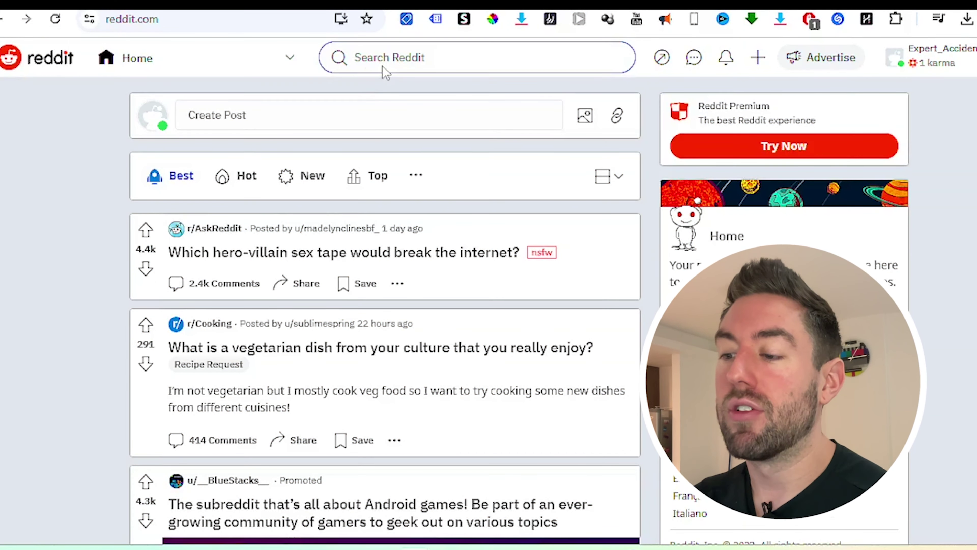
Step: Switch to Reddit and search the site for "dogs"
{"action": "left_click", "coordinate": [387, 58]}
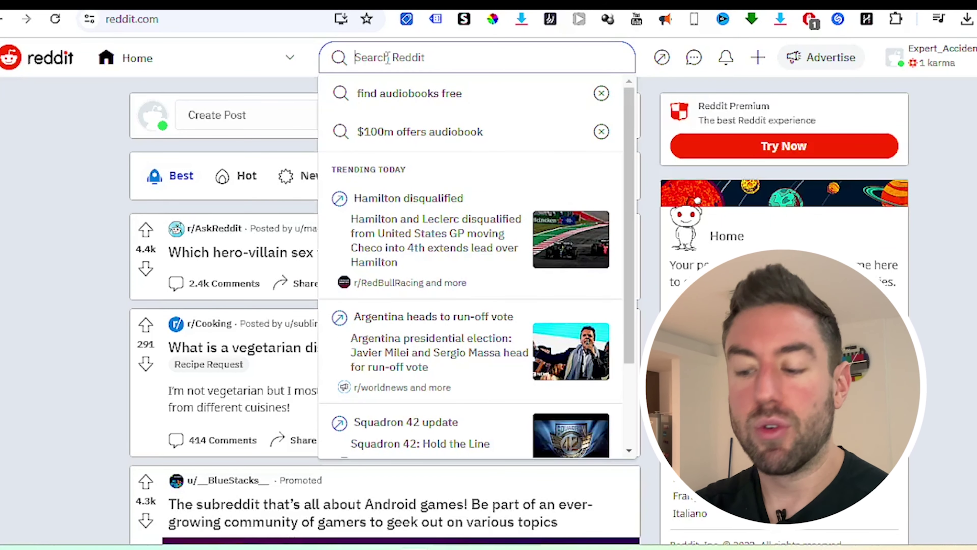
{"action": "type", "text": "dogs"}
{"action": "key", "text": "Return"}
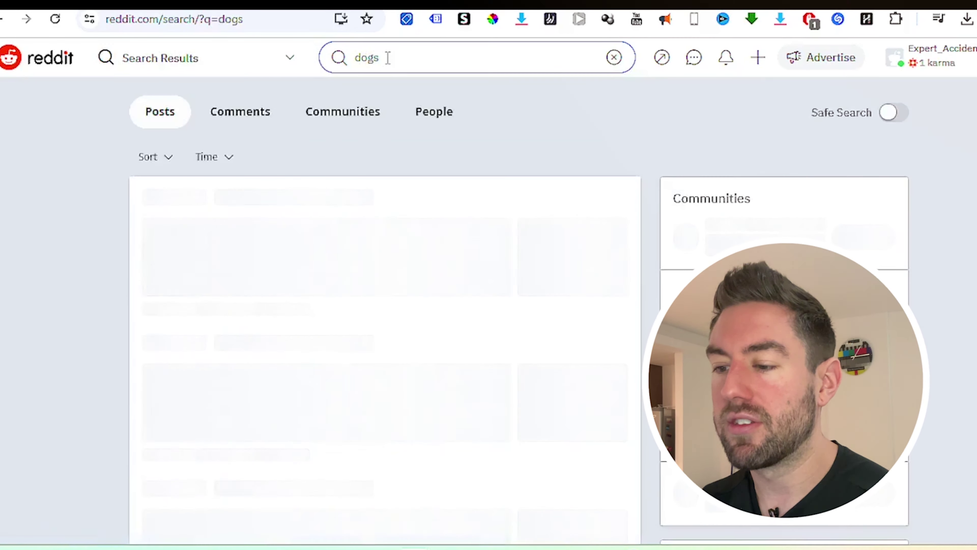